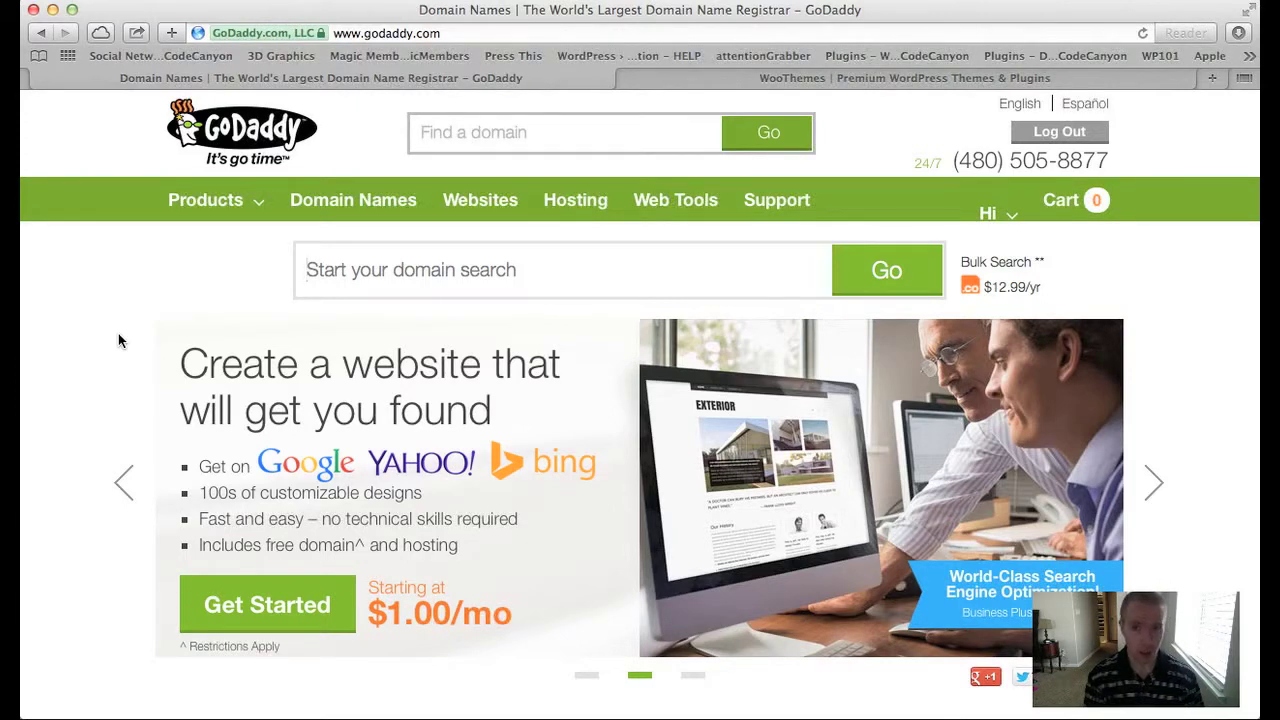
Search for the domain name websitesecret
{"action": "type", "text": "websi"}
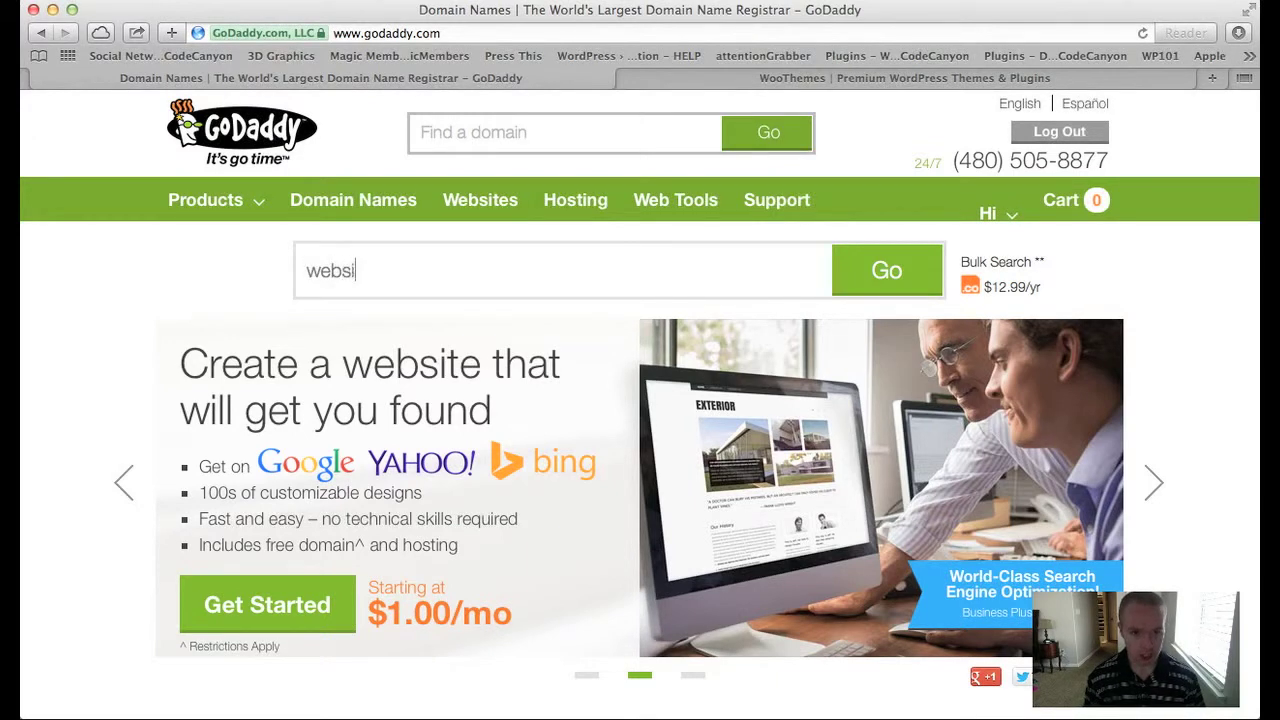
{"action": "type", "text": "tes"}
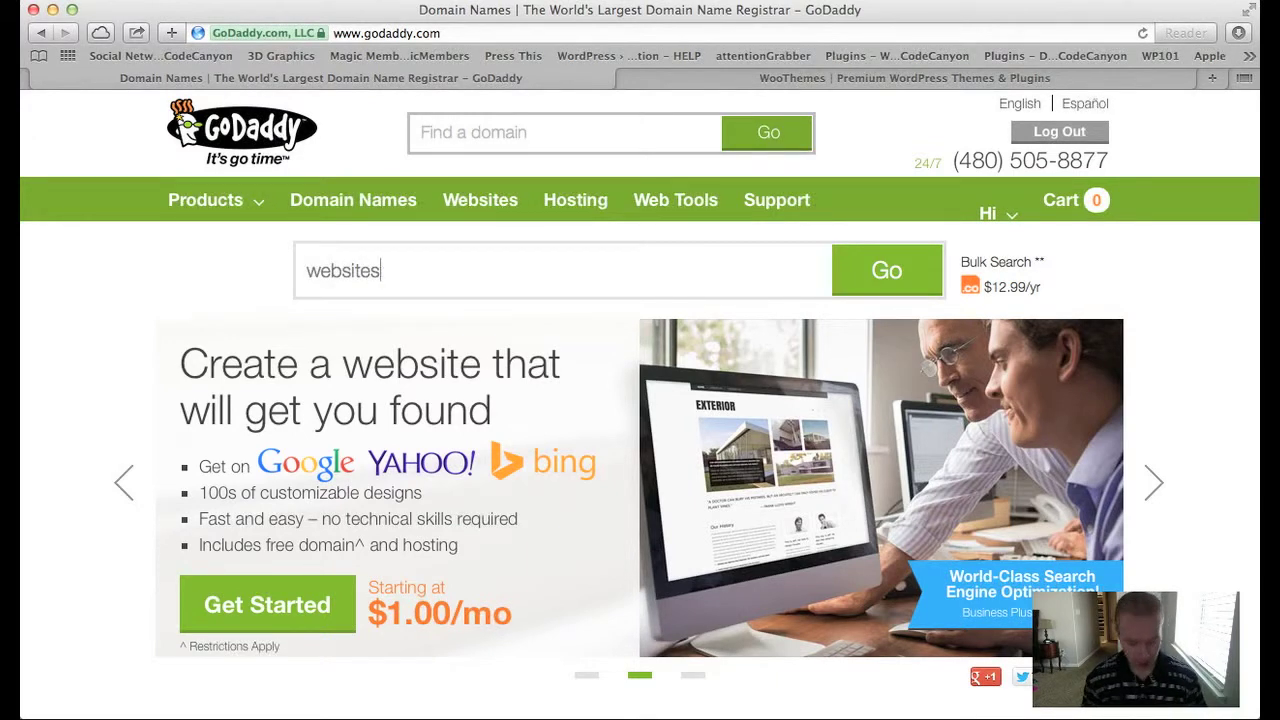
{"action": "type", "text": "ecret"}
{"action": "key", "text": "Return"}
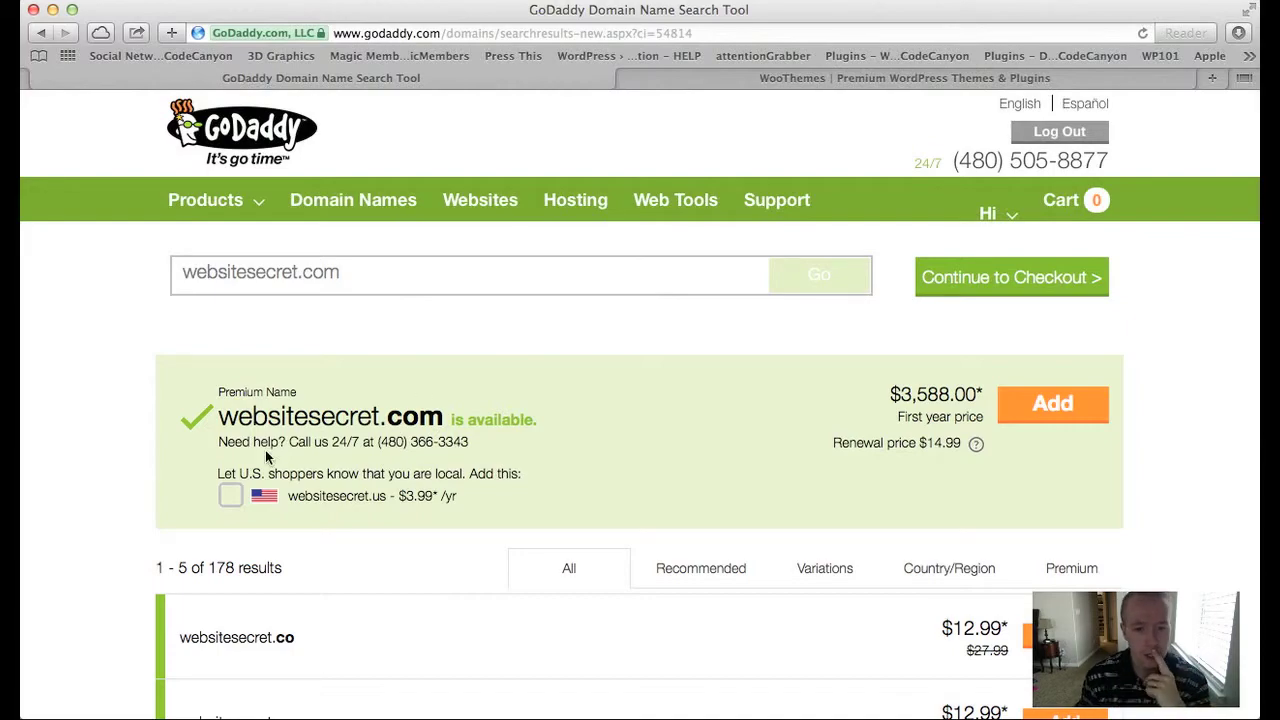
Review the available websitesecret domain endings and check the price of websitesecret.info
{"action": "scroll", "coordinate": [201, 398], "scroll_direction": "down", "scroll_amount": 15}
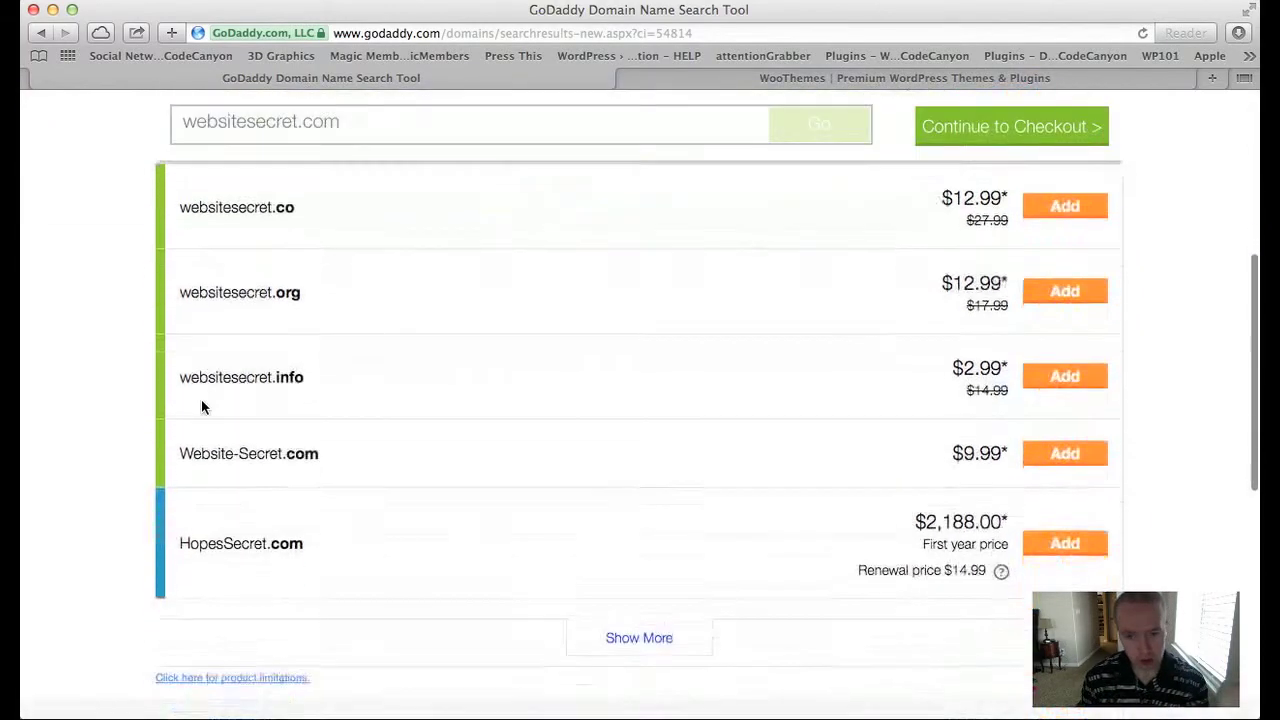
{"action": "scroll", "coordinate": [201, 399], "scroll_direction": "up", "scroll_amount": 12}
{"action": "scroll", "coordinate": [201, 398], "scroll_direction": "up", "scroll_amount": 4}
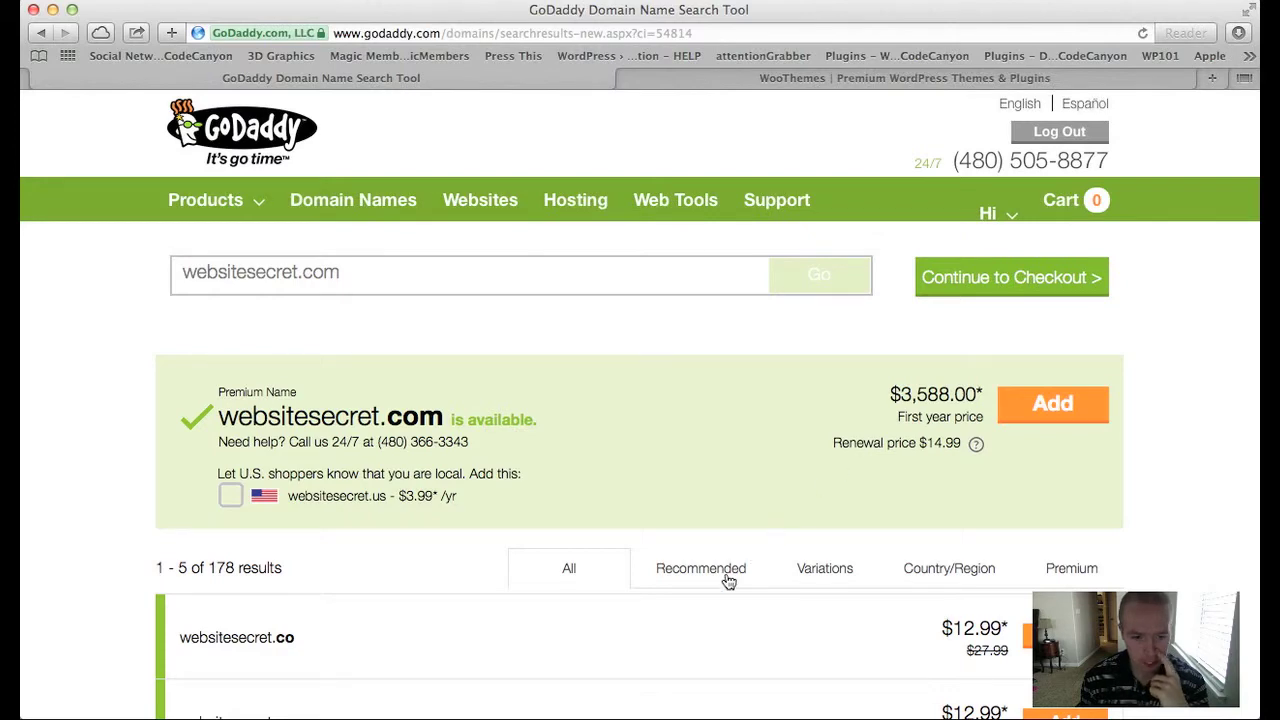
{"action": "scroll", "coordinate": [704, 591], "scroll_direction": "down", "scroll_amount": 3}
{"action": "scroll", "coordinate": [704, 591], "scroll_direction": "down", "scroll_amount": 1}
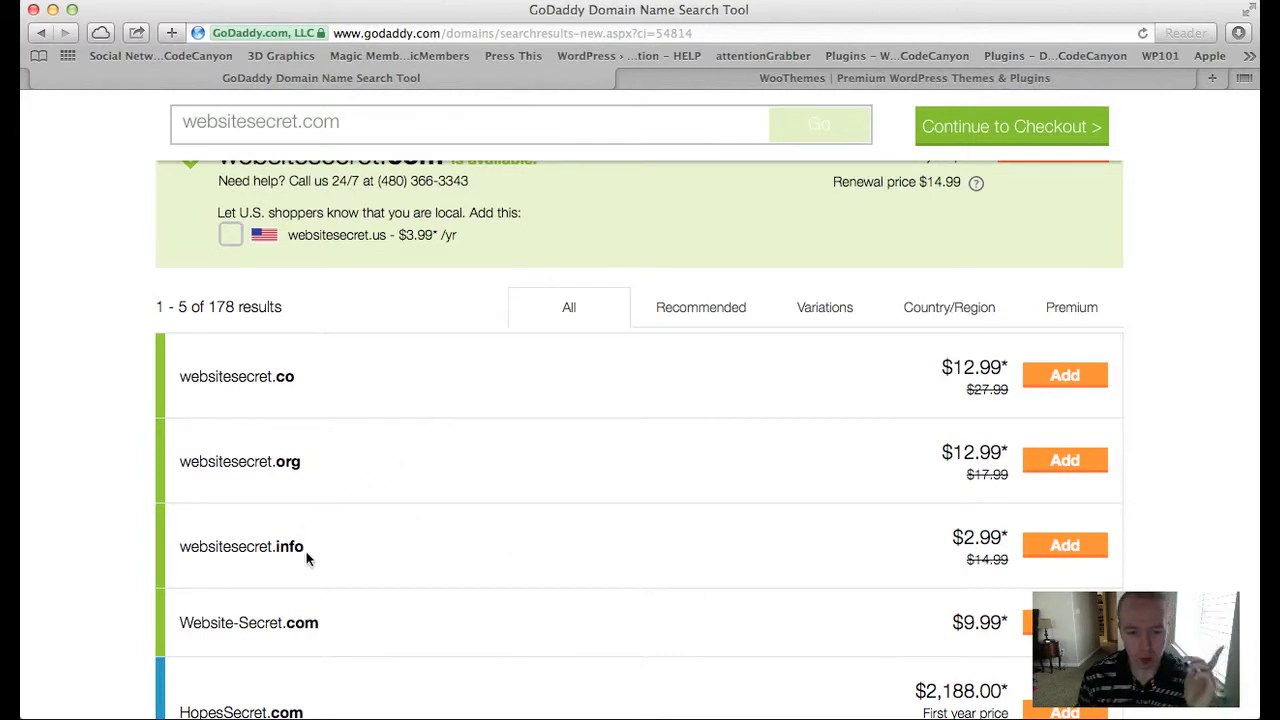
{"action": "left_click_drag", "start_coordinate": [306, 551], "coordinate": [172, 552]}
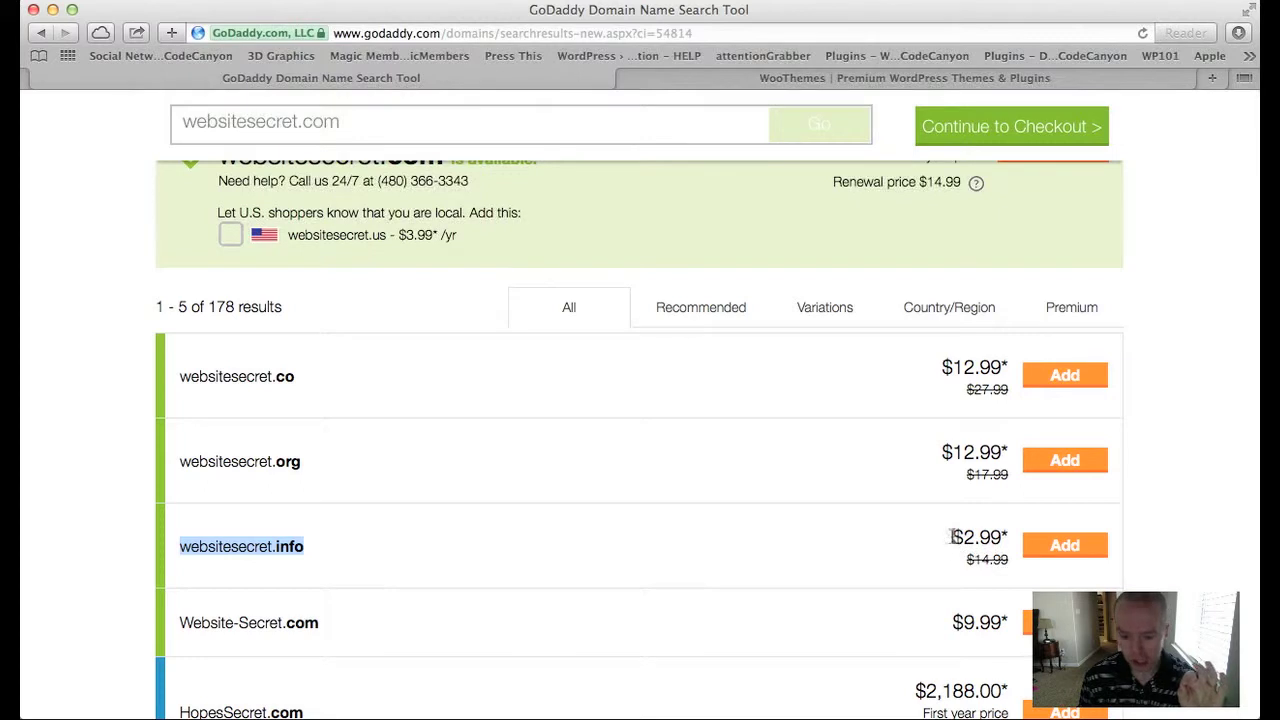
{"action": "left_click_drag", "start_coordinate": [951, 537], "coordinate": [1001, 540]}
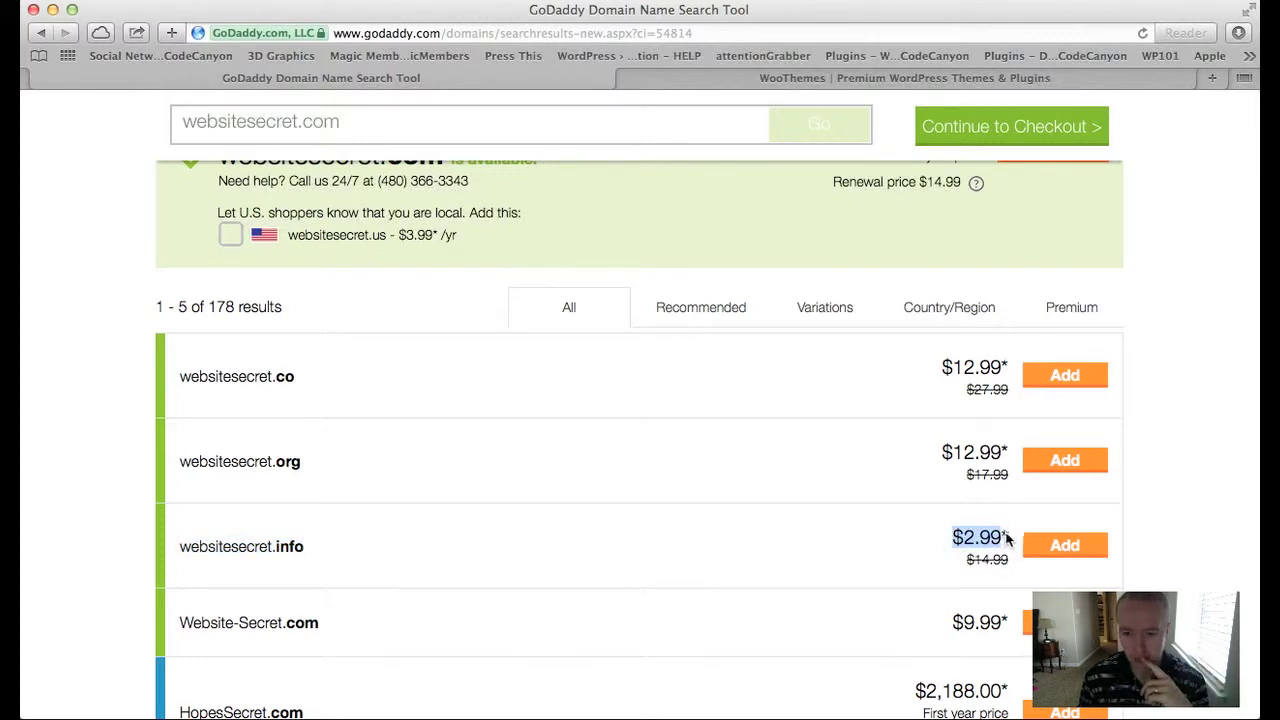
{"action": "left_click", "coordinate": [932, 538]}
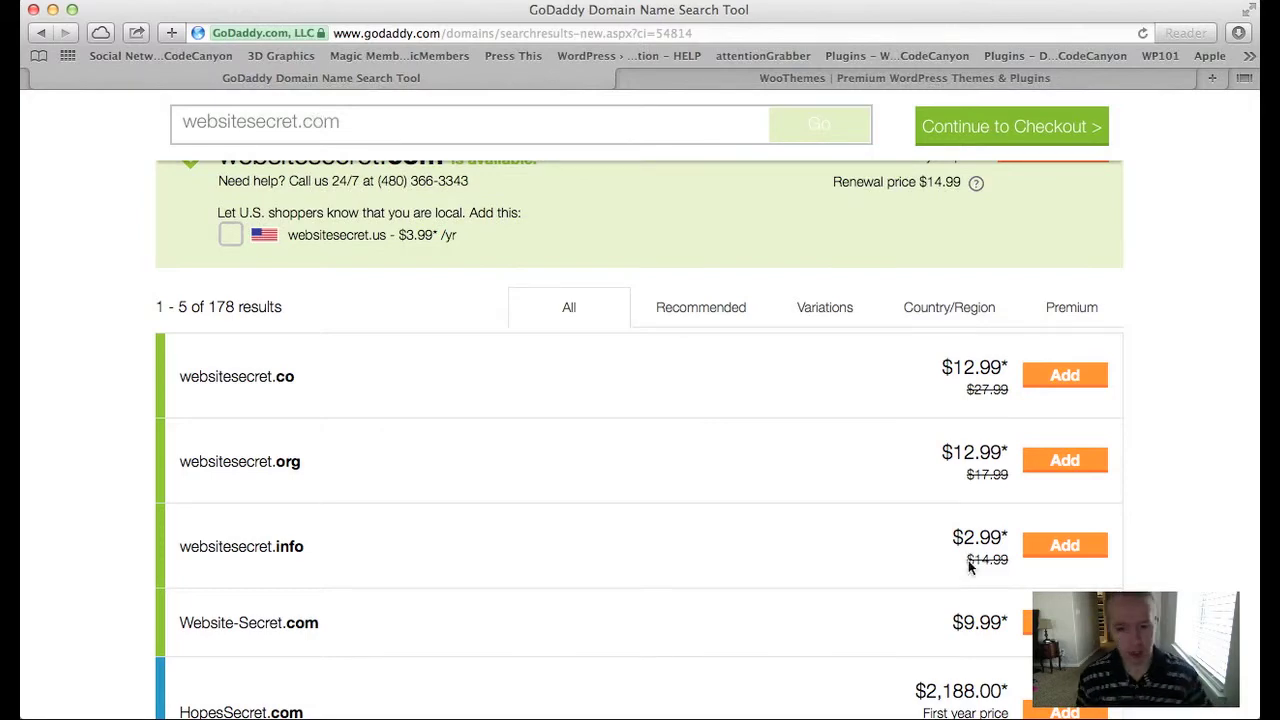
Add websitesecret.info to the order with the Domain Only option and continue to checkout
{"action": "left_click", "coordinate": [1070, 550]}
{"action": "scroll", "coordinate": [501, 647], "scroll_direction": "down", "scroll_amount": 2}
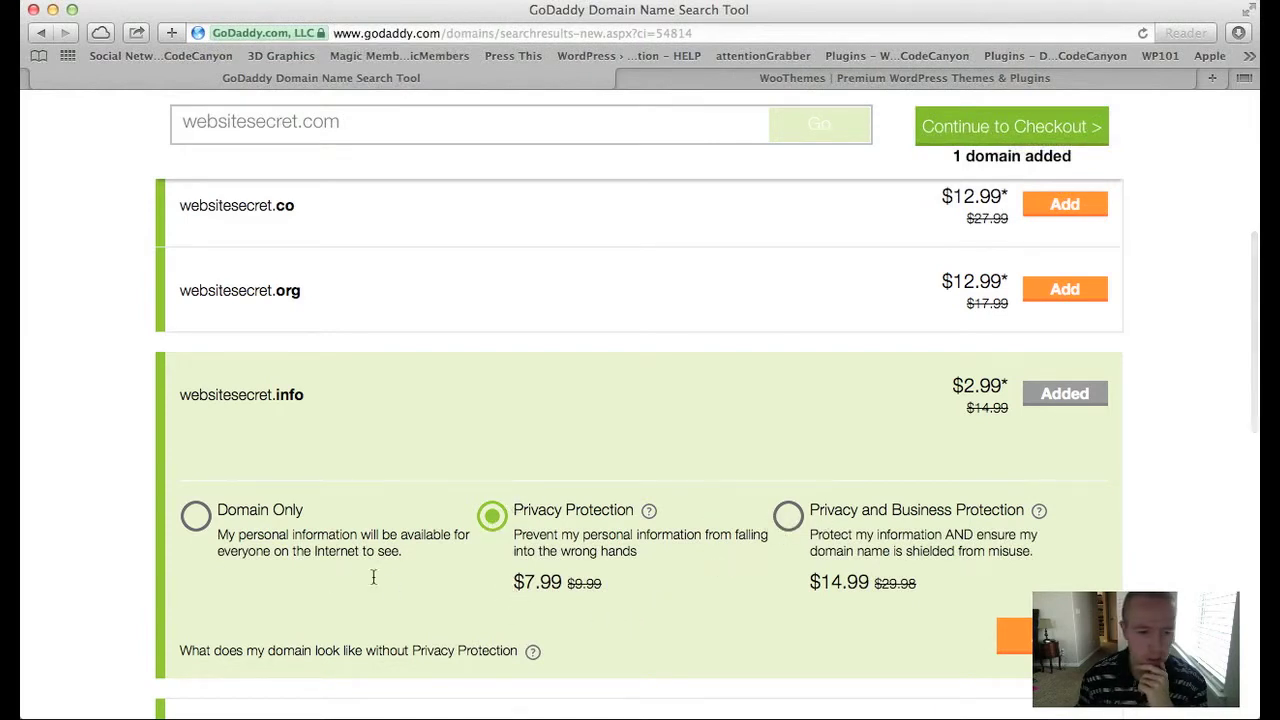
{"action": "left_click", "coordinate": [197, 518]}
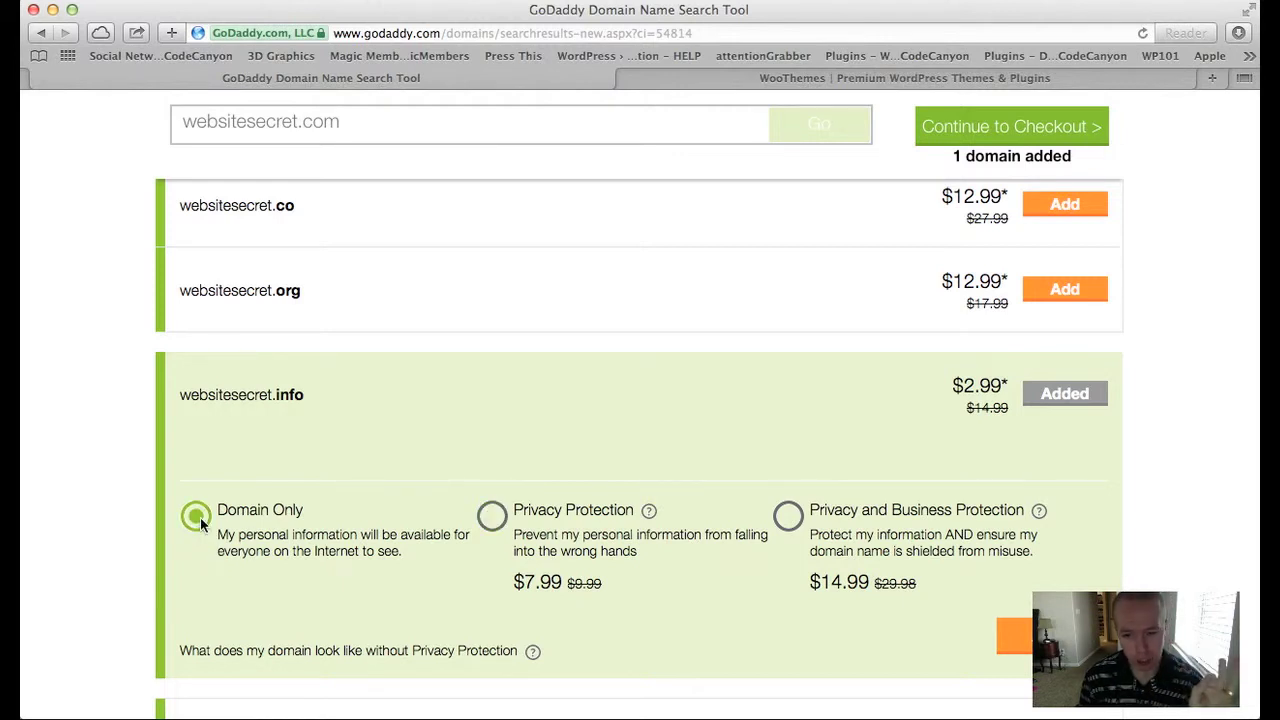
{"action": "left_click", "coordinate": [1015, 636]}
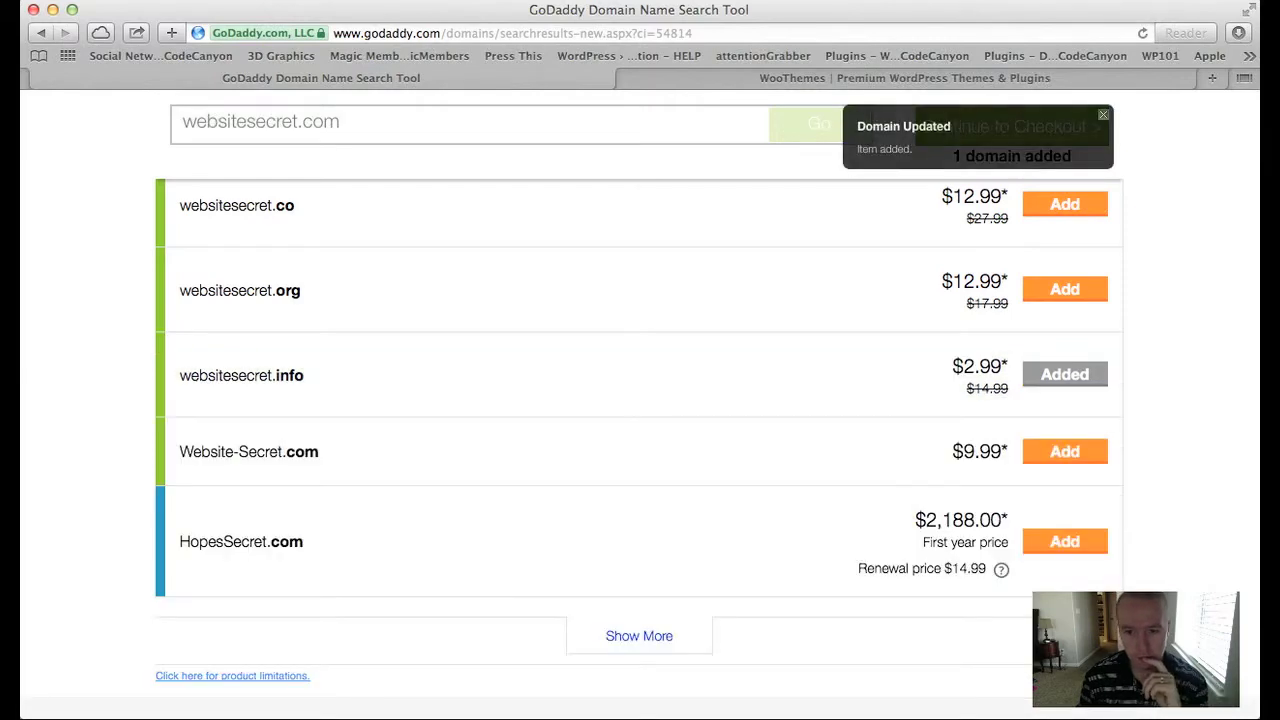
{"action": "scroll", "coordinate": [885, 290], "scroll_direction": "up", "scroll_amount": 3}
{"action": "scroll", "coordinate": [888, 215], "scroll_direction": "up", "scroll_amount": 3}
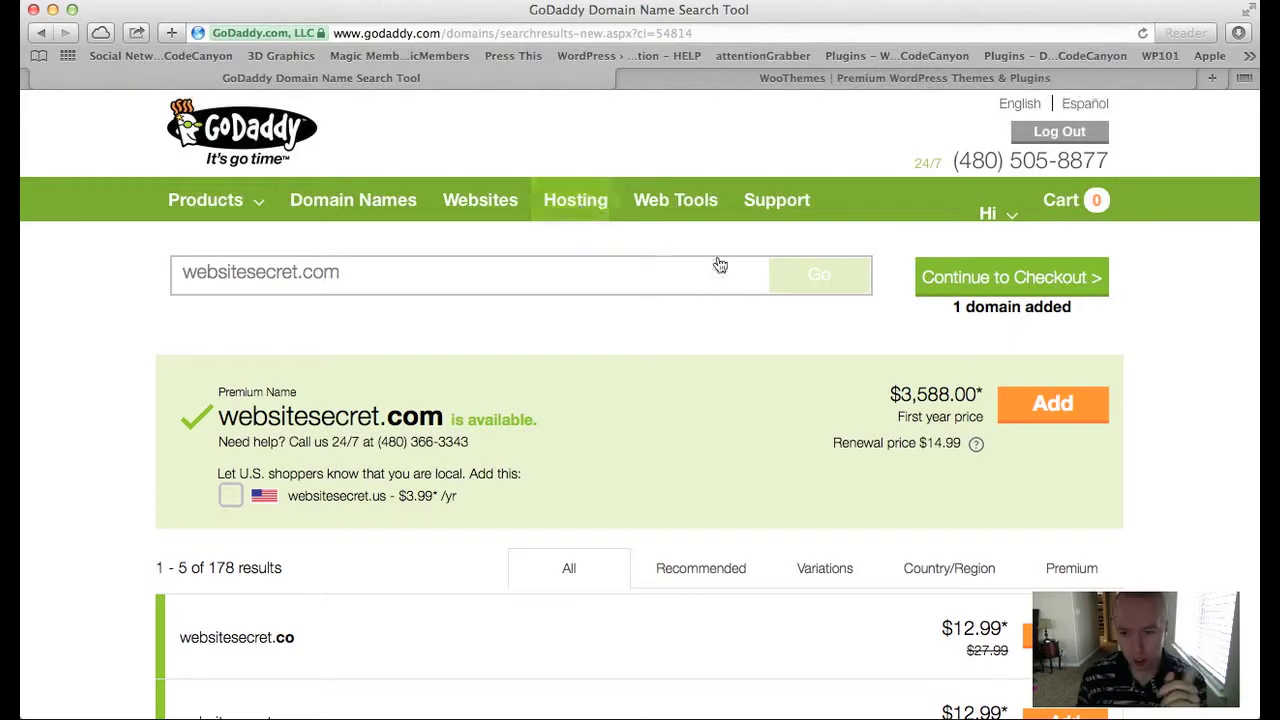
{"action": "left_click", "coordinate": [1034, 279]}
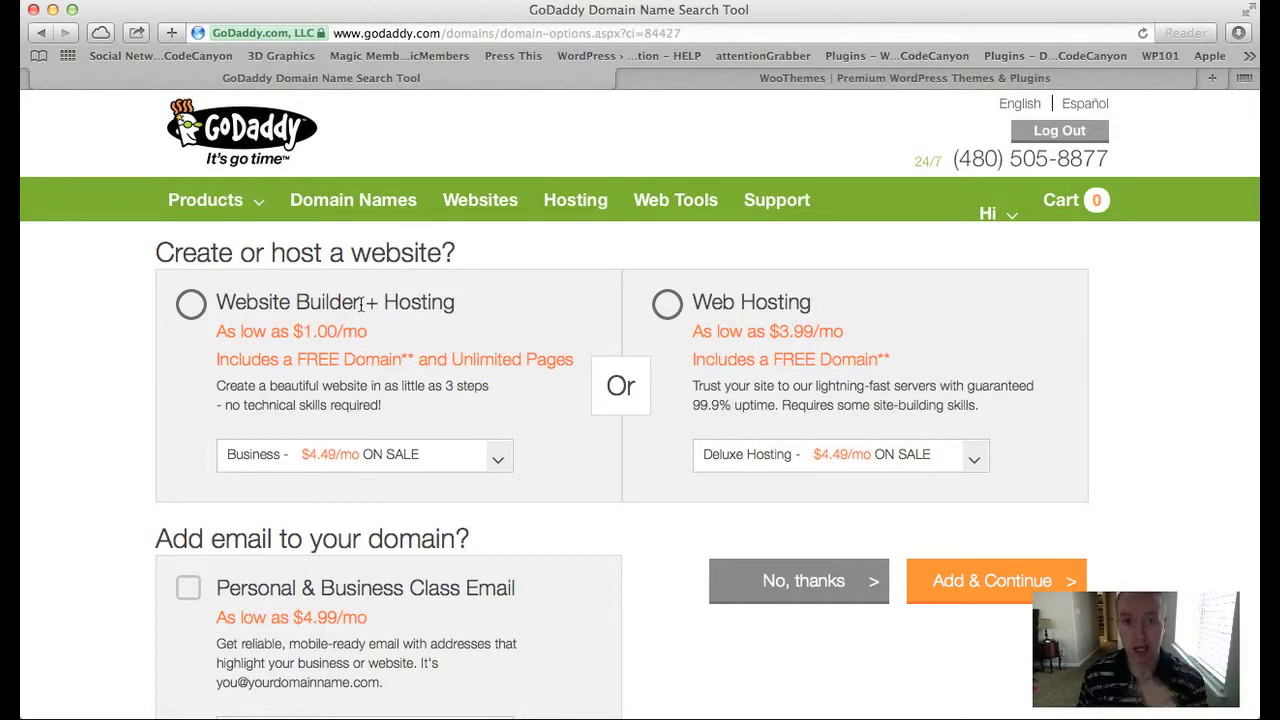
Choose Web Hosting with the Economy Hosting plan, add it to the order and continue to the cart
{"action": "left_click", "coordinate": [667, 305]}
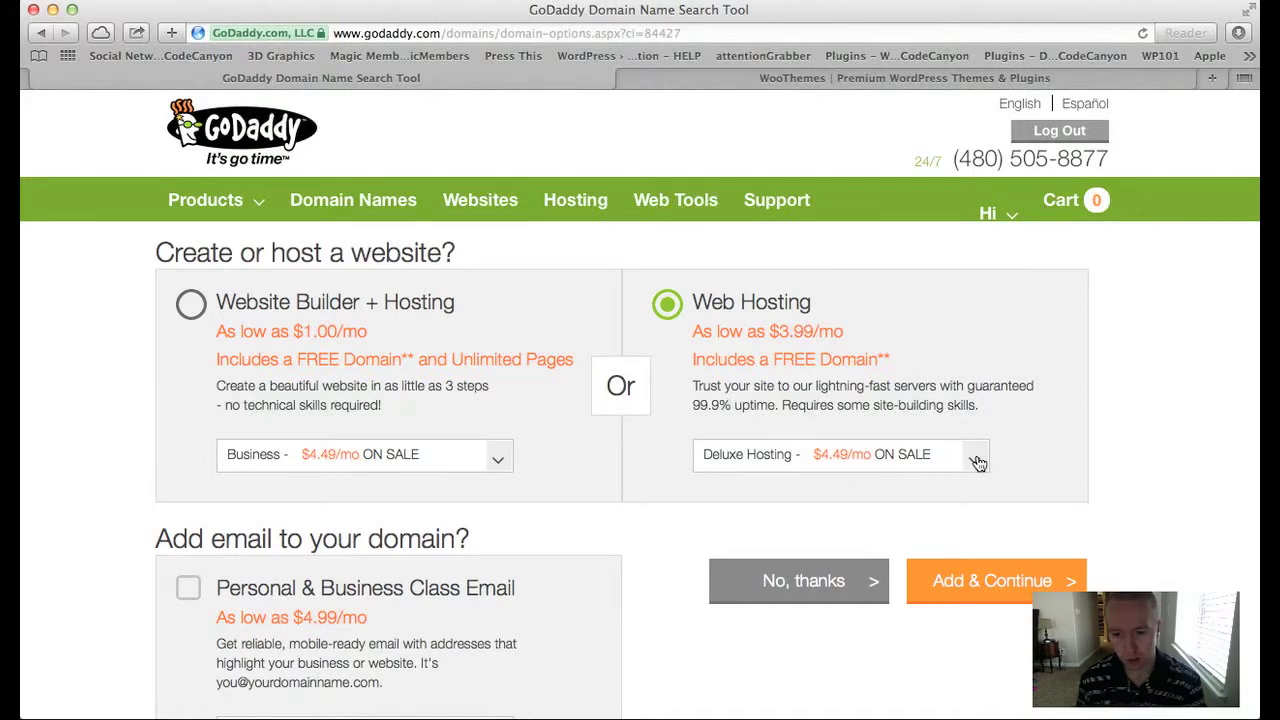
{"action": "left_click", "coordinate": [976, 460]}
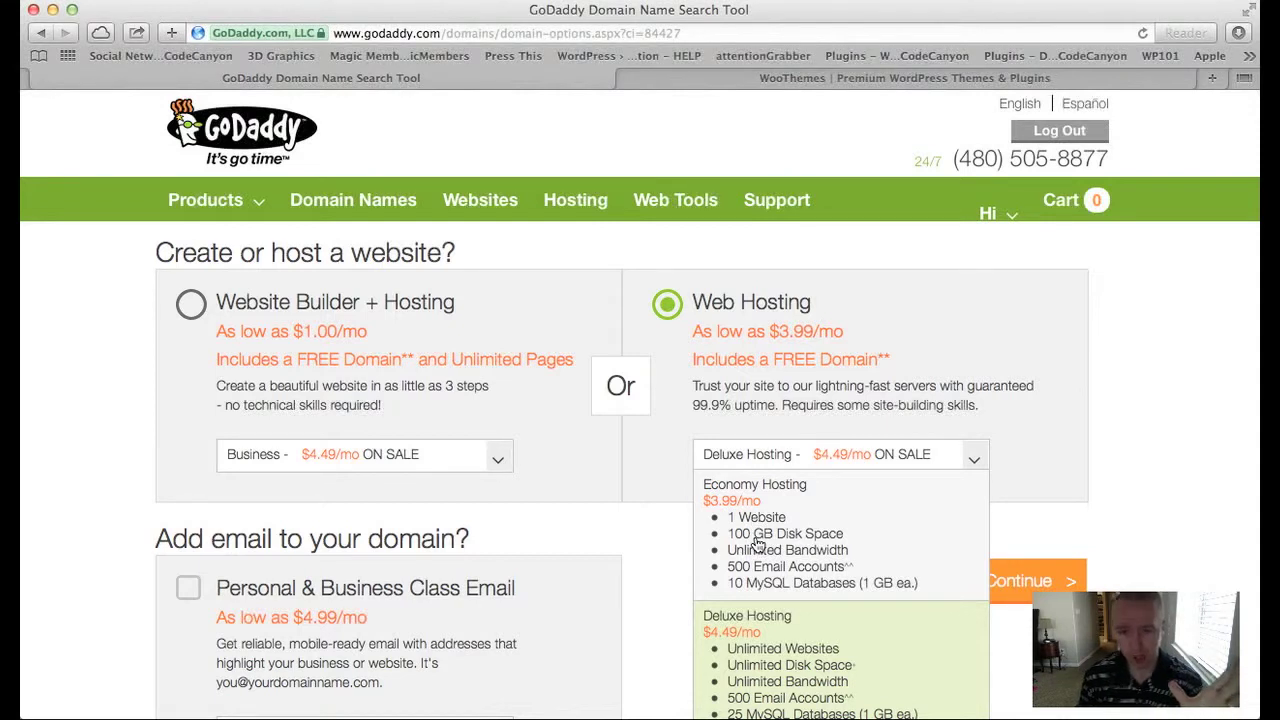
{"action": "scroll", "coordinate": [758, 543], "scroll_direction": "down", "scroll_amount": 5}
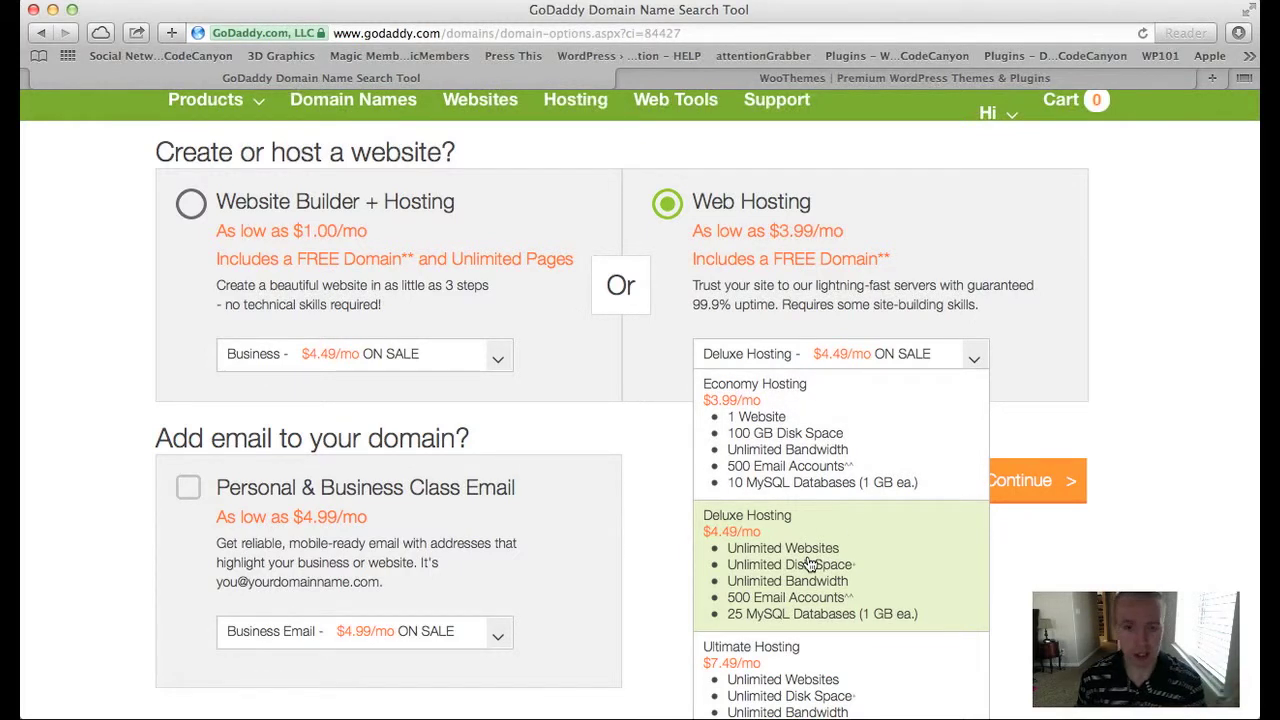
{"action": "left_click", "coordinate": [808, 433]}
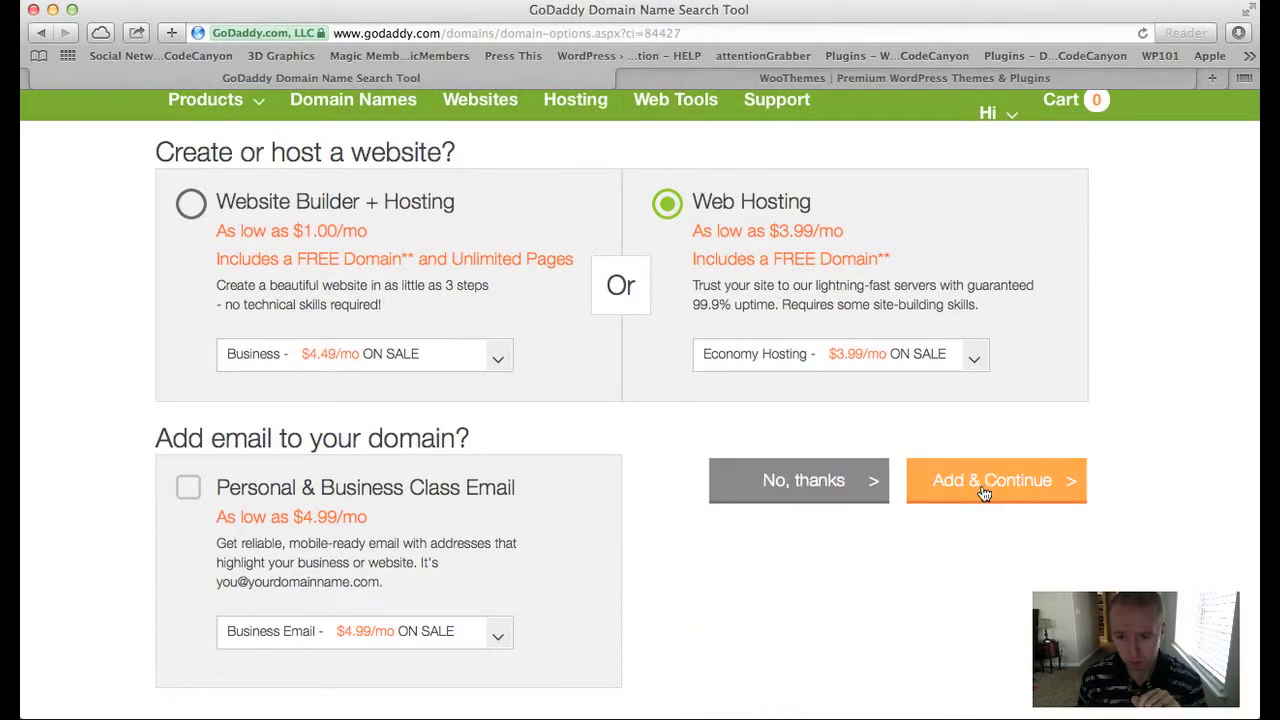
{"action": "left_click", "coordinate": [984, 492]}
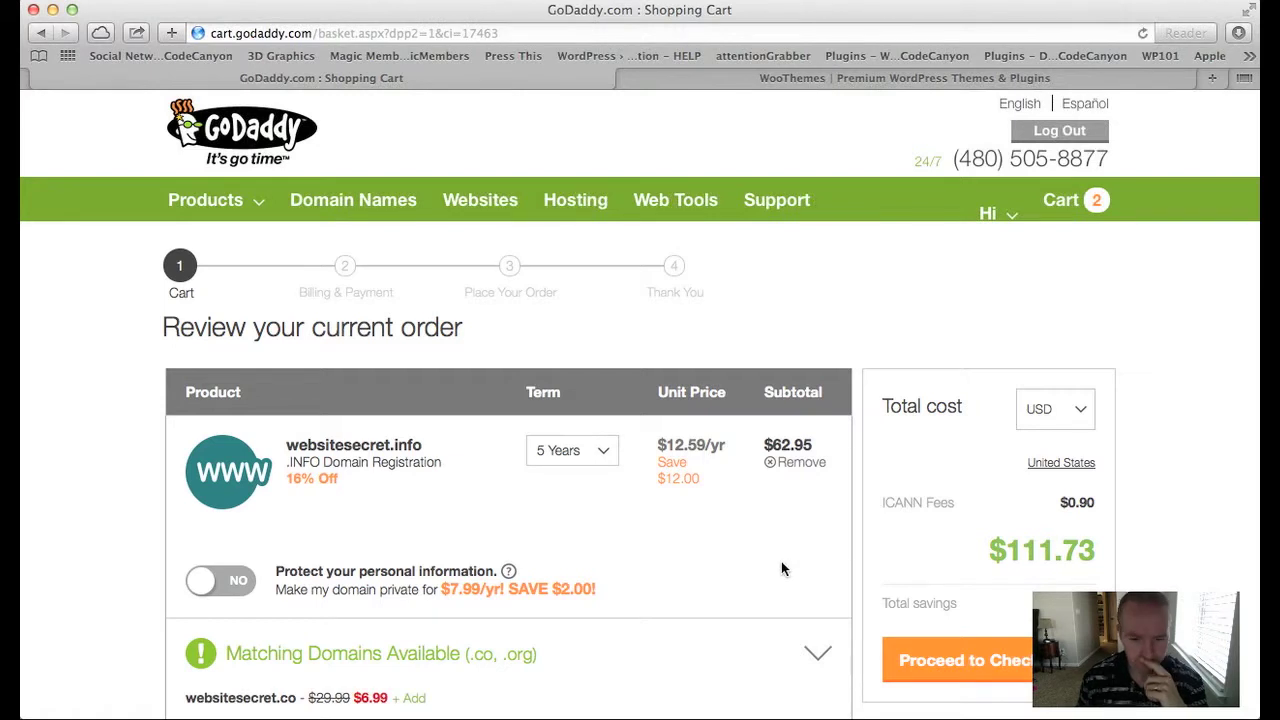
Set the websitesecret.info registration term to 1 Year and check the order's total cost before and after the change
{"action": "scroll", "coordinate": [783, 569], "scroll_direction": "down", "scroll_amount": 2}
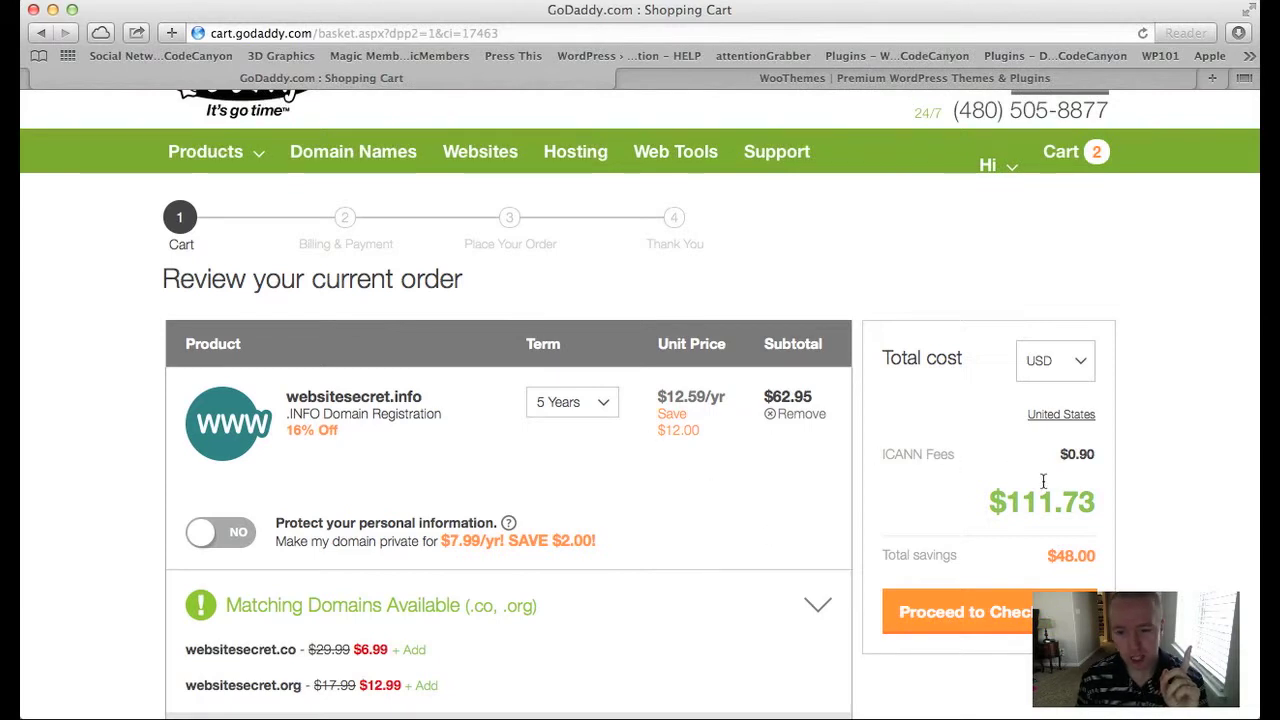
{"action": "left_click_drag", "start_coordinate": [988, 500], "coordinate": [1077, 501]}
{"action": "left_click", "coordinate": [1097, 502]}
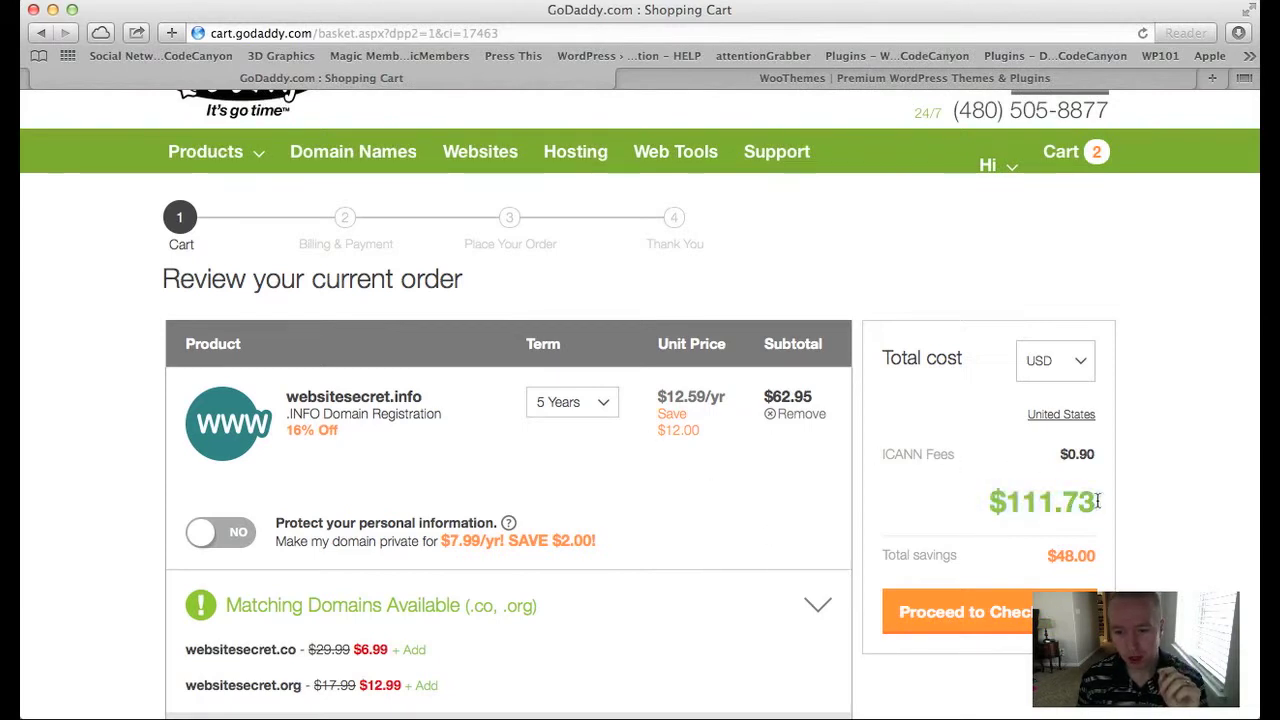
{"action": "double_click", "coordinate": [1095, 502]}
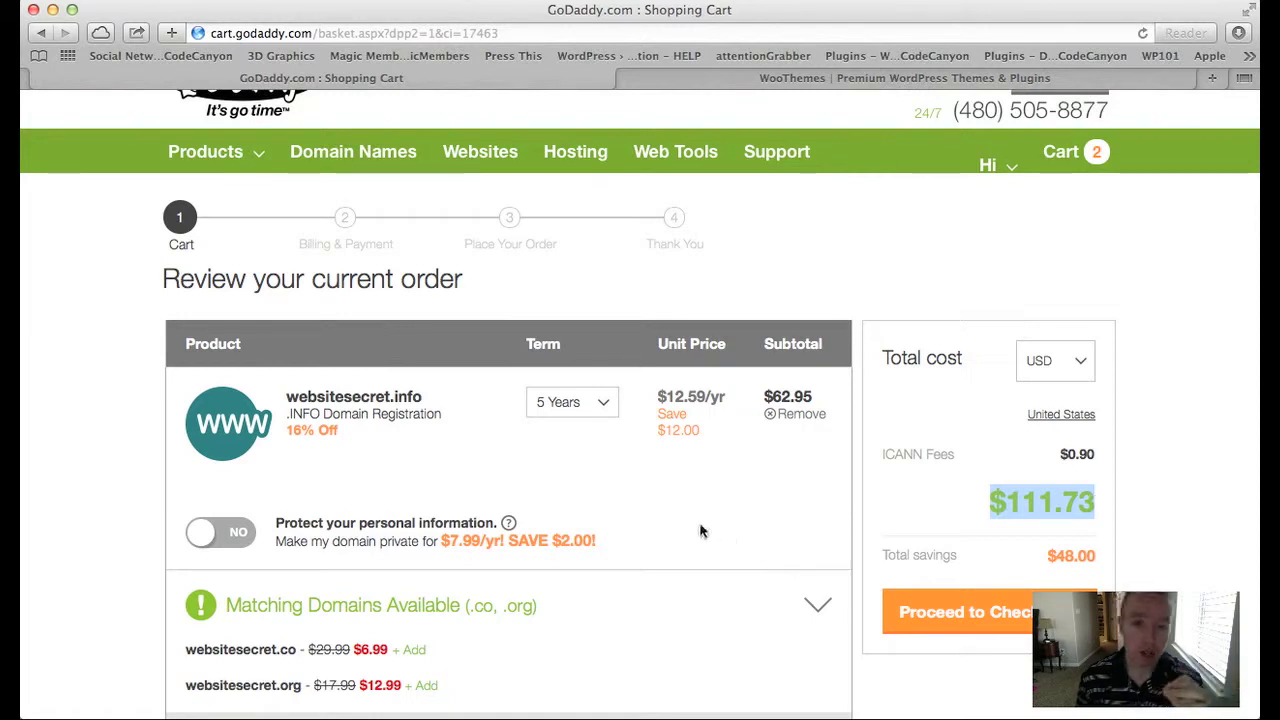
{"action": "left_click", "coordinate": [605, 408]}
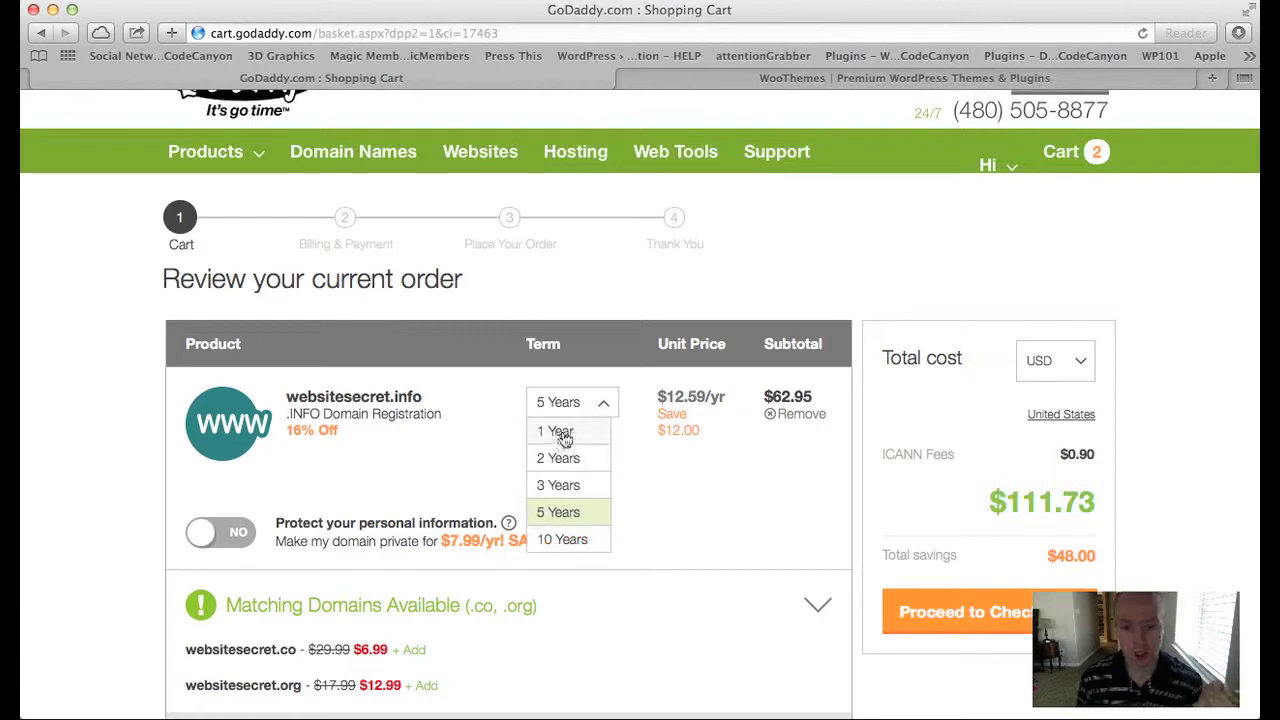
{"action": "left_click", "coordinate": [564, 436]}
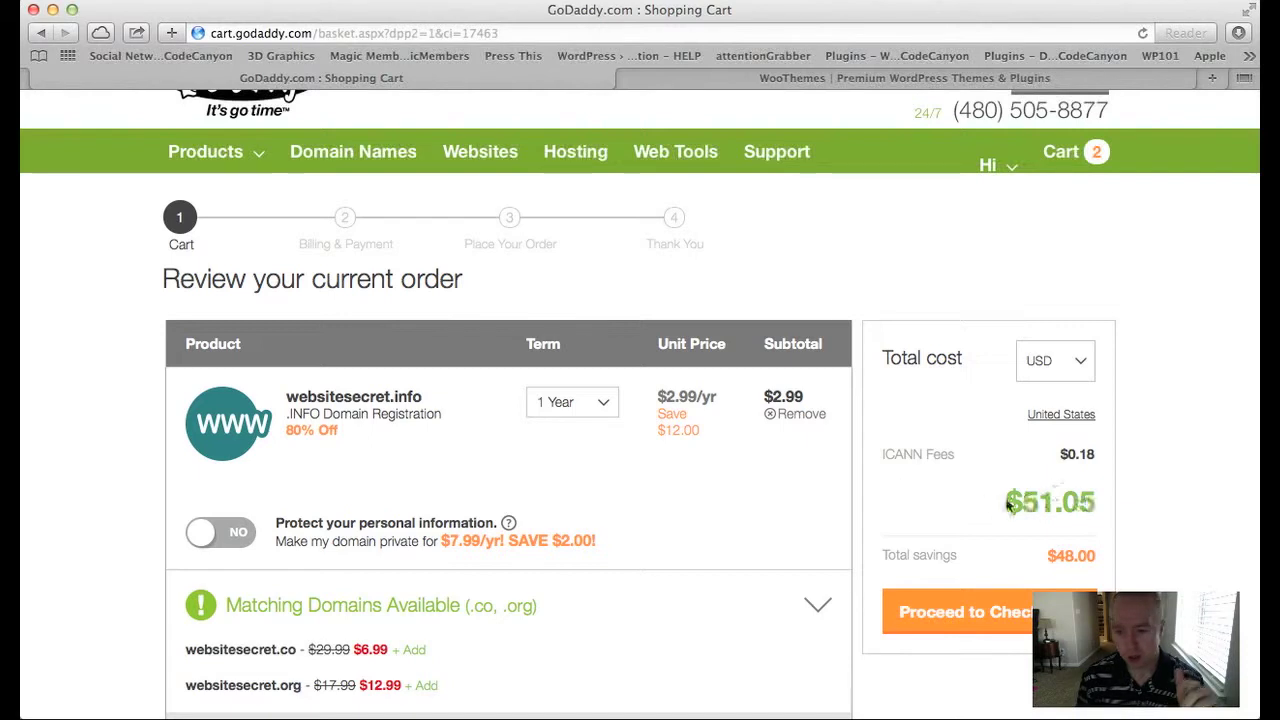
{"action": "left_click_drag", "start_coordinate": [1008, 504], "coordinate": [1096, 504]}
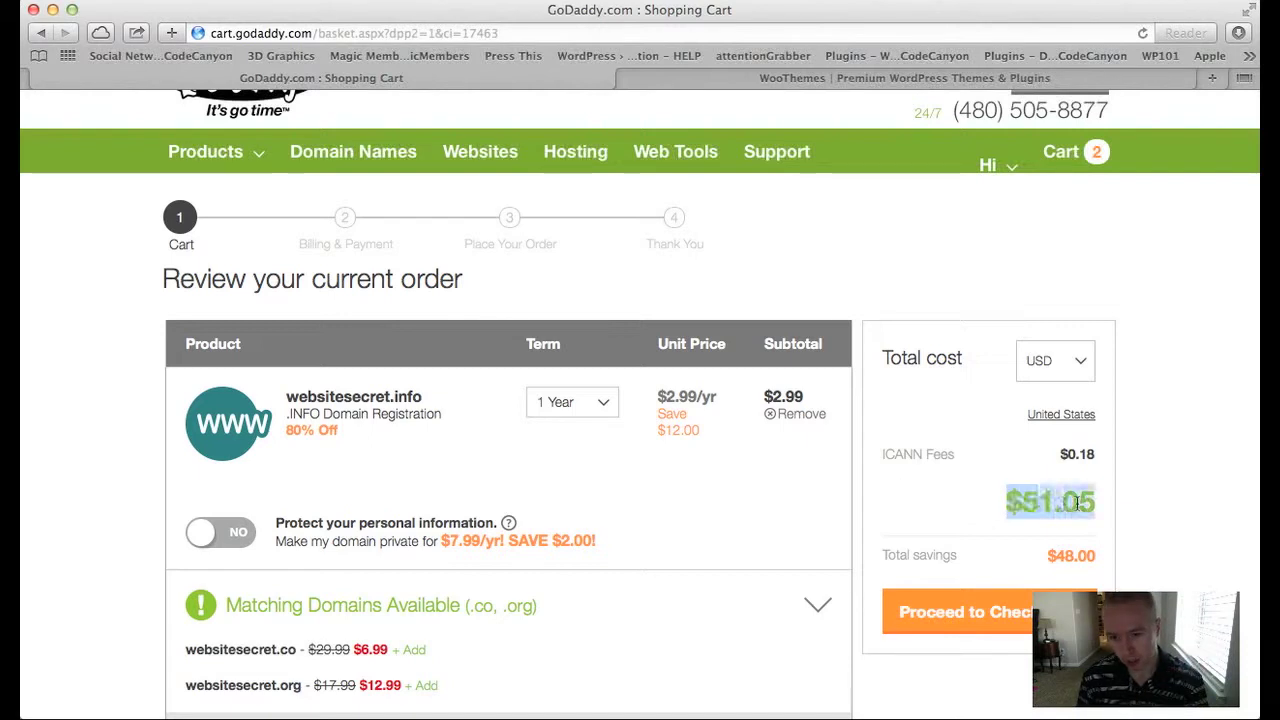
{"action": "left_click", "coordinate": [1097, 504]}
{"action": "double_click", "coordinate": [1093, 504]}
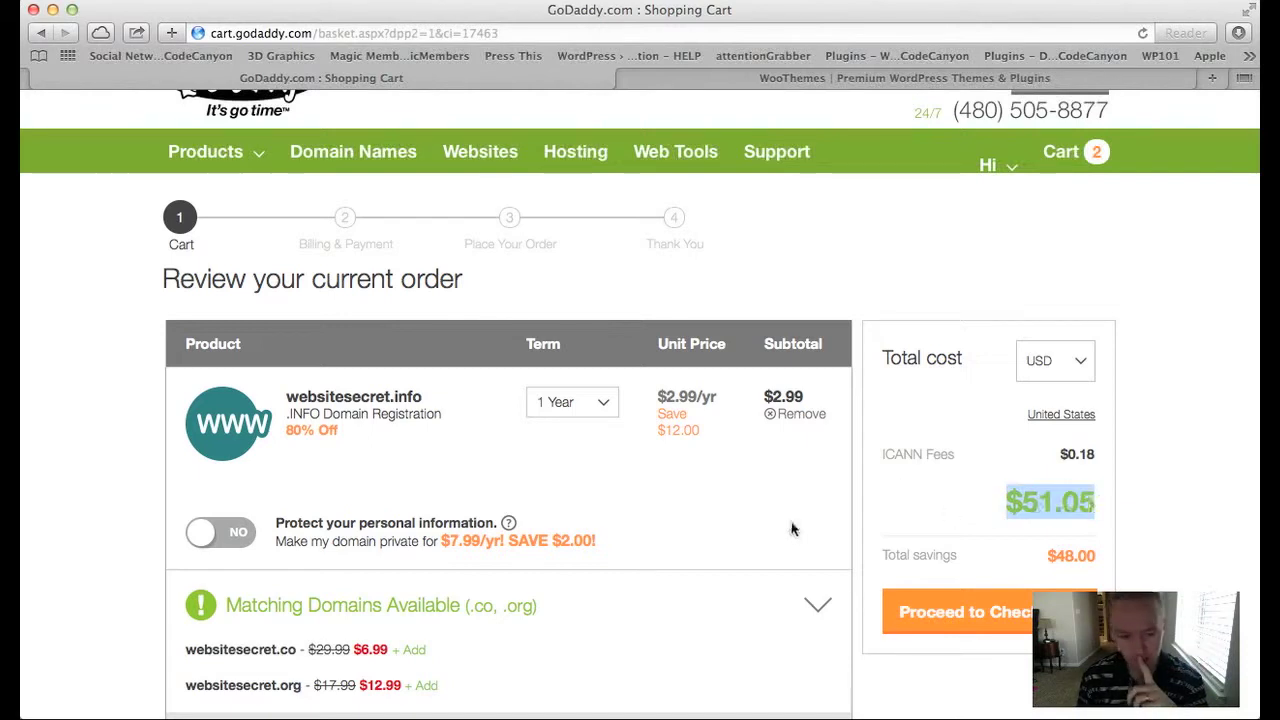
Set the term of the Economy Linux Hosting with cPanel plan to 1 Month
{"action": "scroll", "coordinate": [767, 543], "scroll_direction": "down", "scroll_amount": 2}
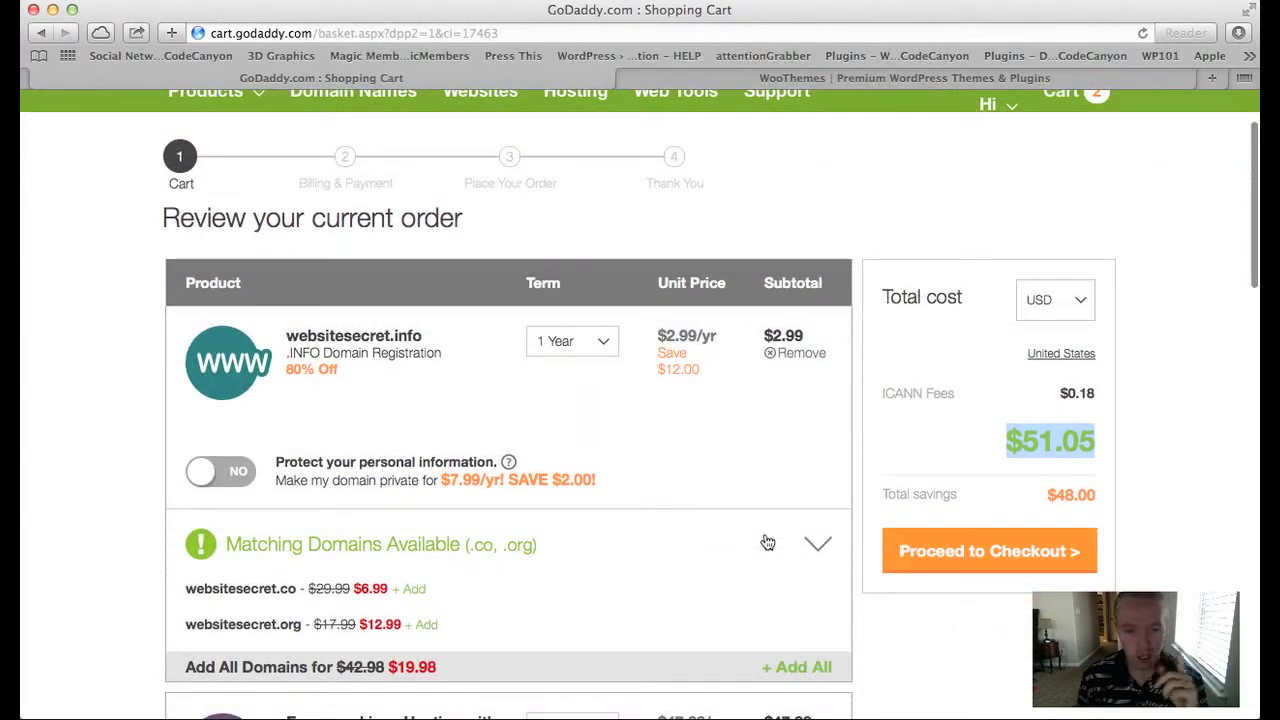
{"action": "scroll", "coordinate": [767, 543], "scroll_direction": "down", "scroll_amount": 3}
{"action": "scroll", "coordinate": [767, 543], "scroll_direction": "down", "scroll_amount": 3}
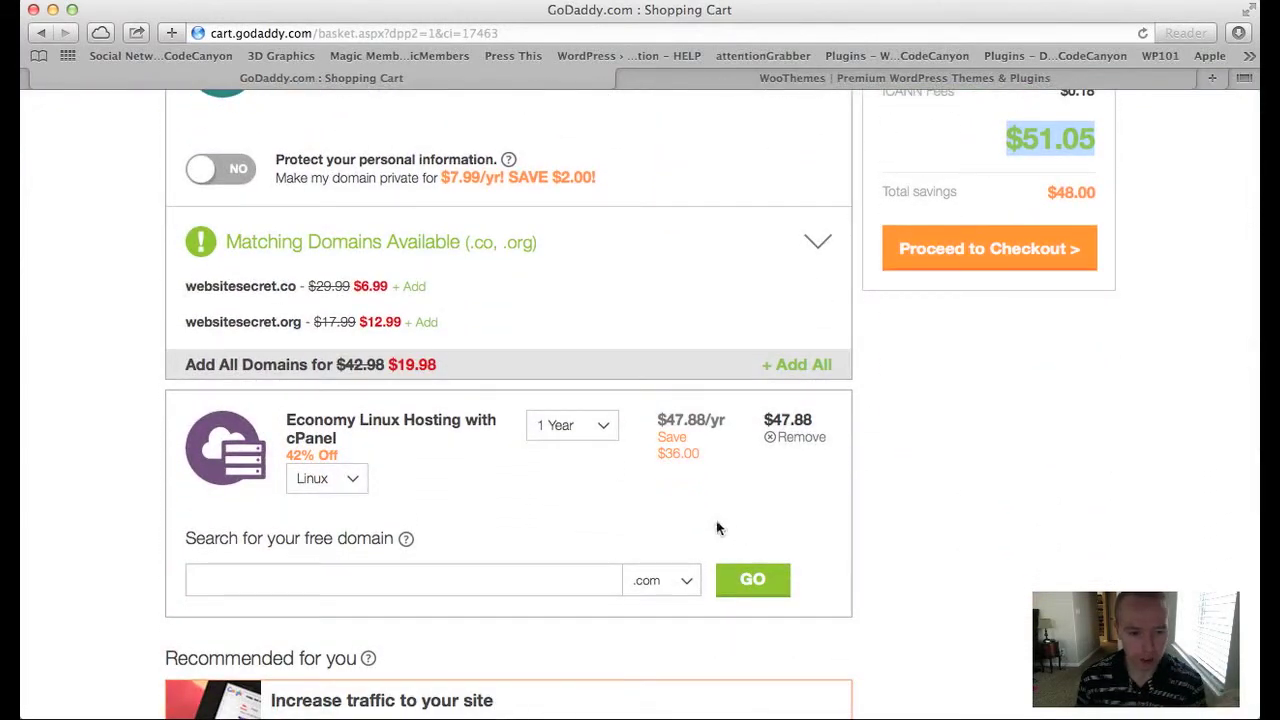
{"action": "scroll", "coordinate": [540, 474], "scroll_direction": "down", "scroll_amount": 1}
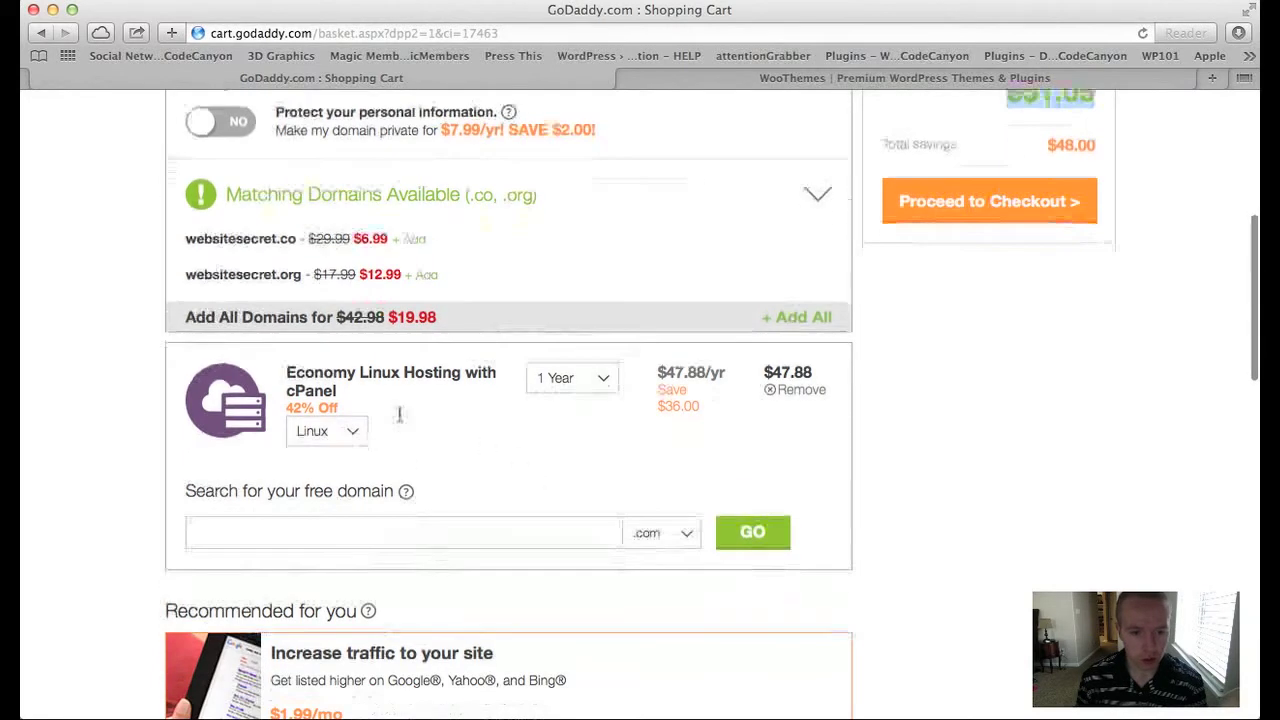
{"action": "left_click", "coordinate": [603, 386]}
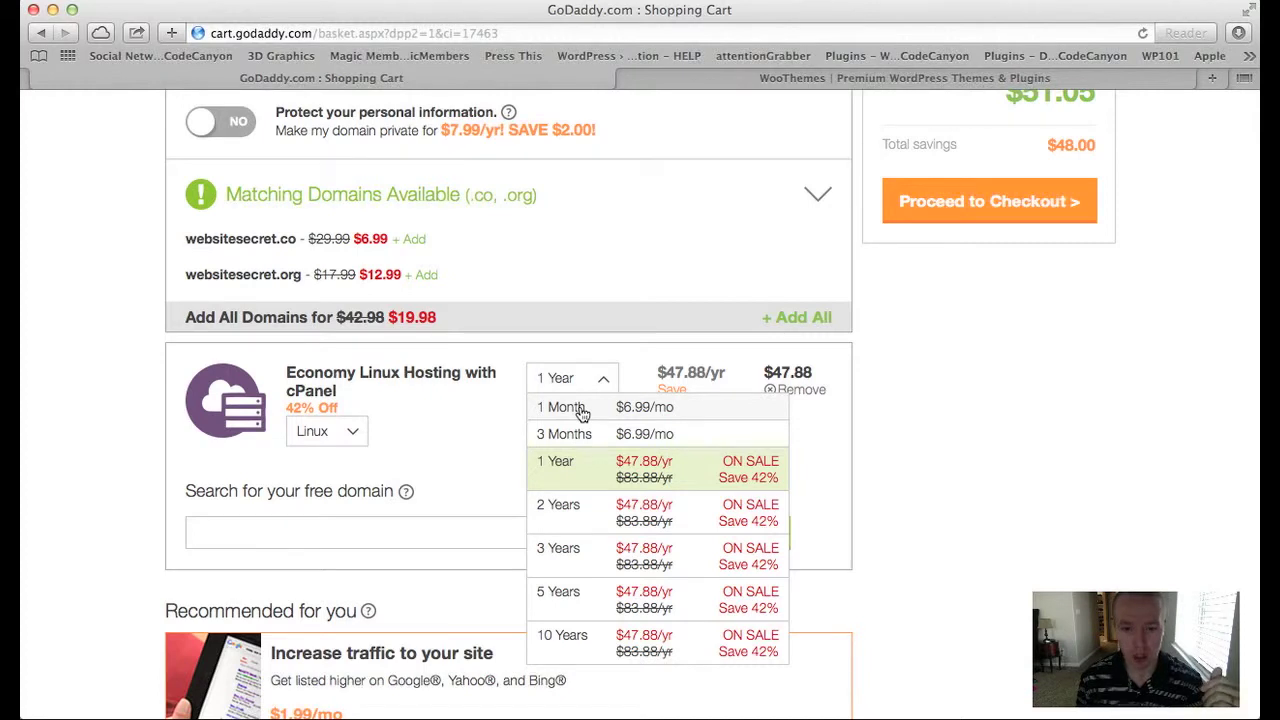
{"action": "left_click", "coordinate": [582, 408]}
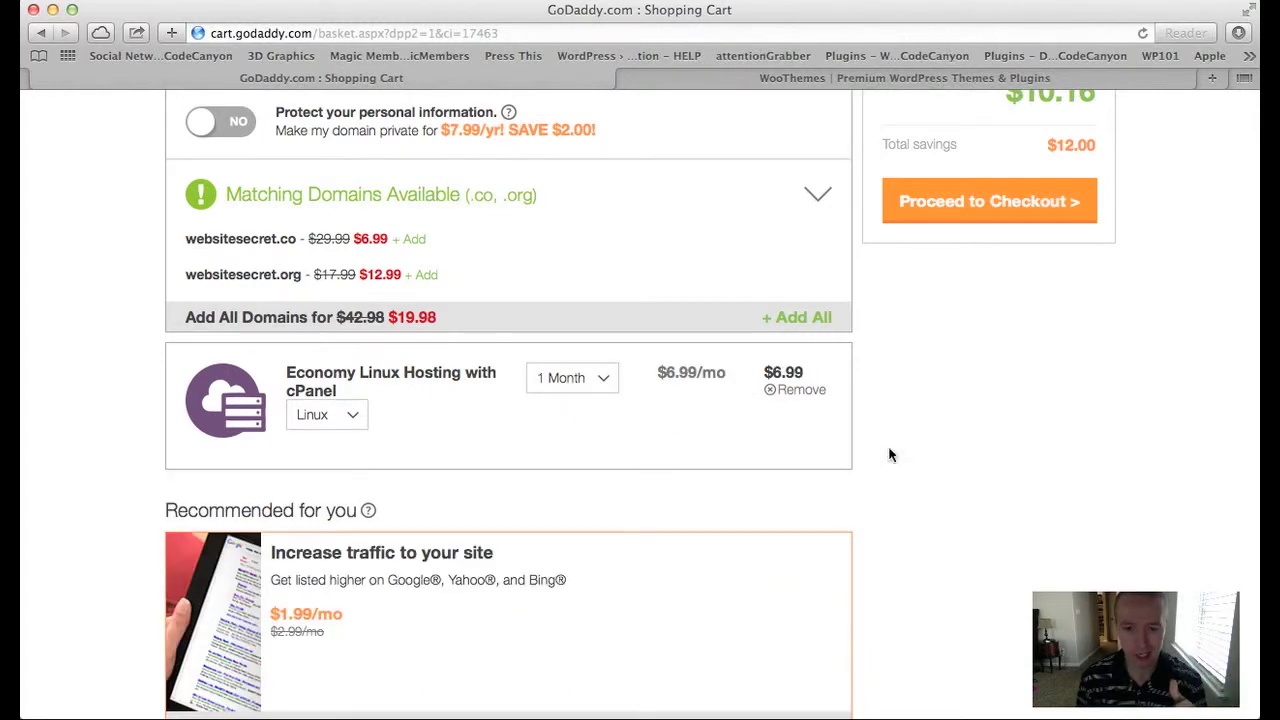
Check the order's total cost and proceed to the billing and payment stage
{"action": "scroll", "coordinate": [950, 465], "scroll_direction": "up", "scroll_amount": 5}
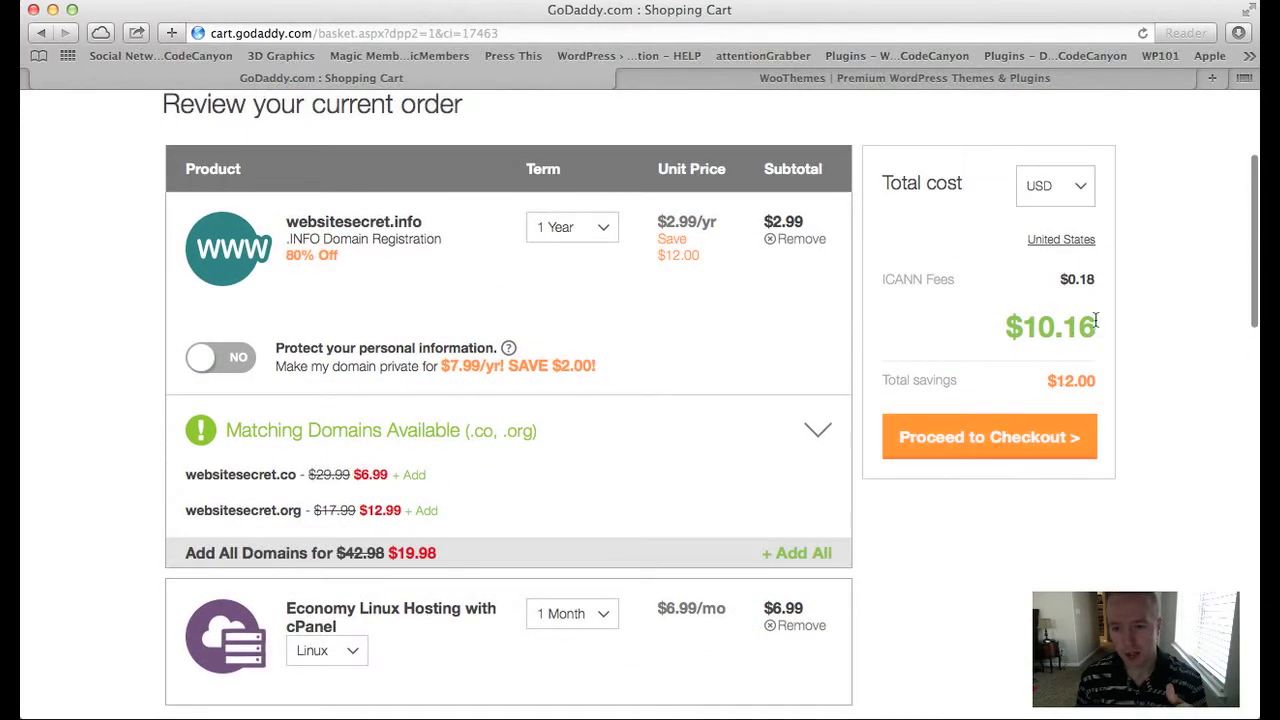
{"action": "left_click_drag", "start_coordinate": [1092, 325], "coordinate": [1012, 326]}
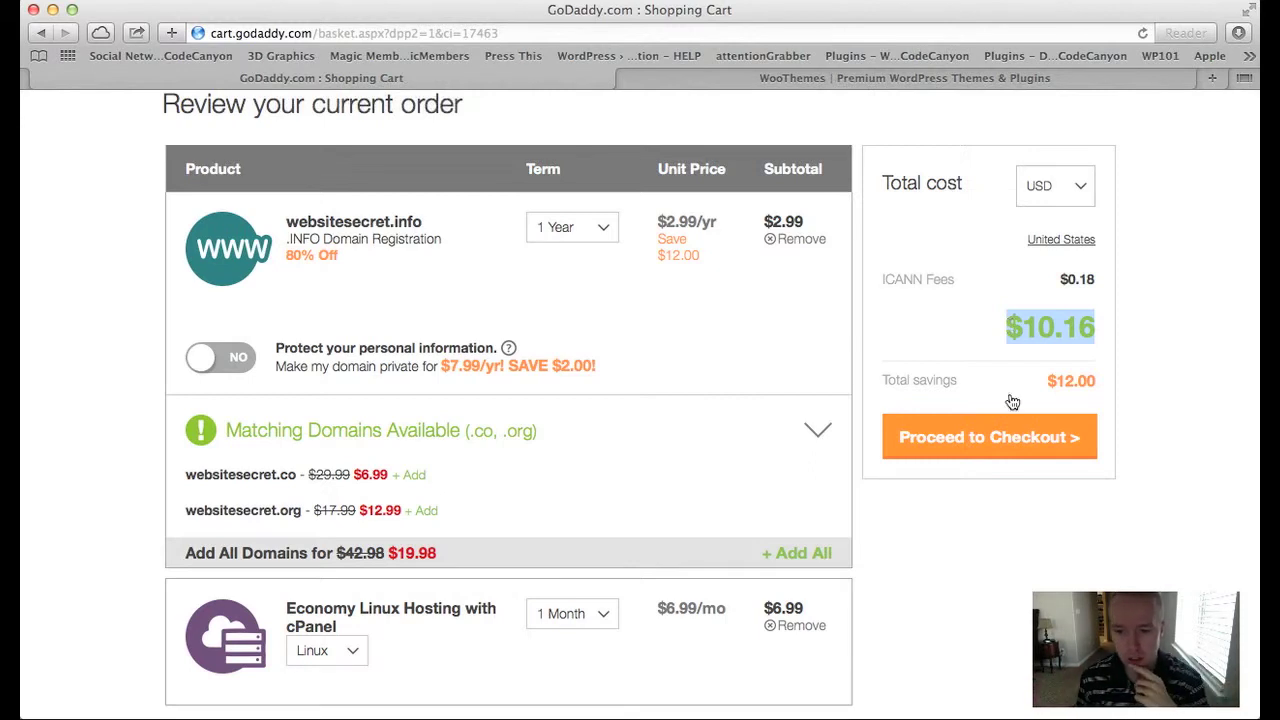
{"action": "scroll", "coordinate": [1012, 440], "scroll_direction": "down", "scroll_amount": 1}
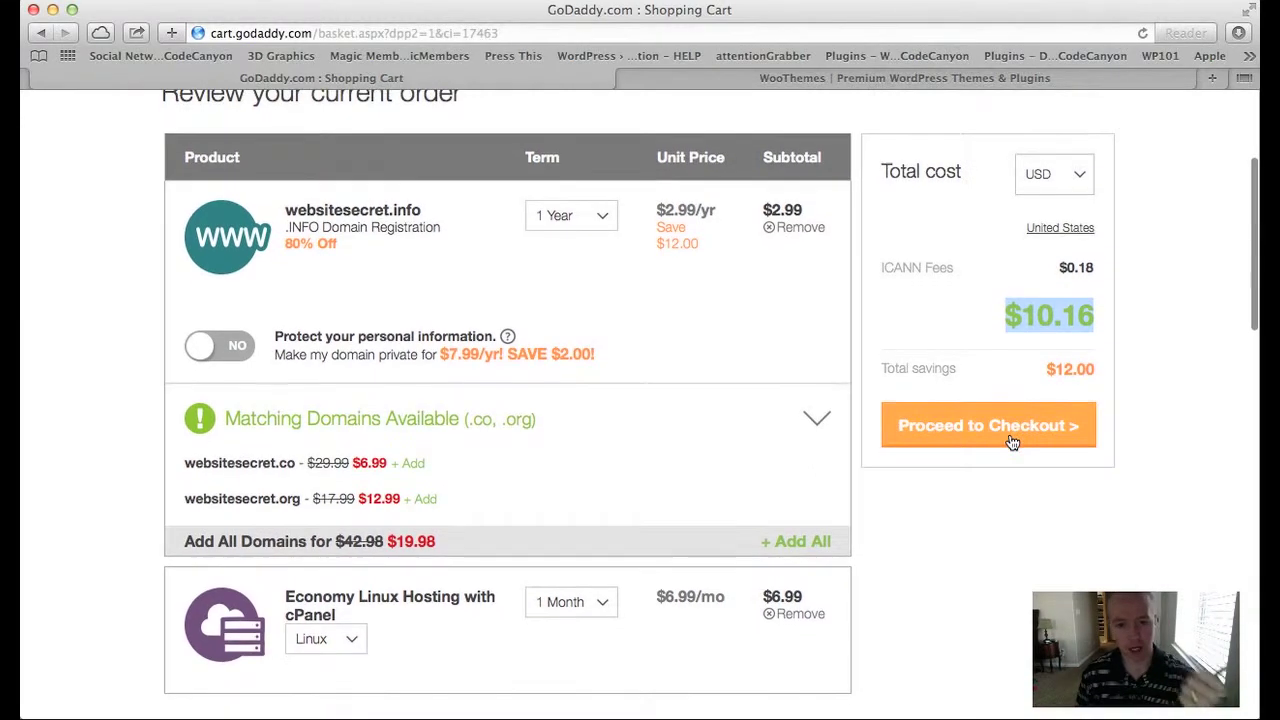
{"action": "left_click", "coordinate": [1012, 443]}
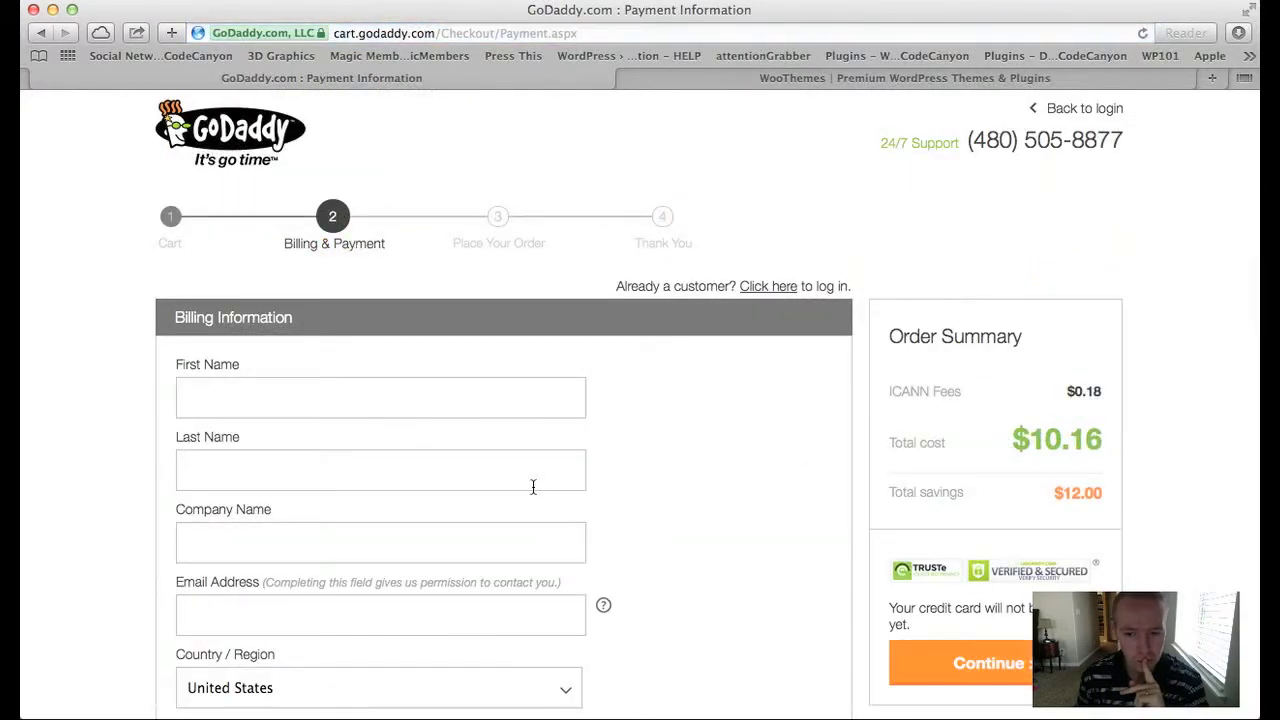
Complete the billing contact and account login details including the password, choose PayPal as the payment method and continue to PayPal
{"action": "scroll", "coordinate": [531, 486], "scroll_direction": "down", "scroll_amount": 2}
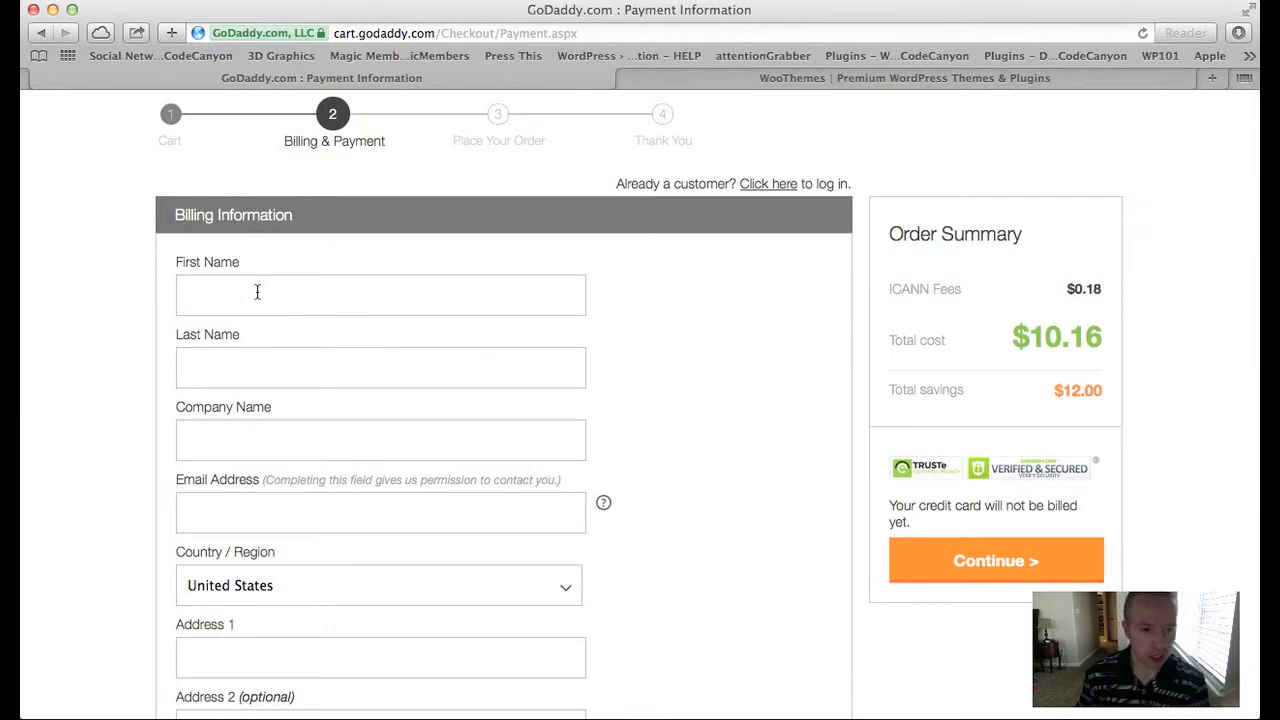
{"action": "left_click", "coordinate": [318, 376]}
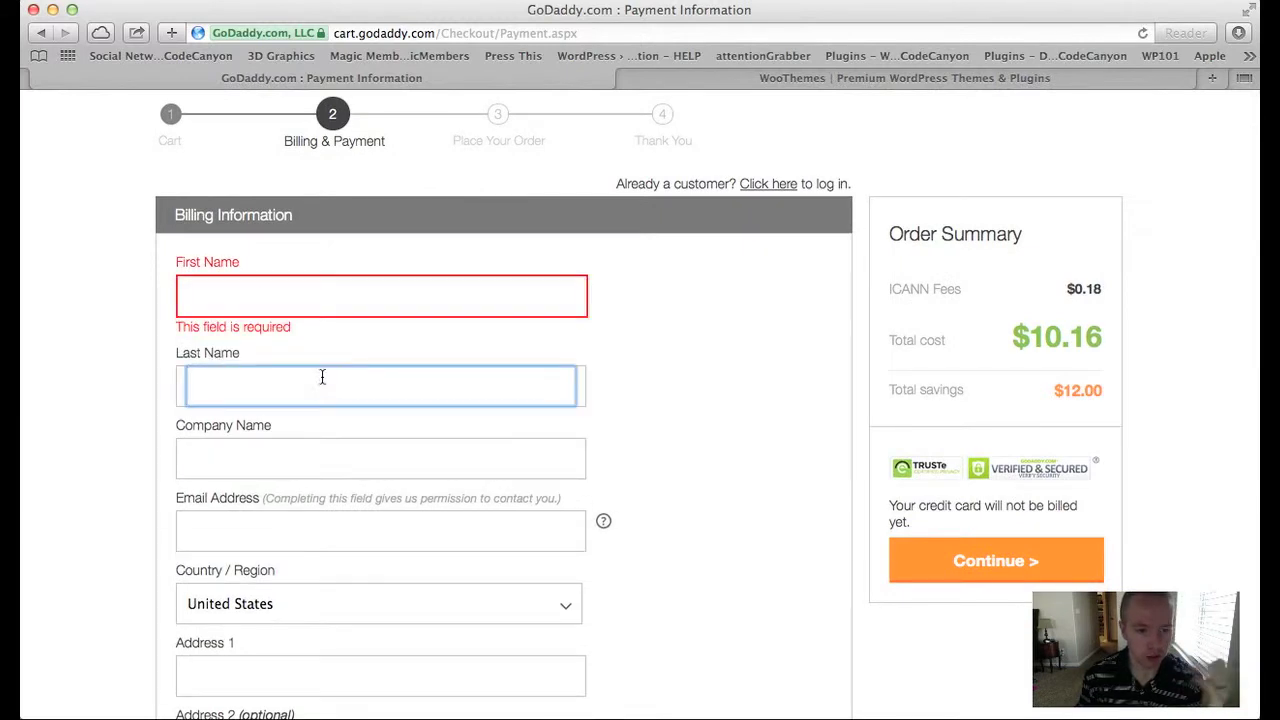
{"action": "scroll", "coordinate": [320, 375], "scroll_direction": "down", "scroll_amount": 4}
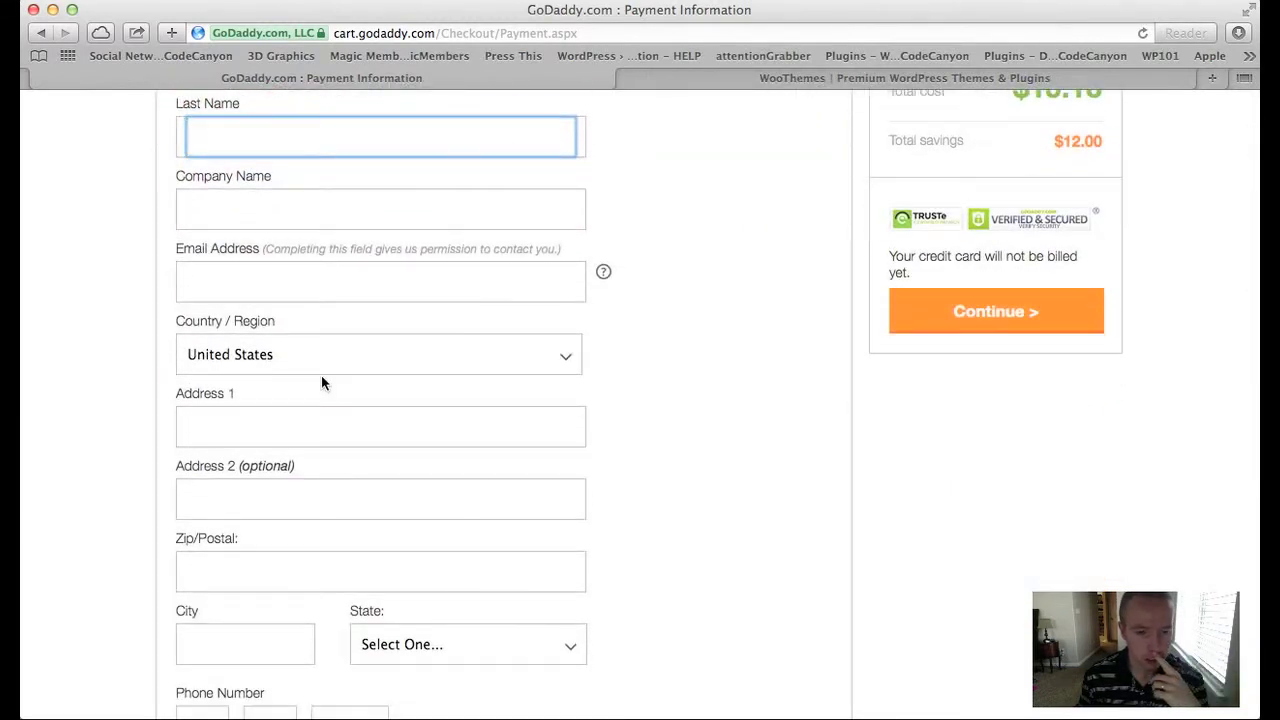
{"action": "scroll", "coordinate": [365, 357], "scroll_direction": "down", "scroll_amount": 5}
{"action": "scroll", "coordinate": [365, 357], "scroll_direction": "down", "scroll_amount": 6}
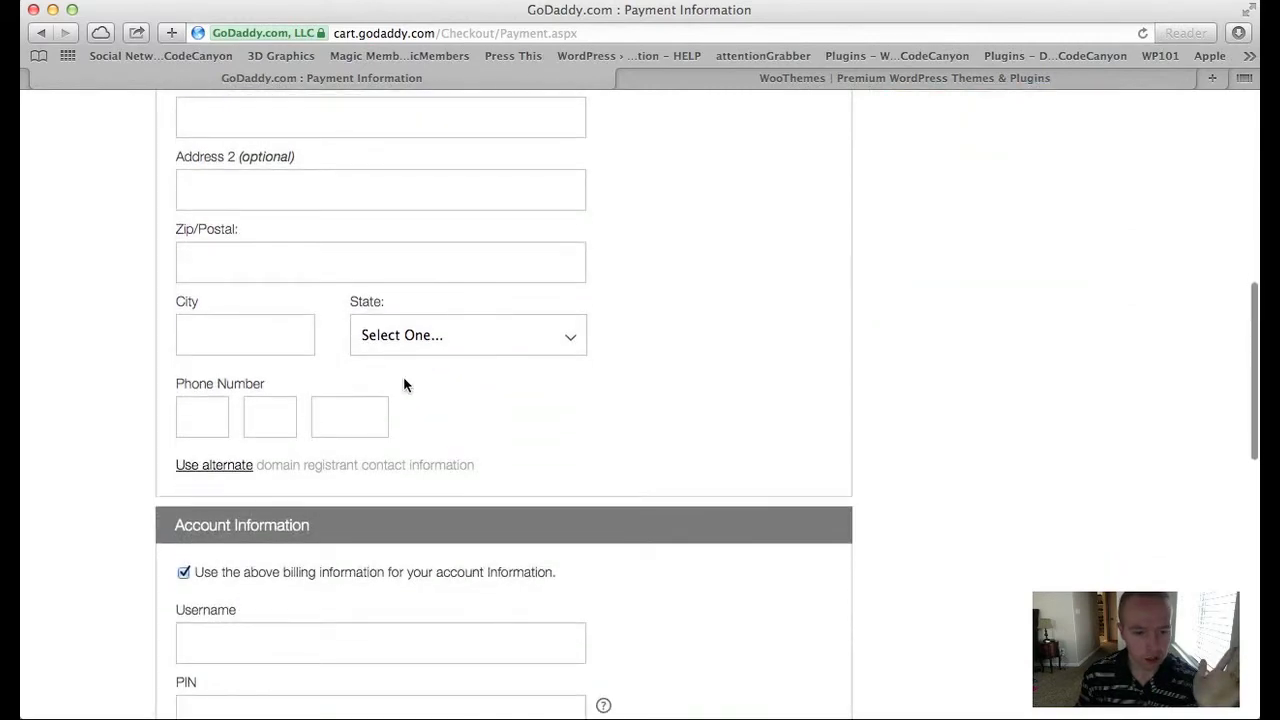
{"action": "scroll", "coordinate": [362, 352], "scroll_direction": "down", "scroll_amount": 10}
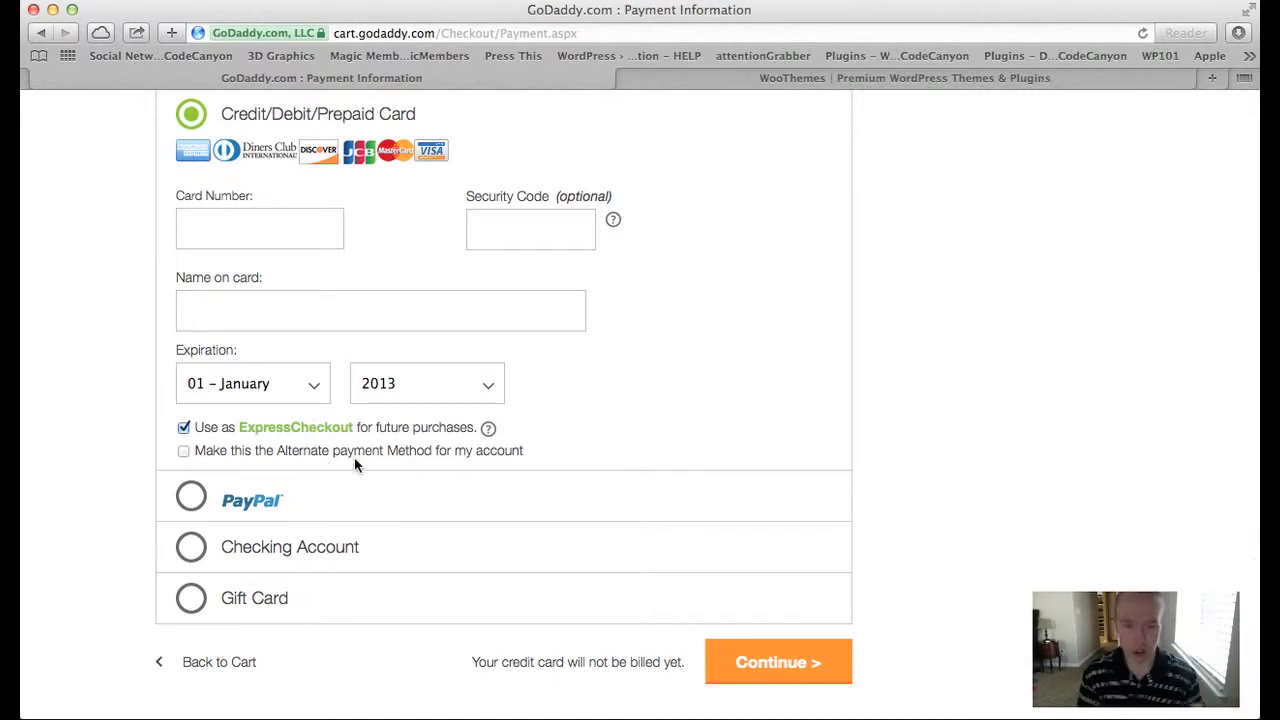
{"action": "left_click", "coordinate": [816, 666]}
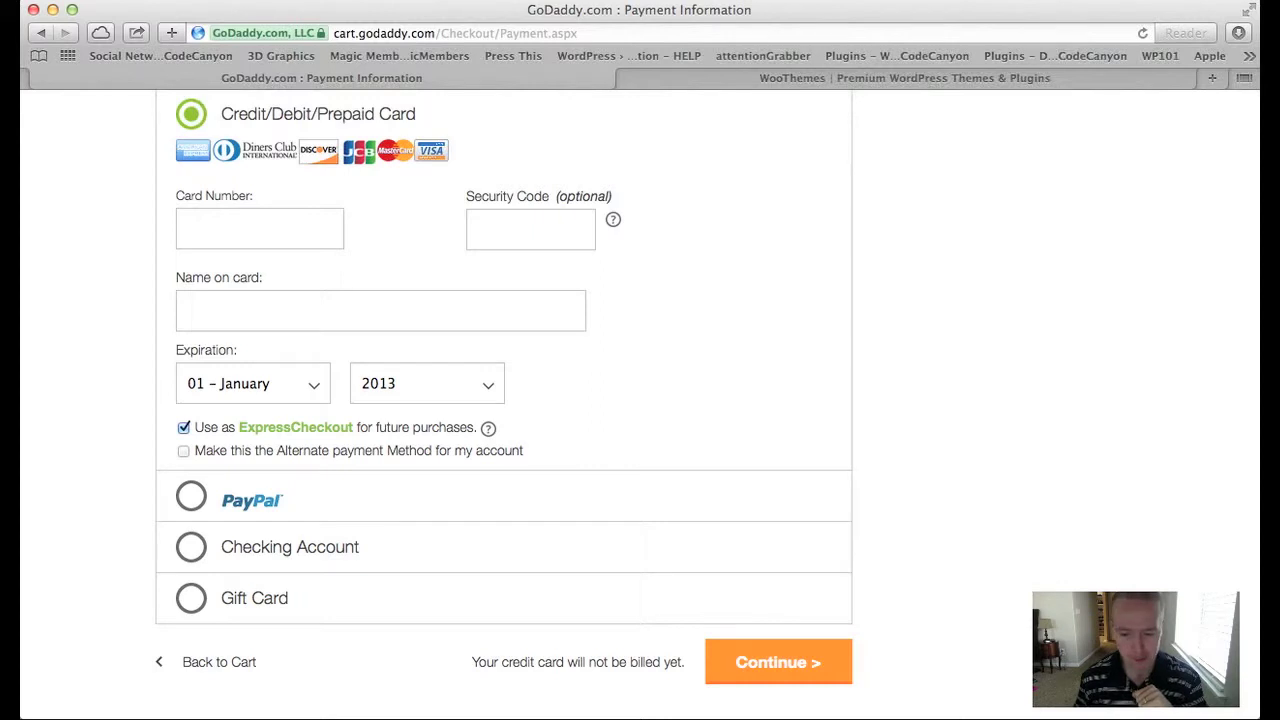
{"action": "right_click", "coordinate": [1066, 718]}
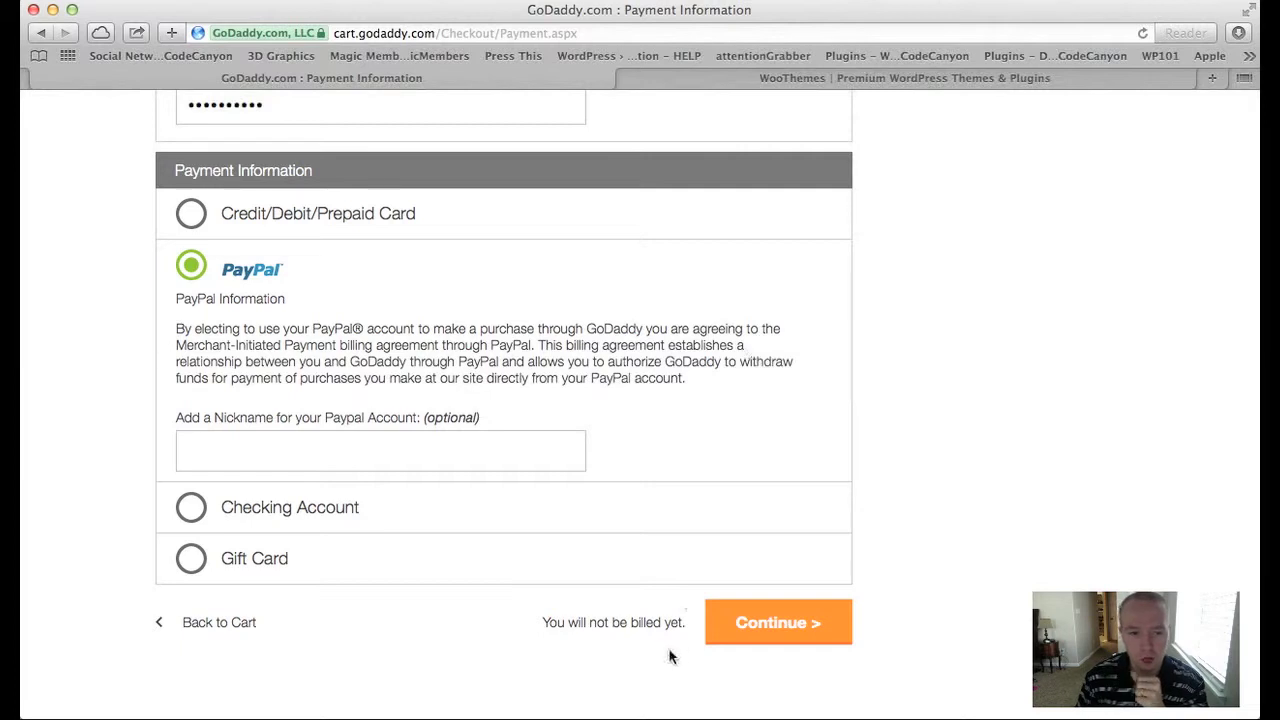
{"action": "left_click", "coordinate": [776, 624]}
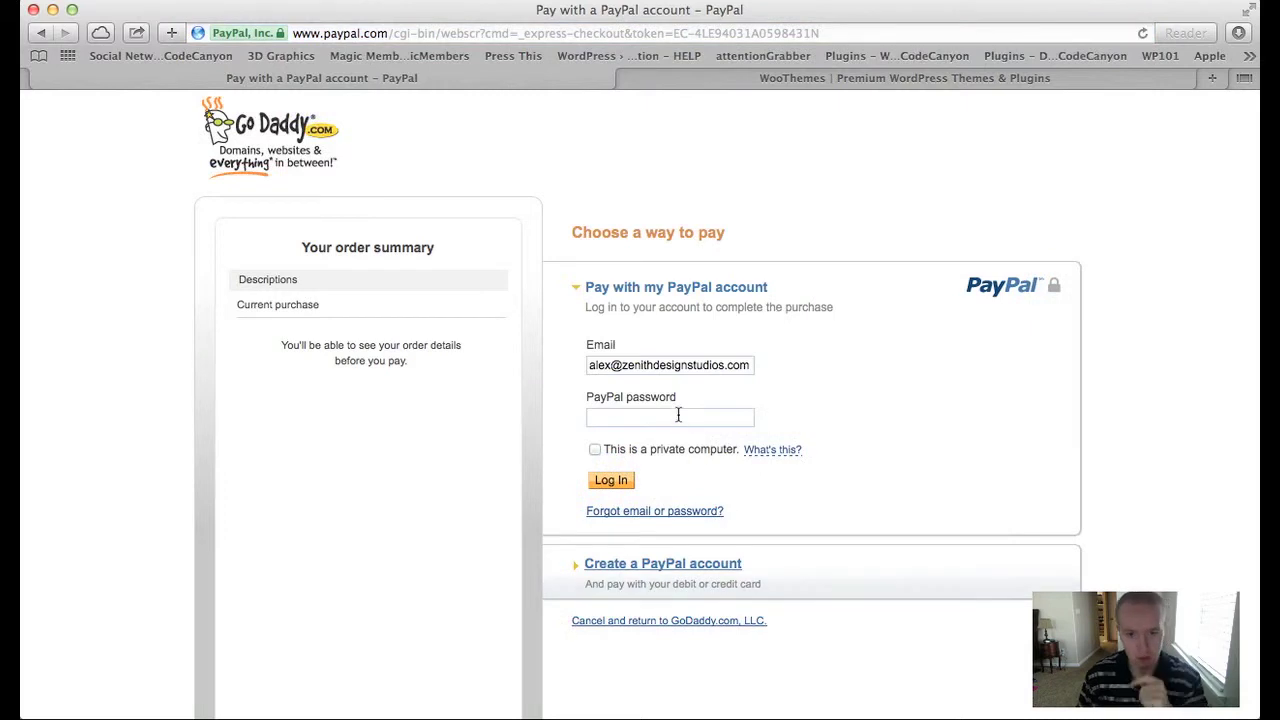
Log in to PayPal with the account's e-mail address and PayPal password
{"action": "double_click", "coordinate": [676, 366]}
{"action": "triple_click", "coordinate": [676, 366]}
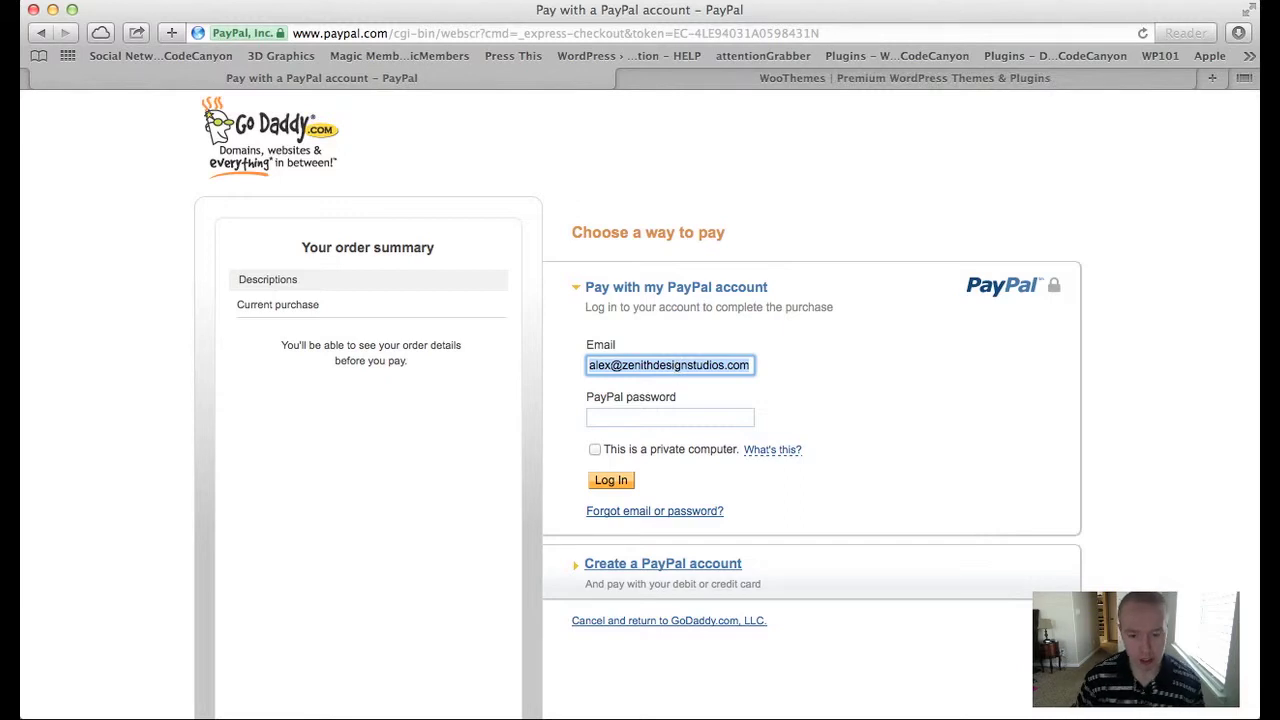
{"action": "key", "text": "super+backslash"}
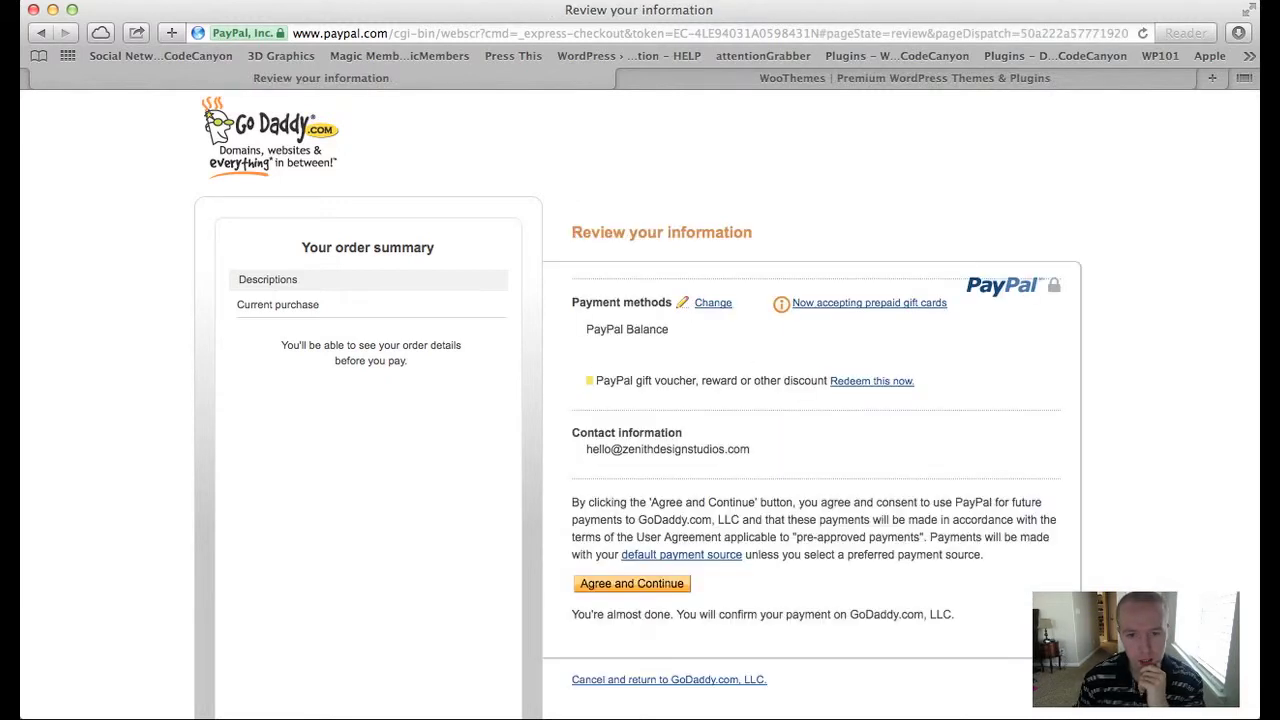
Agree to using PayPal for GoDaddy payments and place the order for the domain and hosting plan
{"action": "left_click", "coordinate": [629, 588]}
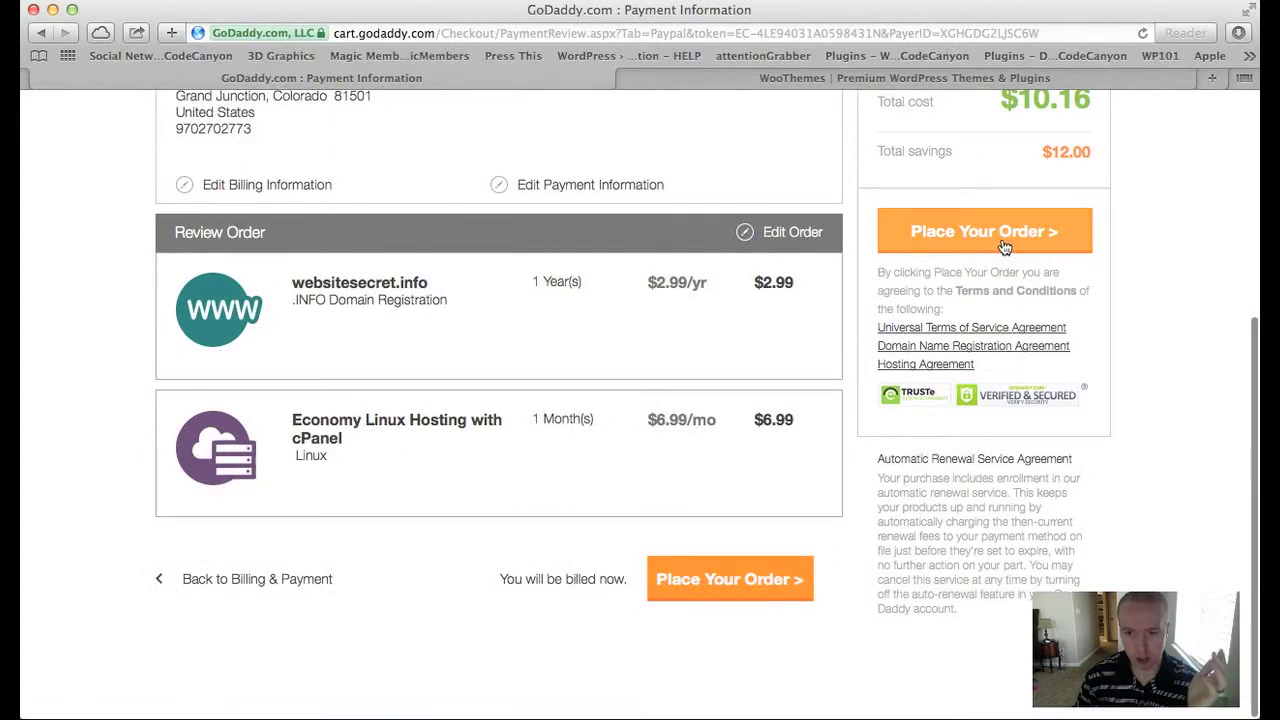
{"action": "left_click", "coordinate": [1004, 237]}
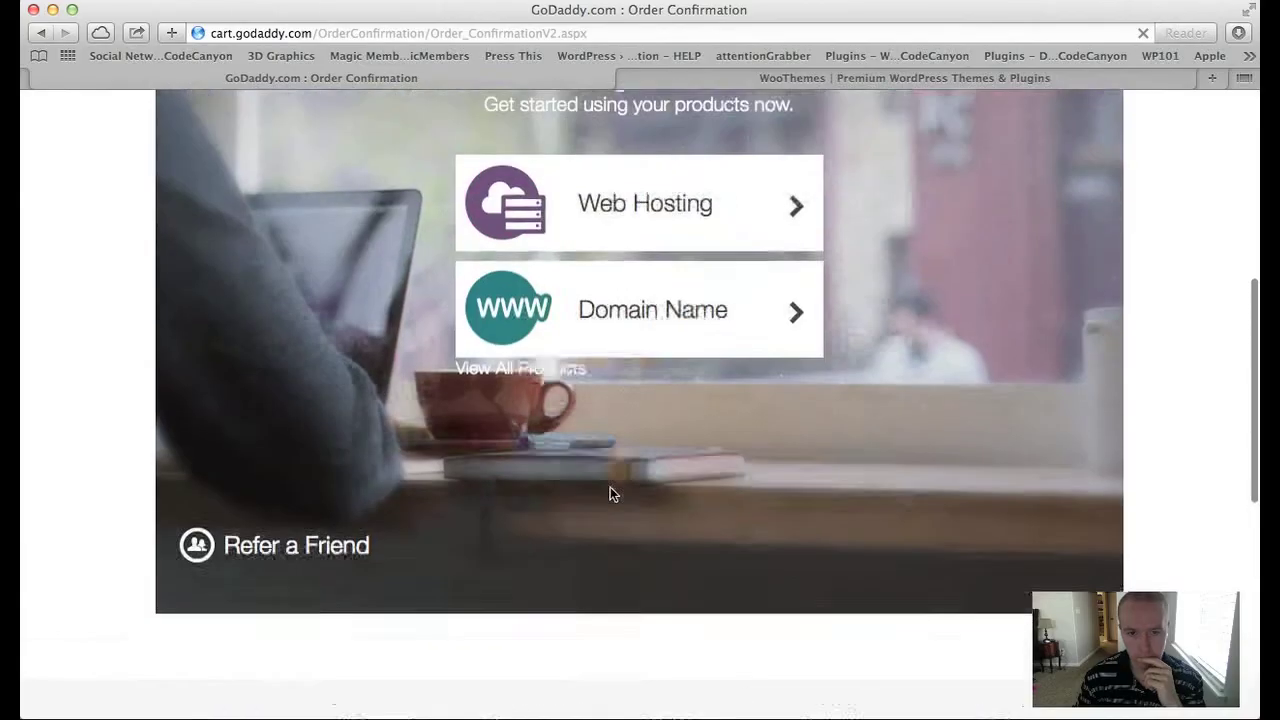
{"action": "scroll", "coordinate": [610, 494], "scroll_direction": "up", "scroll_amount": 2}
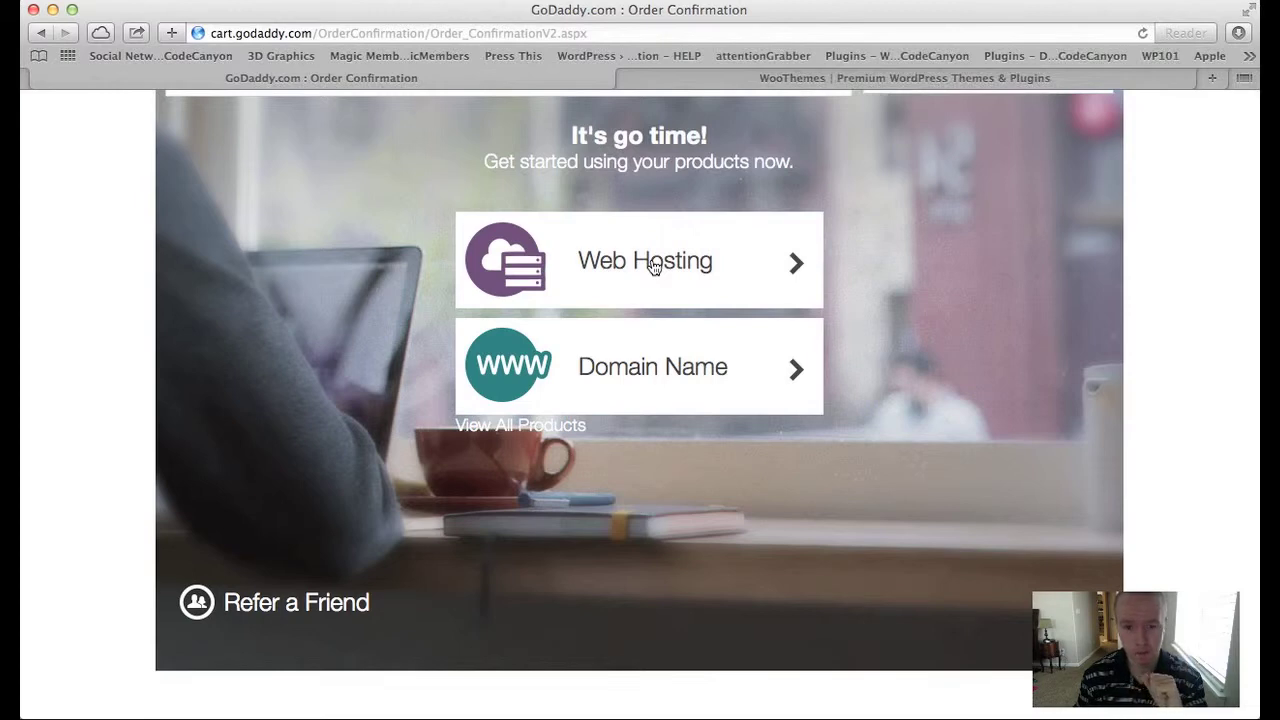
Open the purchased Web Hosting, log in with the customer number and password, and start setting up the new Linux hosting account
{"action": "left_click", "coordinate": [651, 262]}
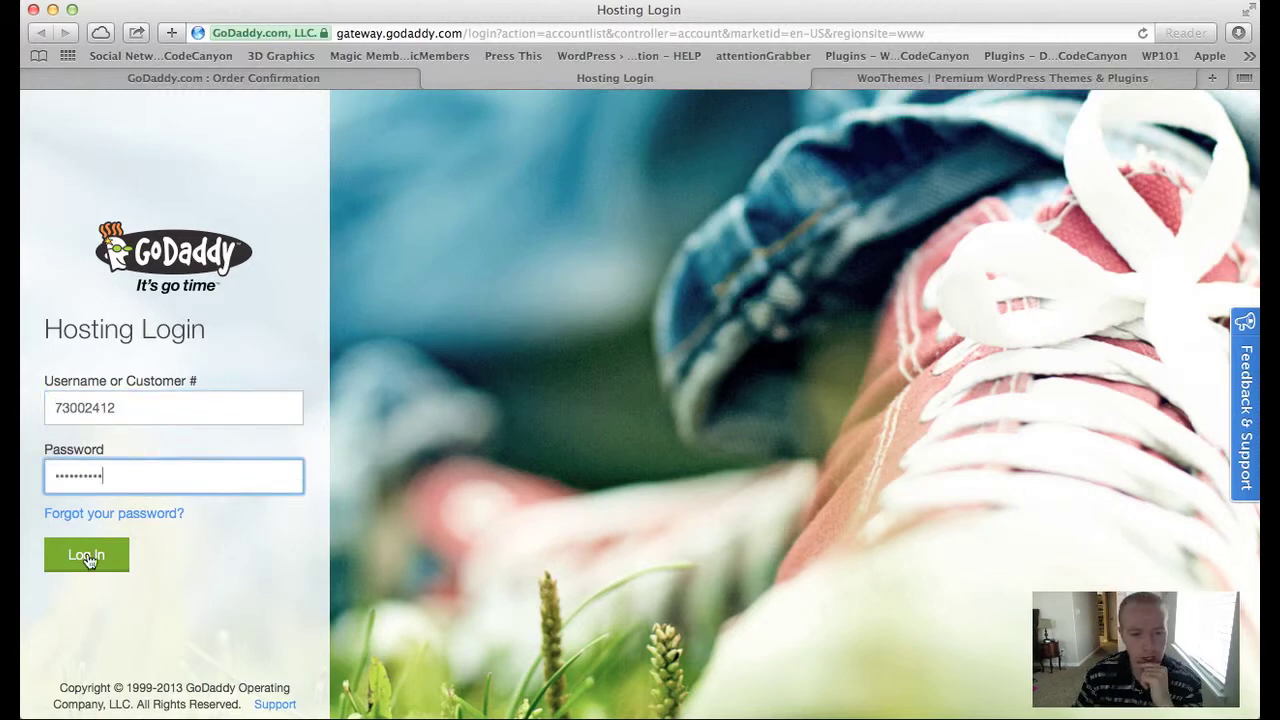
{"action": "left_click", "coordinate": [87, 557]}
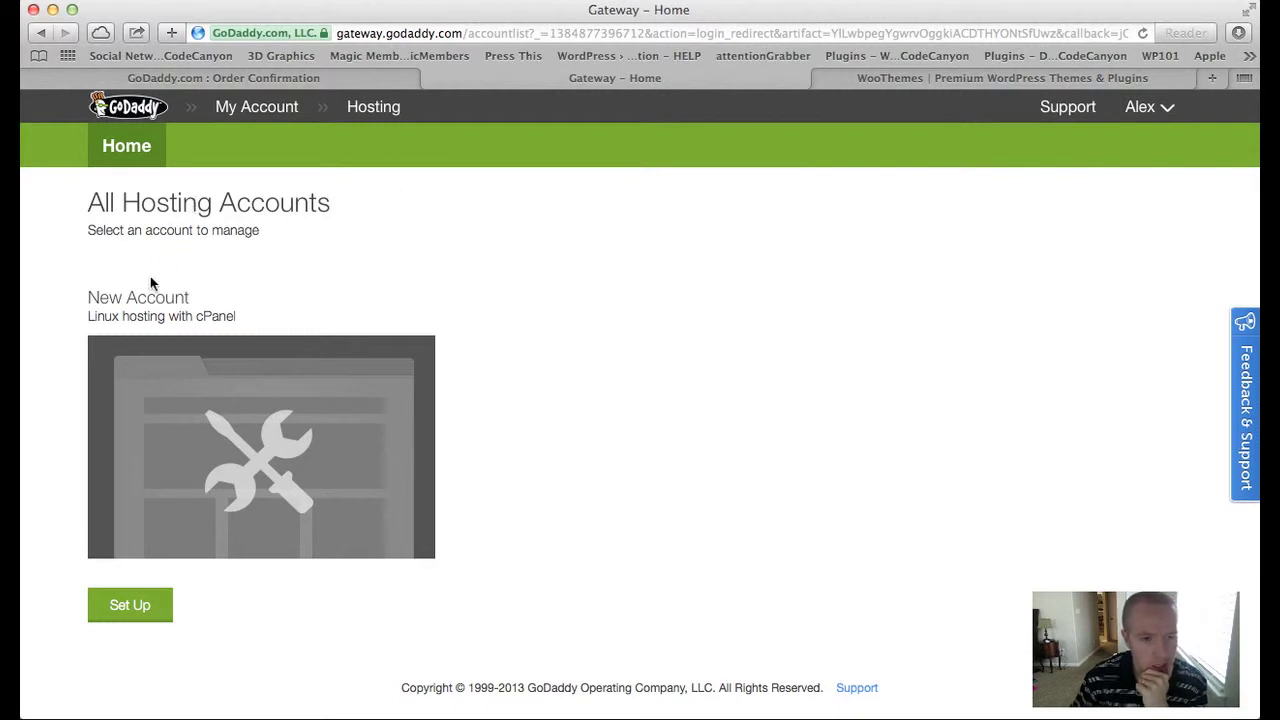
{"action": "left_click", "coordinate": [141, 608]}
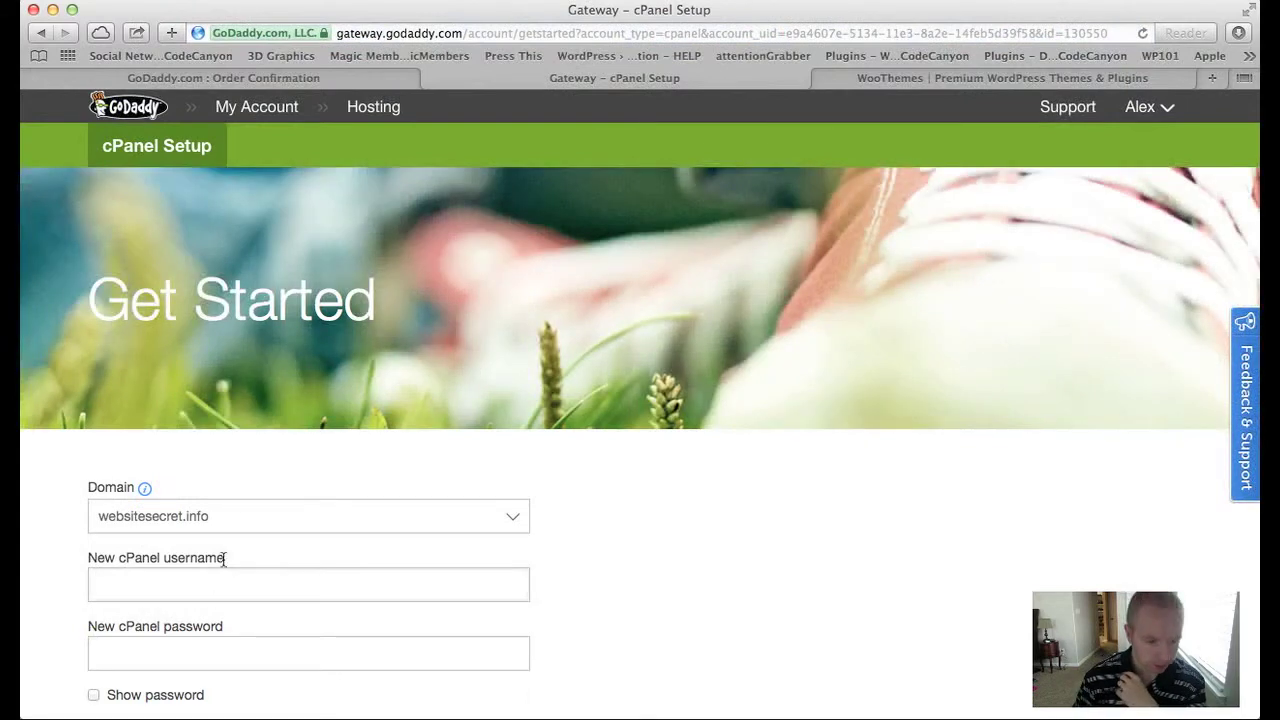
Enter a new cPanel username and cPanel password for websitesecret.info and finish the account setup
{"action": "left_click", "coordinate": [328, 586]}
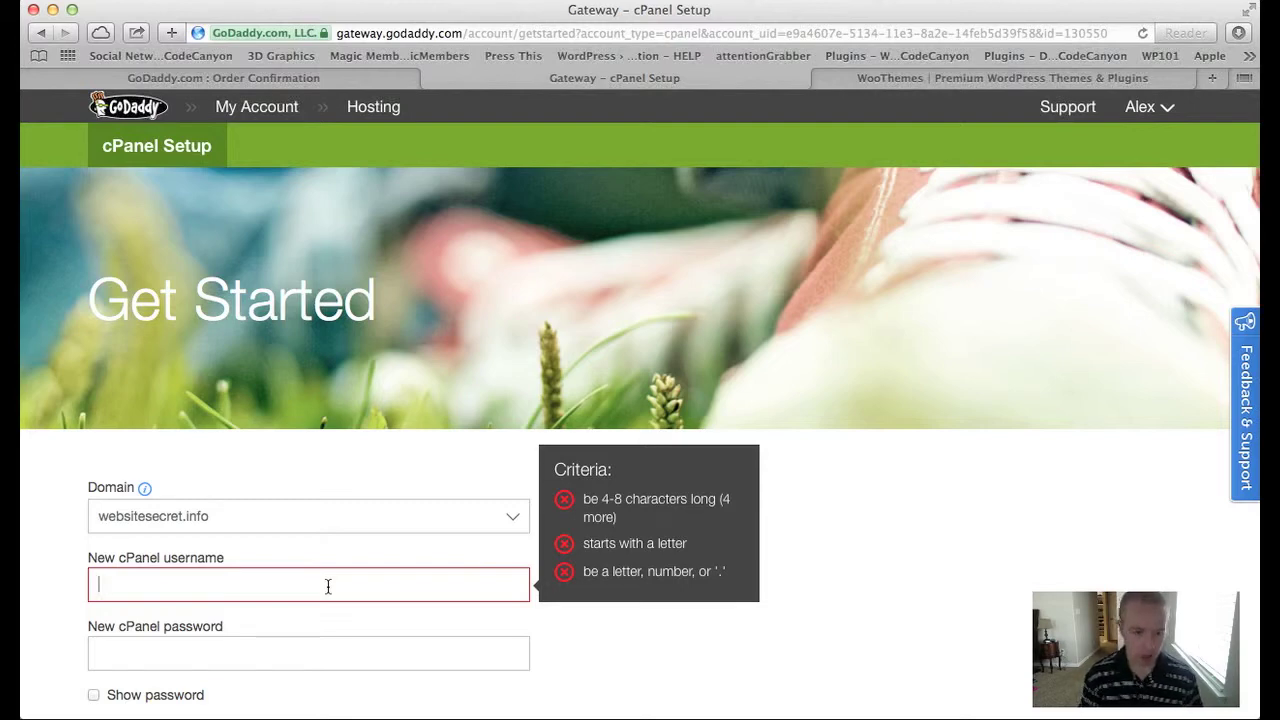
{"action": "scroll", "coordinate": [383, 680], "scroll_direction": "down", "scroll_amount": 3}
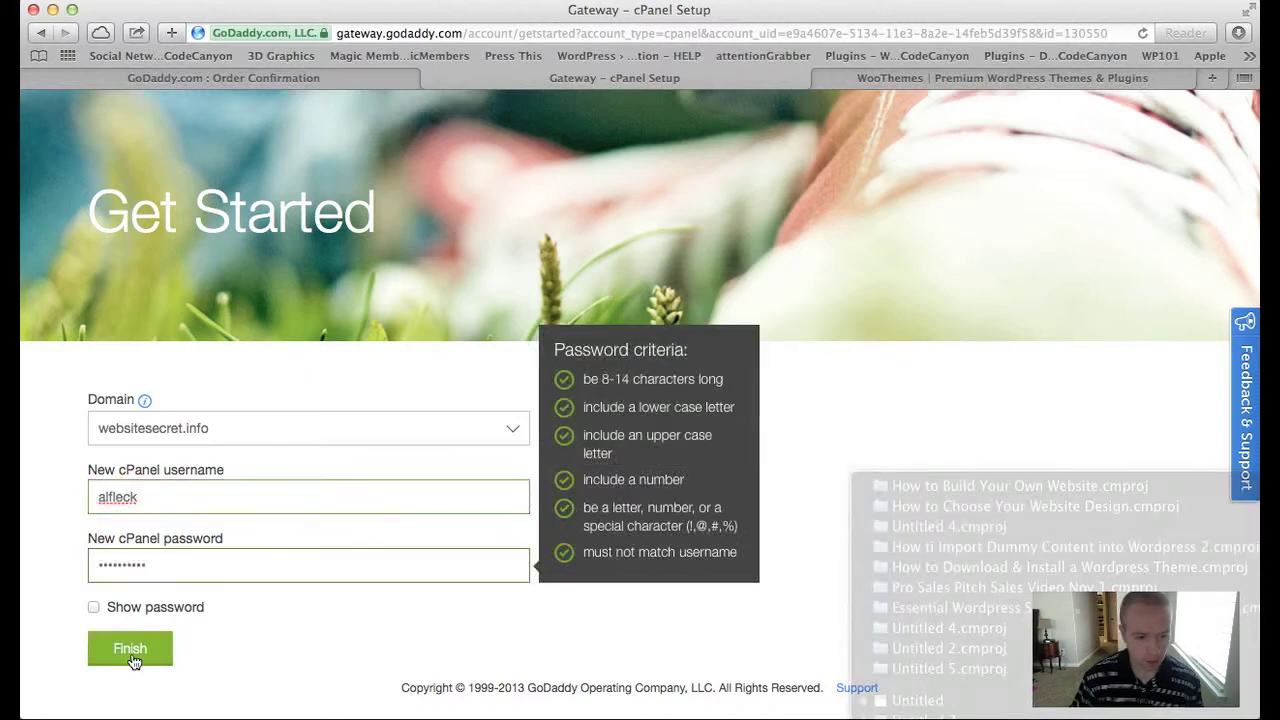
{"action": "left_click", "coordinate": [130, 649]}
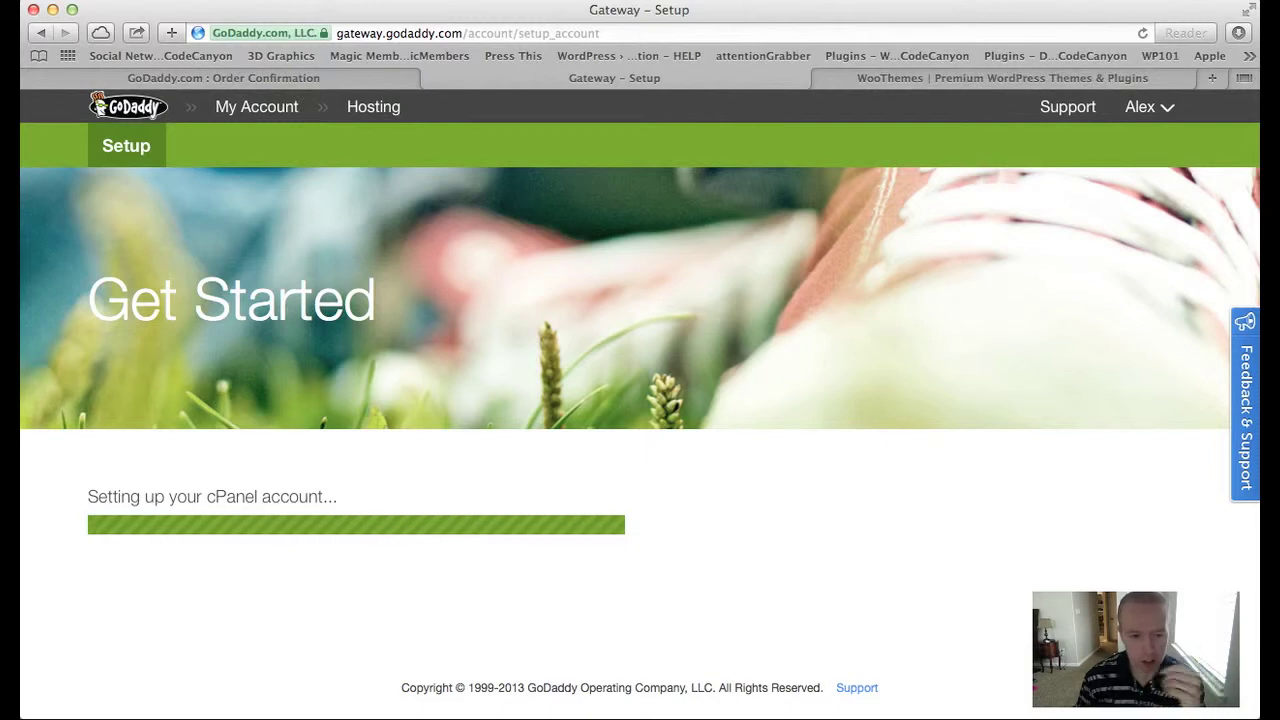
{"action": "right_click", "coordinate": [1075, 718]}
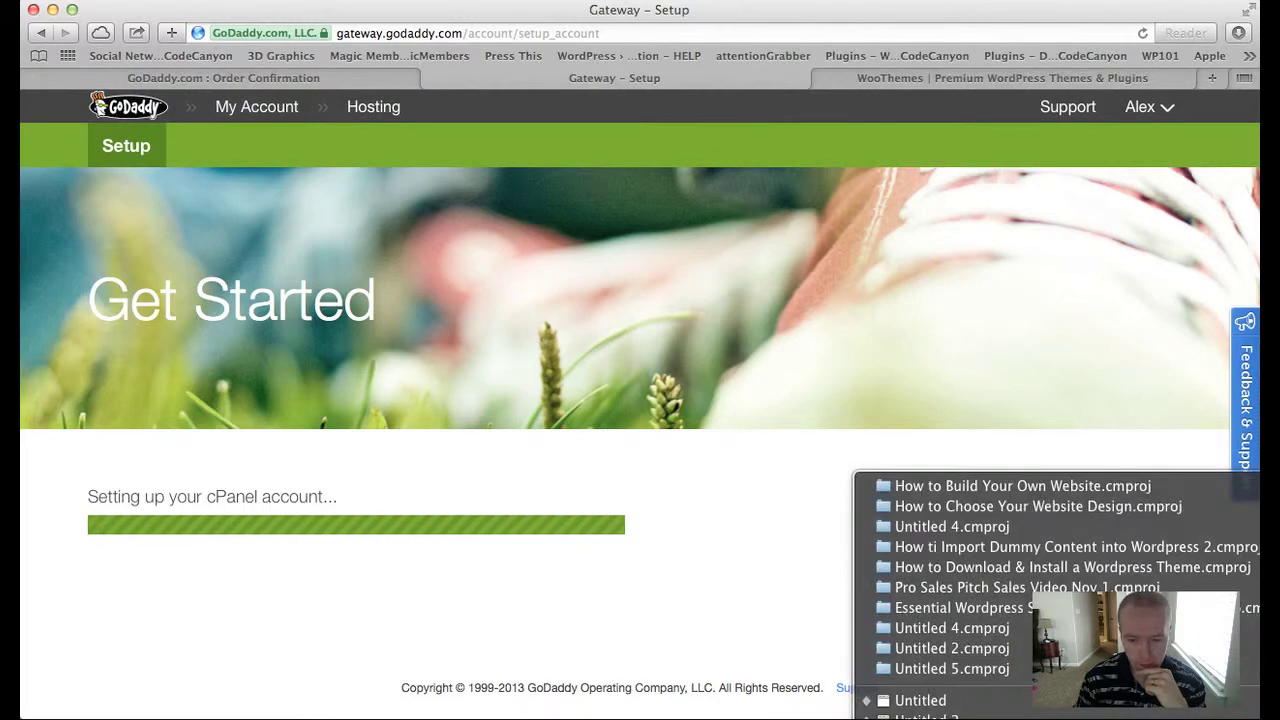
{"action": "left_click", "coordinate": [1075, 718]}
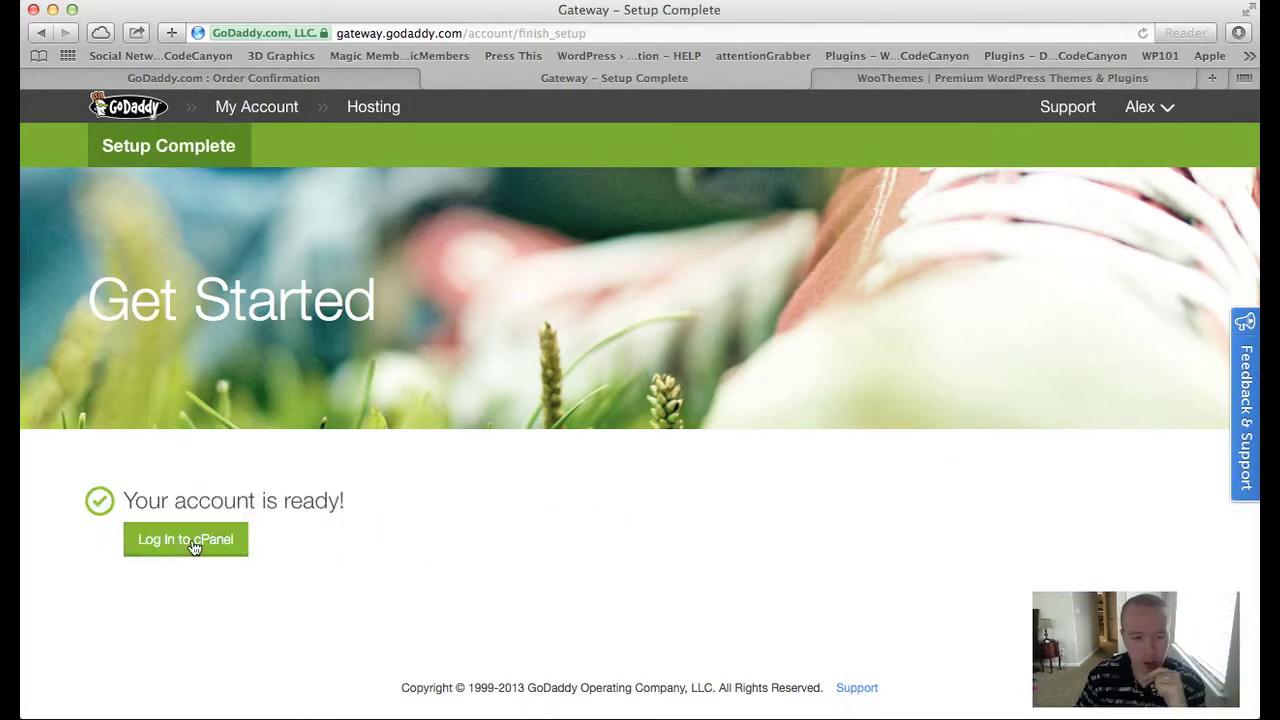
Log in to cPanel, decline the getting-started help and open WordPress from the web applications
{"action": "left_click", "coordinate": [193, 547]}
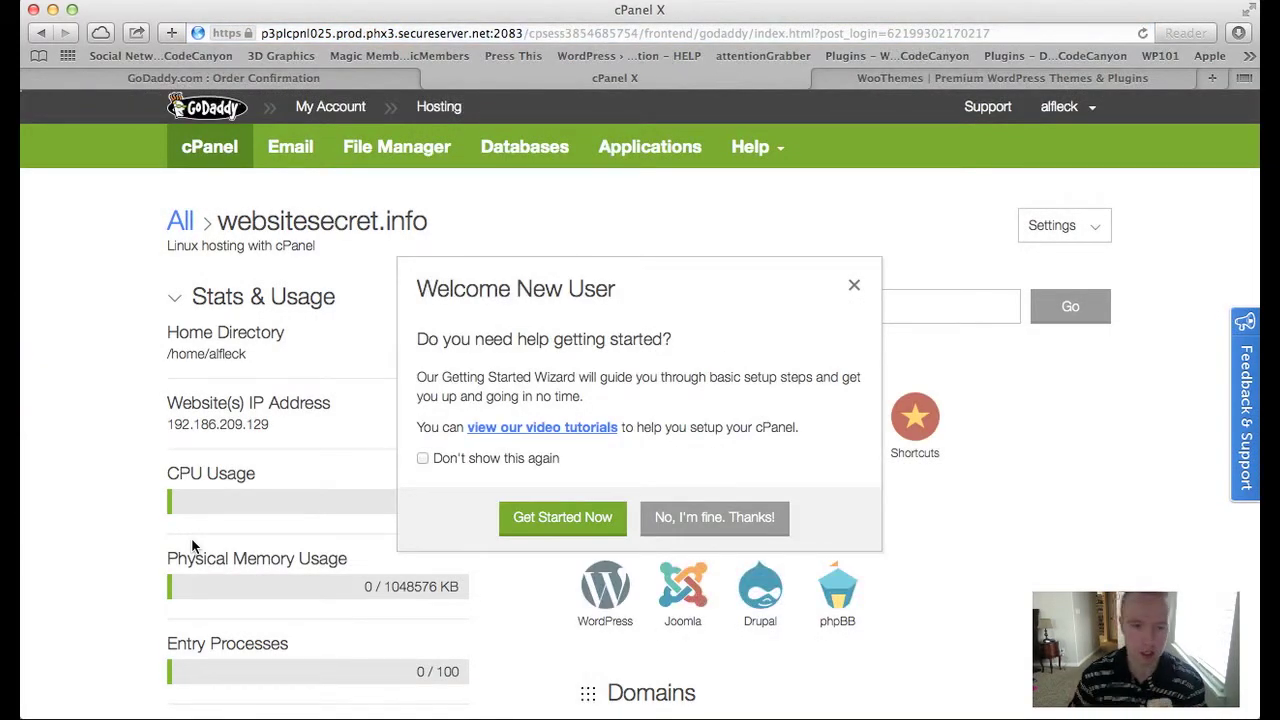
{"action": "left_click", "coordinate": [684, 530]}
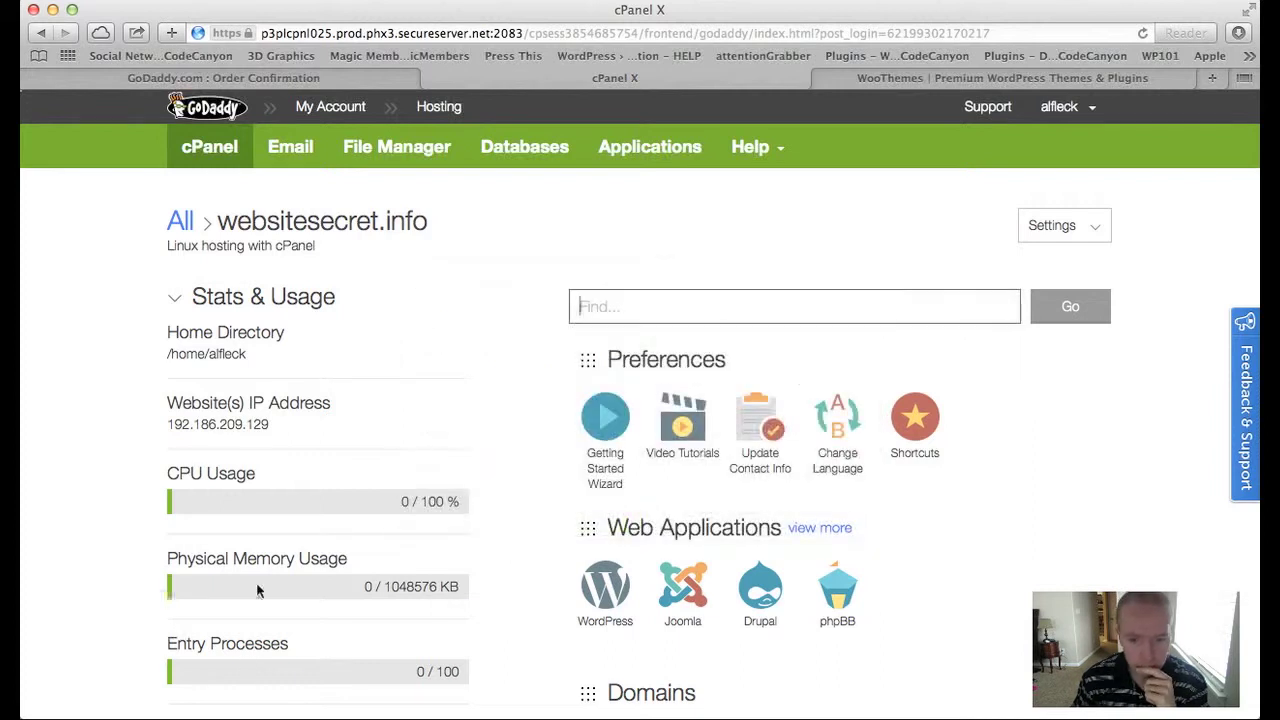
{"action": "left_click", "coordinate": [603, 597]}
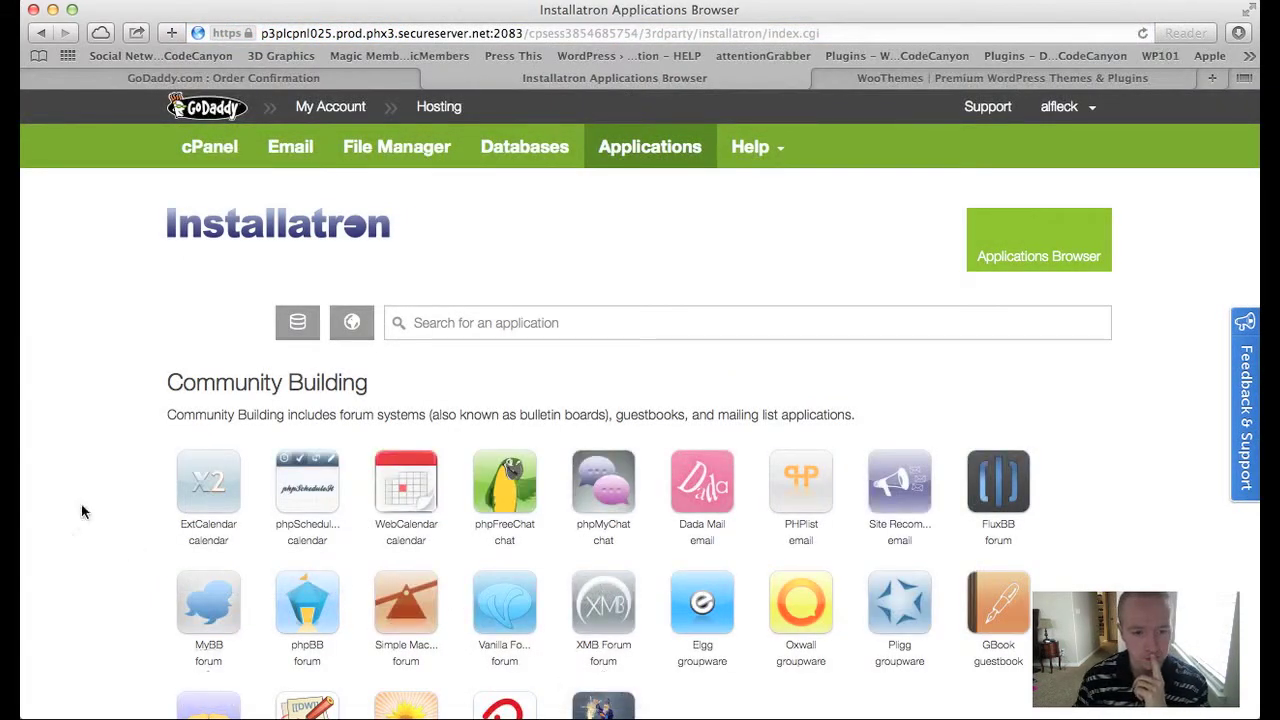
Select WordPress under Content Management in the Installatron applications browser and start installing it
{"action": "scroll", "coordinate": [82, 511], "scroll_direction": "down", "scroll_amount": 5}
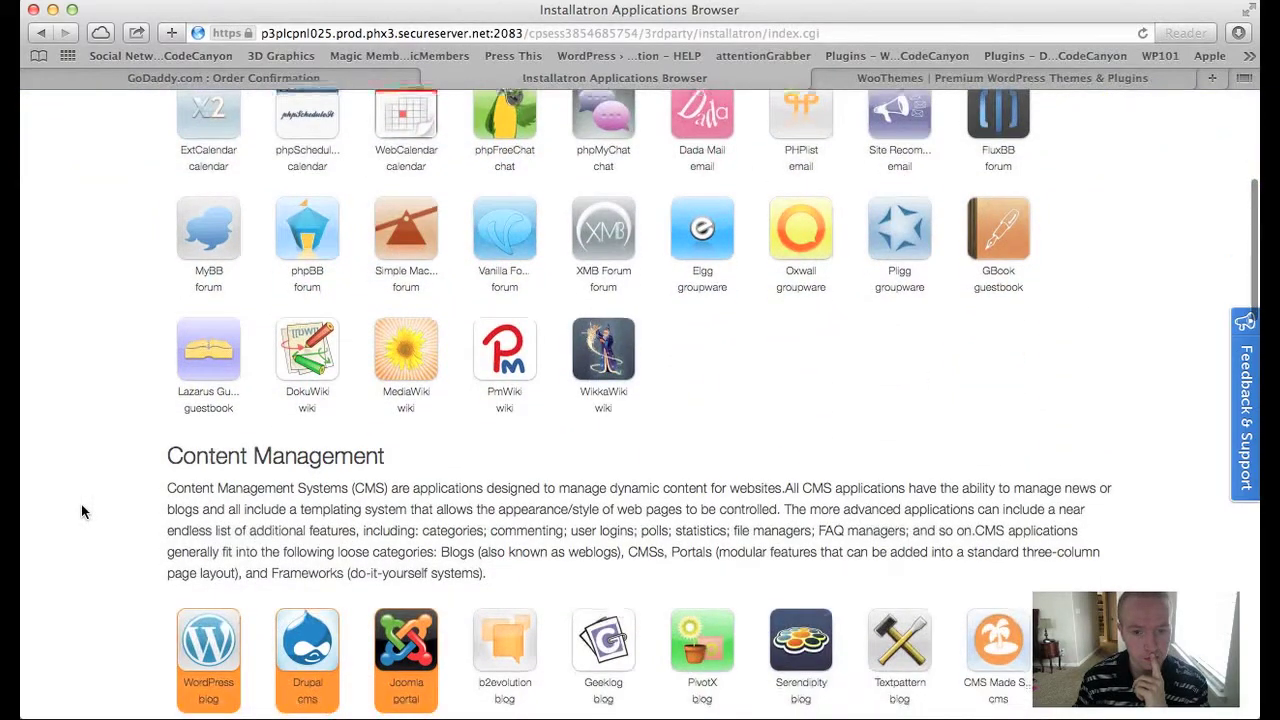
{"action": "scroll", "coordinate": [81, 511], "scroll_direction": "down", "scroll_amount": 3}
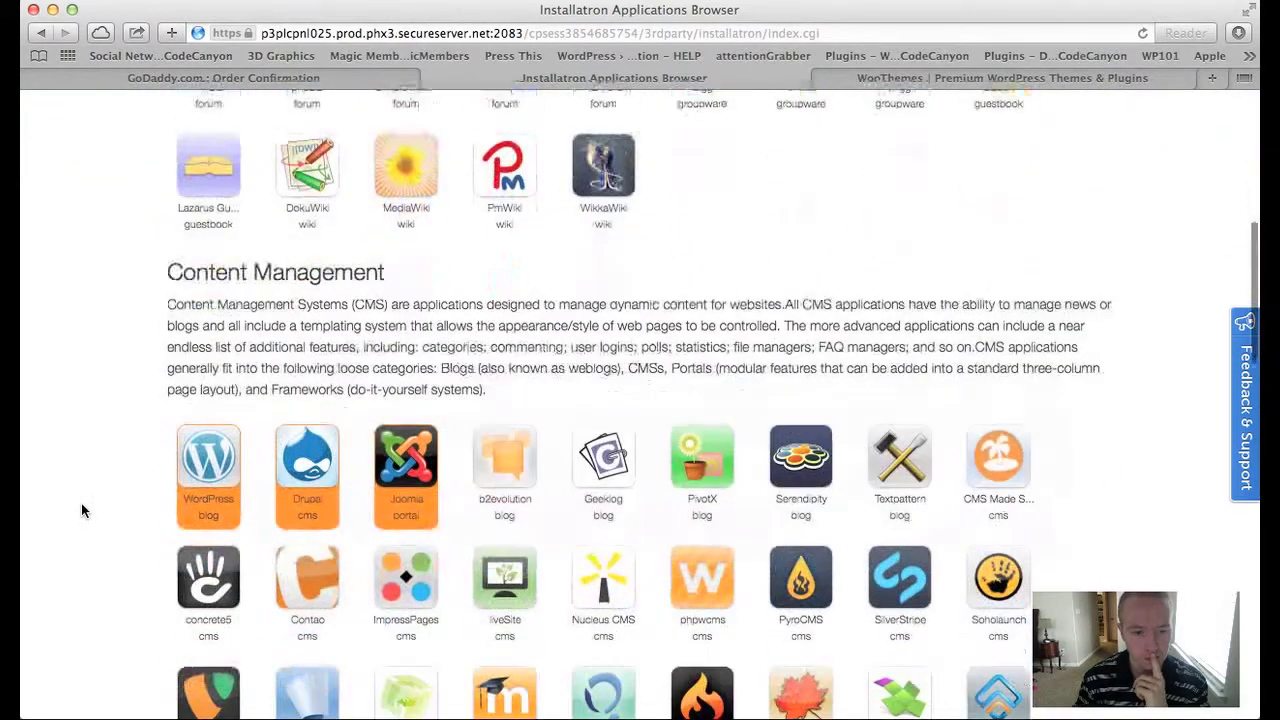
{"action": "left_click", "coordinate": [213, 460]}
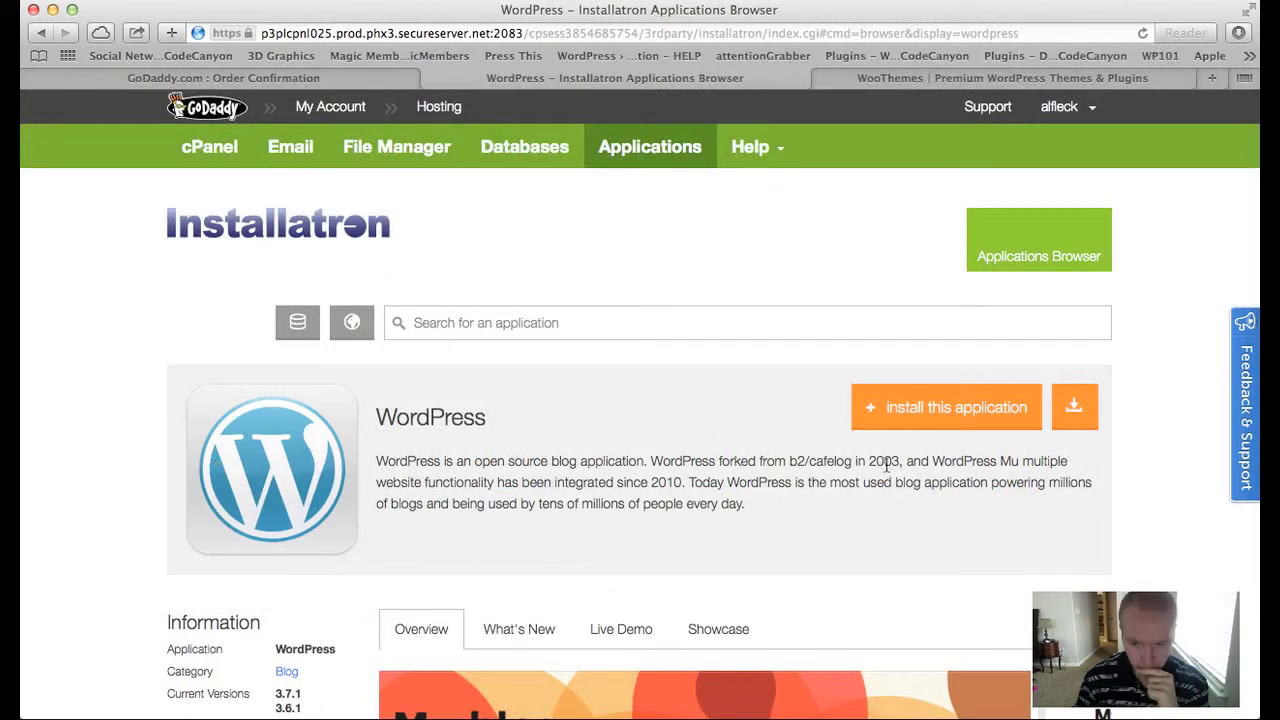
{"action": "left_click", "coordinate": [944, 420]}
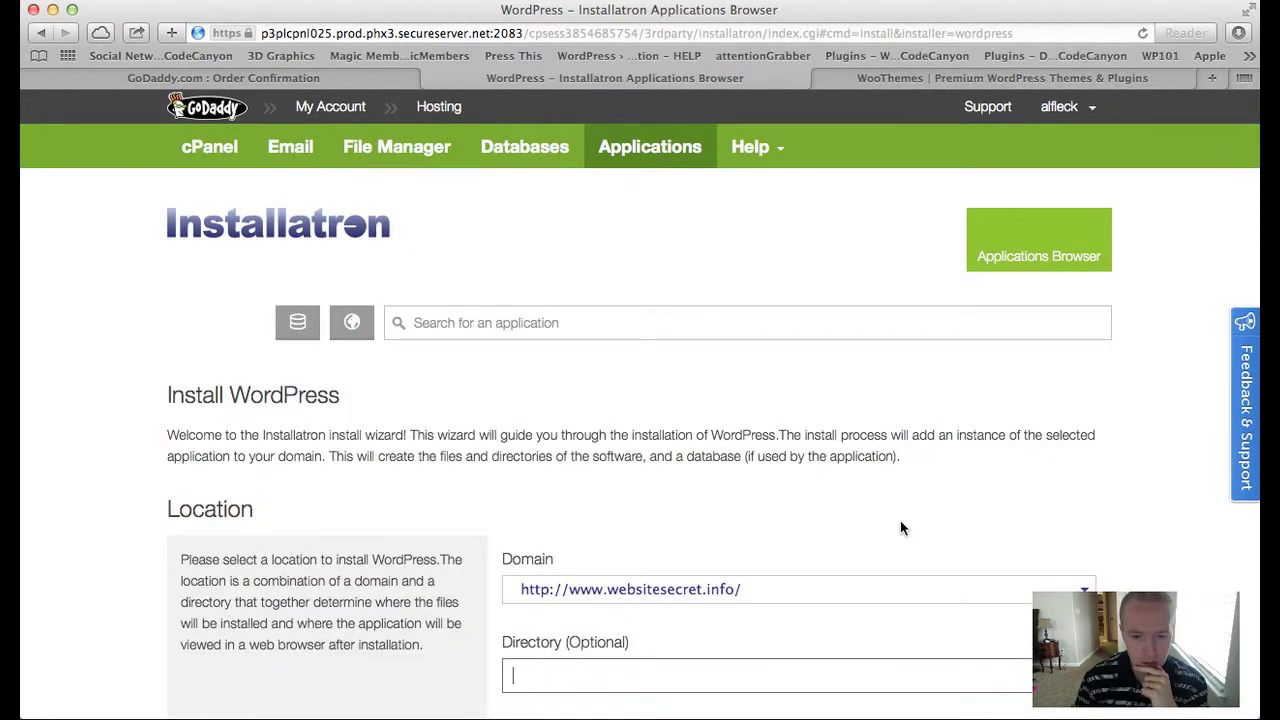
Review the WordPress install location, version, language, licence, automatic update and administrator settings
{"action": "scroll", "coordinate": [900, 520], "scroll_direction": "down", "scroll_amount": 4}
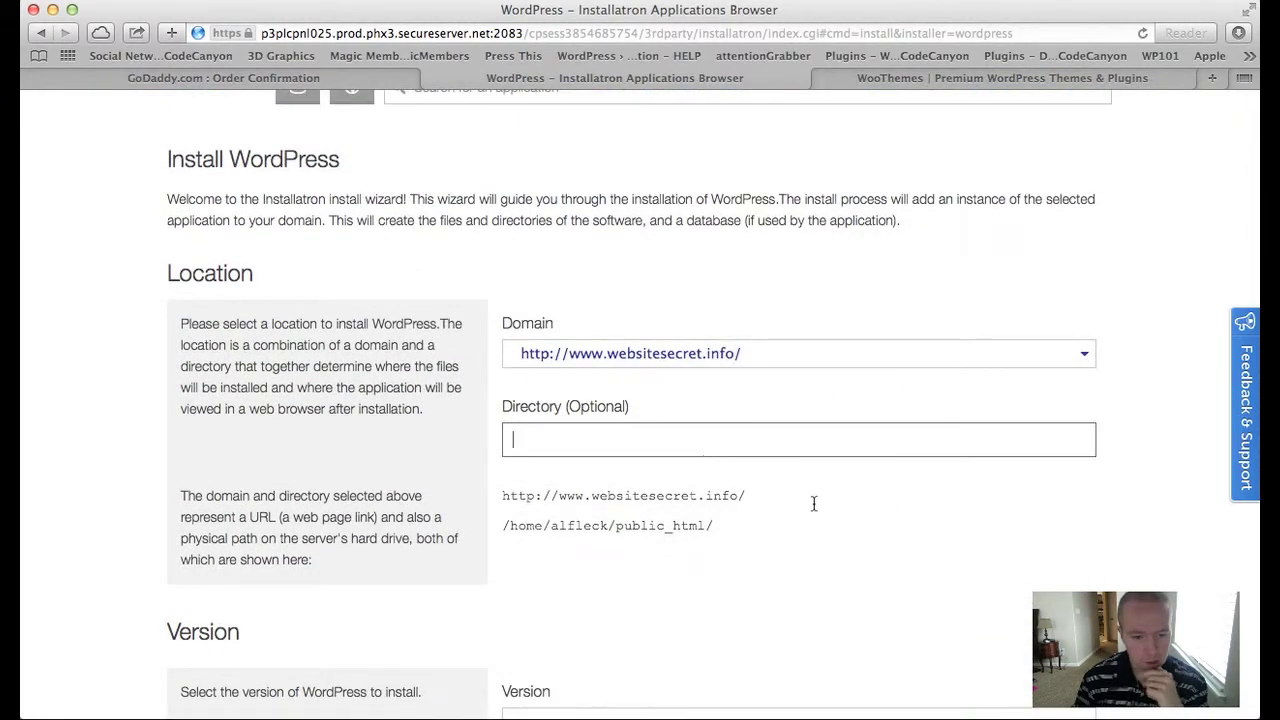
{"action": "scroll", "coordinate": [813, 506], "scroll_direction": "down", "scroll_amount": 2}
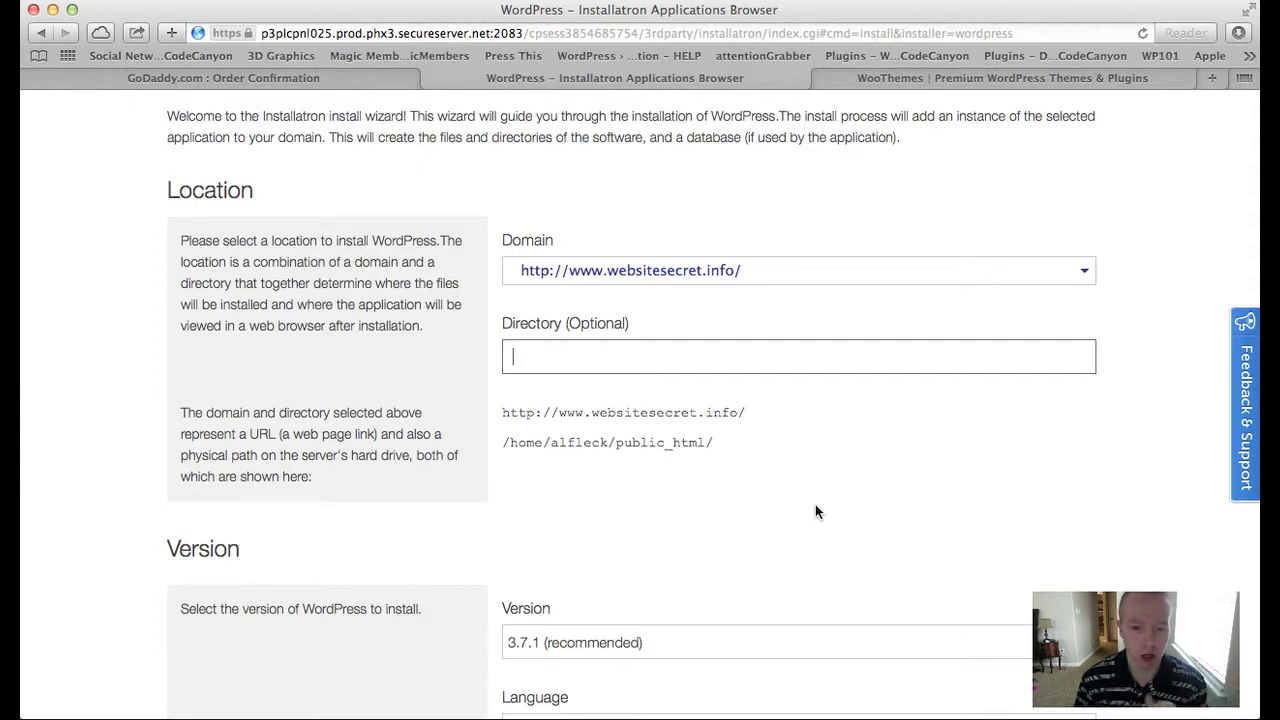
{"action": "scroll", "coordinate": [816, 511], "scroll_direction": "down", "scroll_amount": 6}
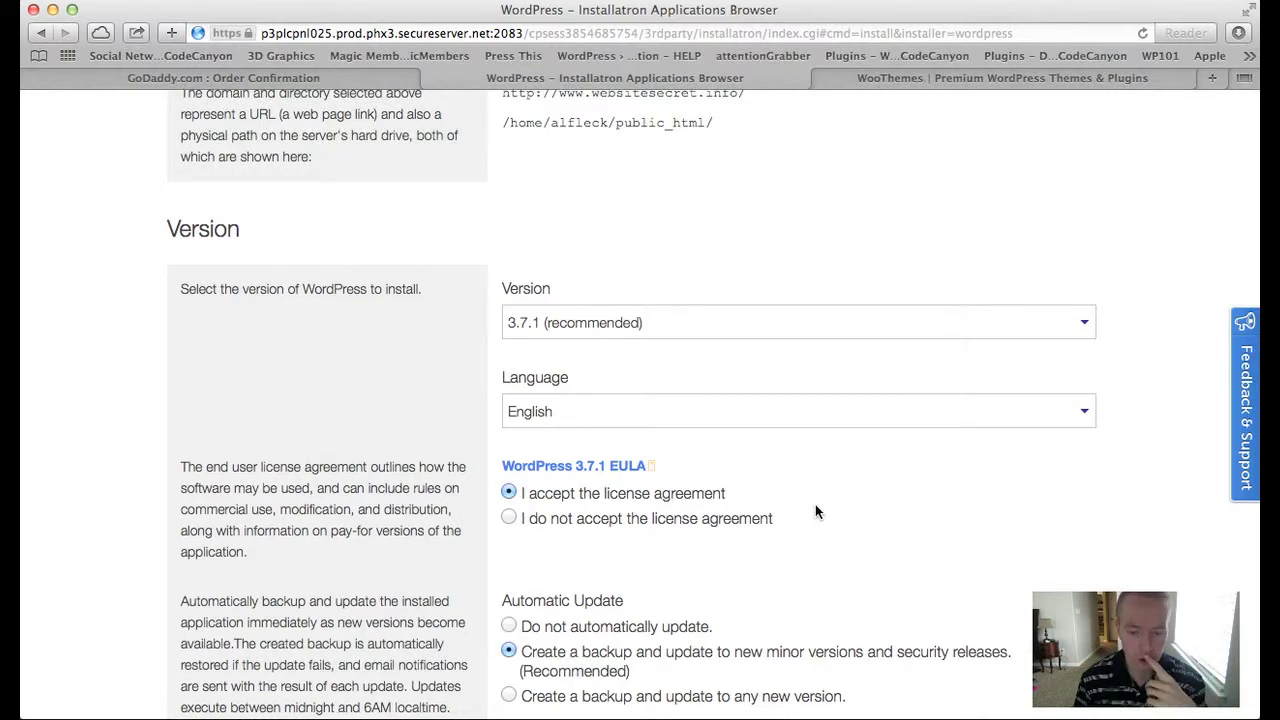
{"action": "scroll", "coordinate": [815, 510], "scroll_direction": "down", "scroll_amount": 3}
{"action": "scroll", "coordinate": [816, 512], "scroll_direction": "down", "scroll_amount": 3}
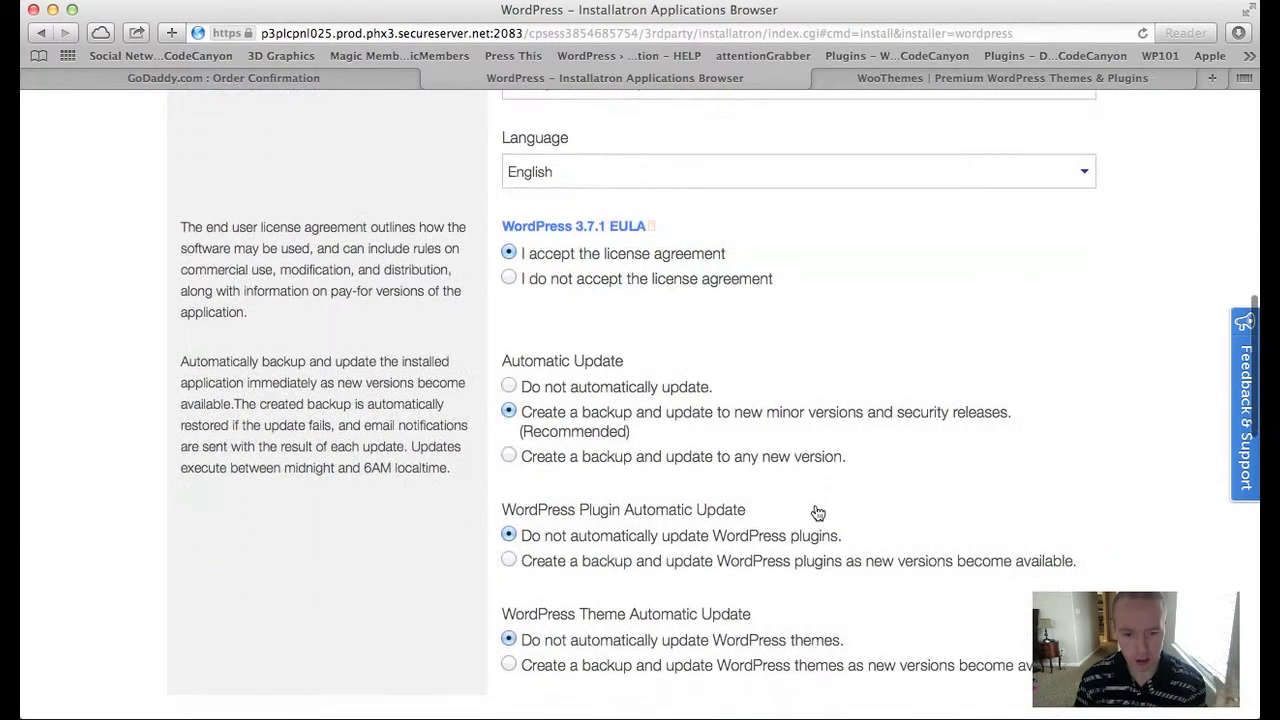
{"action": "scroll", "coordinate": [683, 470], "scroll_direction": "down", "scroll_amount": 6}
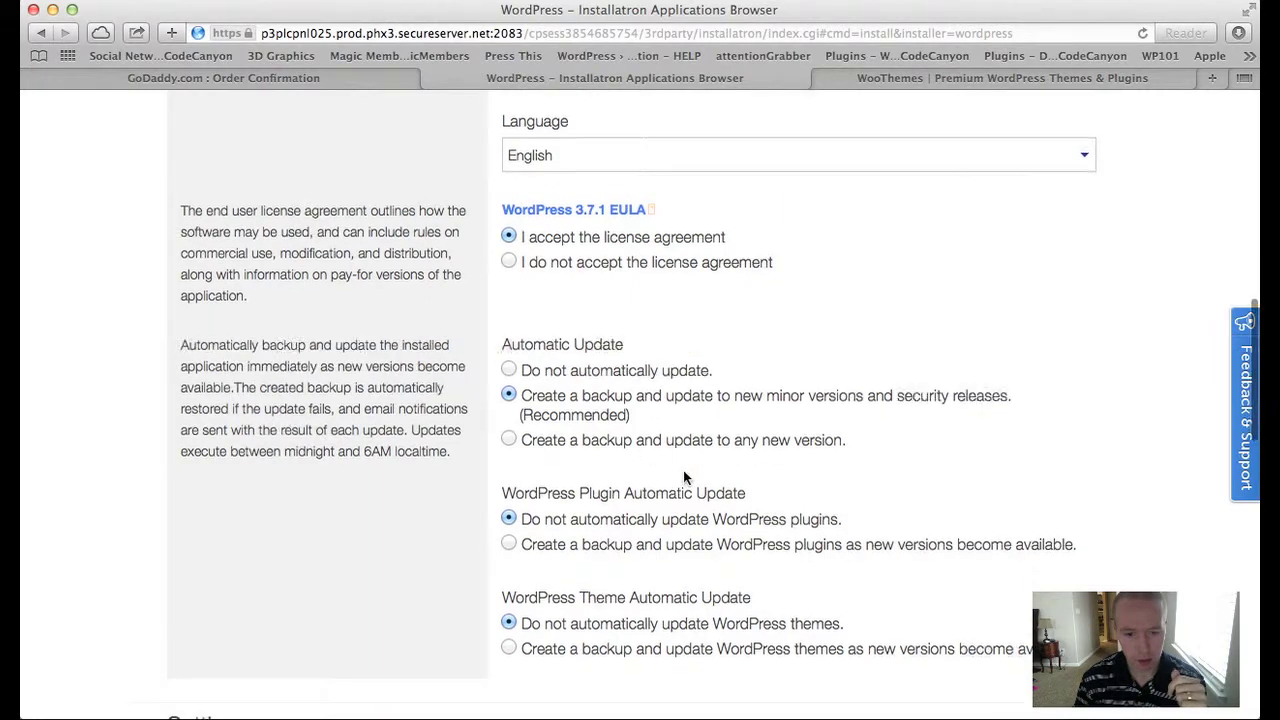
{"action": "scroll", "coordinate": [677, 493], "scroll_direction": "down", "scroll_amount": 5}
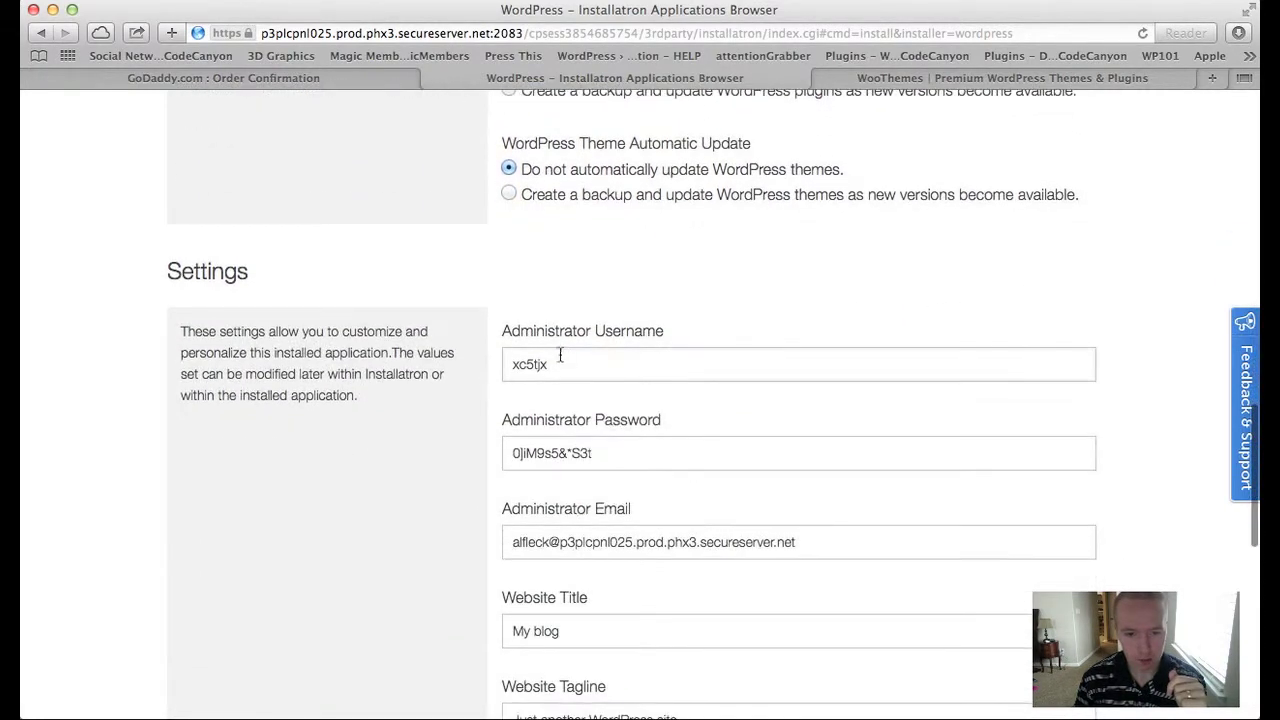
{"action": "scroll", "coordinate": [720, 414], "scroll_direction": "down", "scroll_amount": 2}
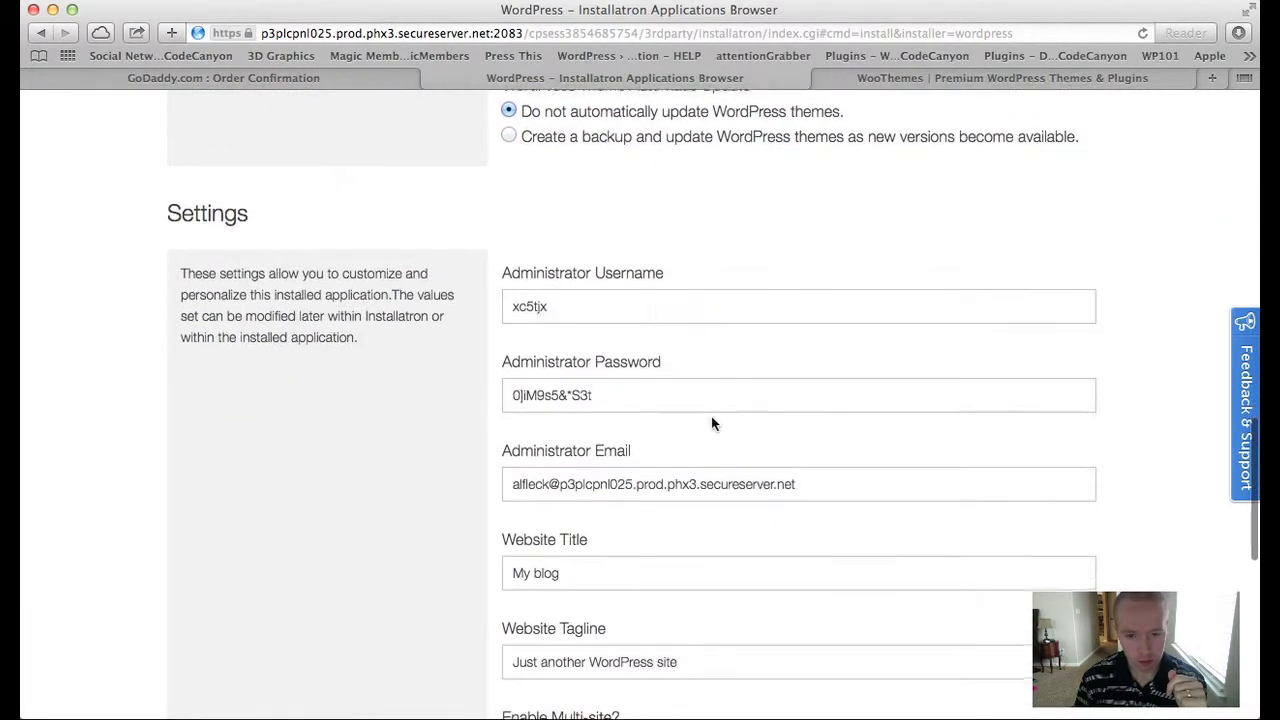
{"action": "left_click_drag", "start_coordinate": [623, 394], "coordinate": [498, 398]}
{"action": "scroll", "coordinate": [703, 440], "scroll_direction": "down", "scroll_amount": 12}
{"action": "scroll", "coordinate": [706, 440], "scroll_direction": "up", "scroll_amount": 4}
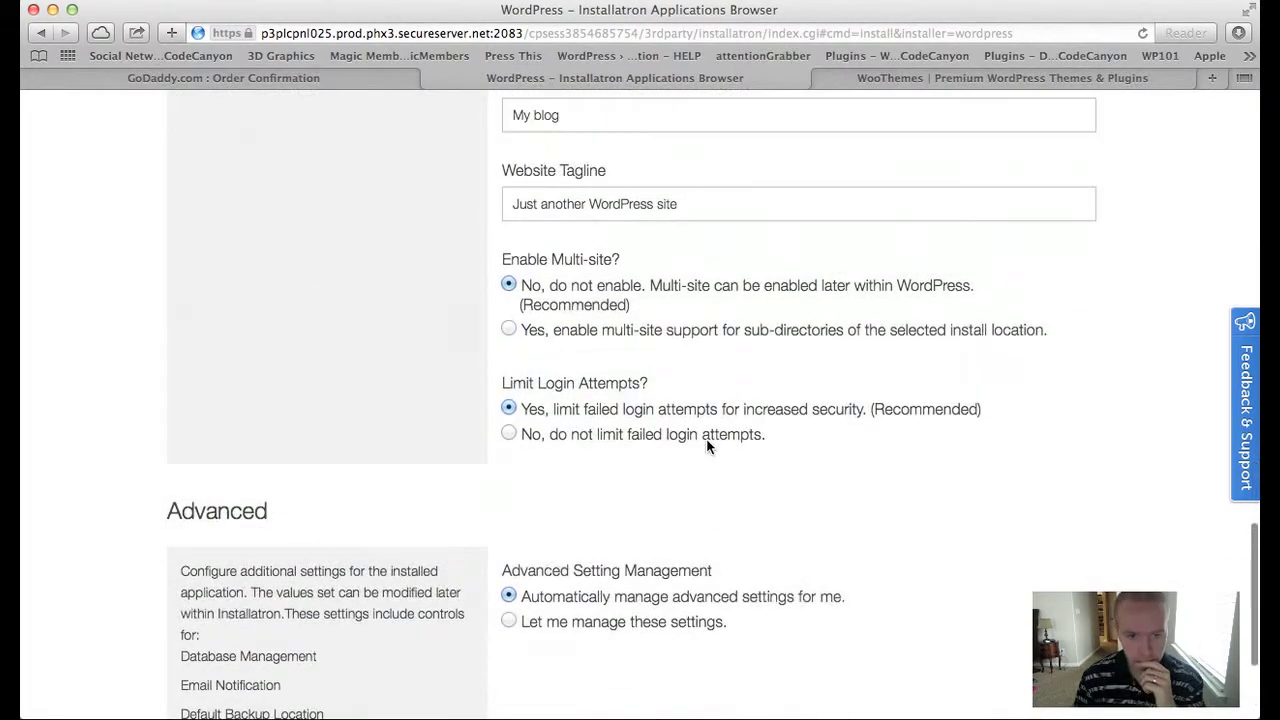
{"action": "scroll", "coordinate": [707, 446], "scroll_direction": "up", "scroll_amount": 2}
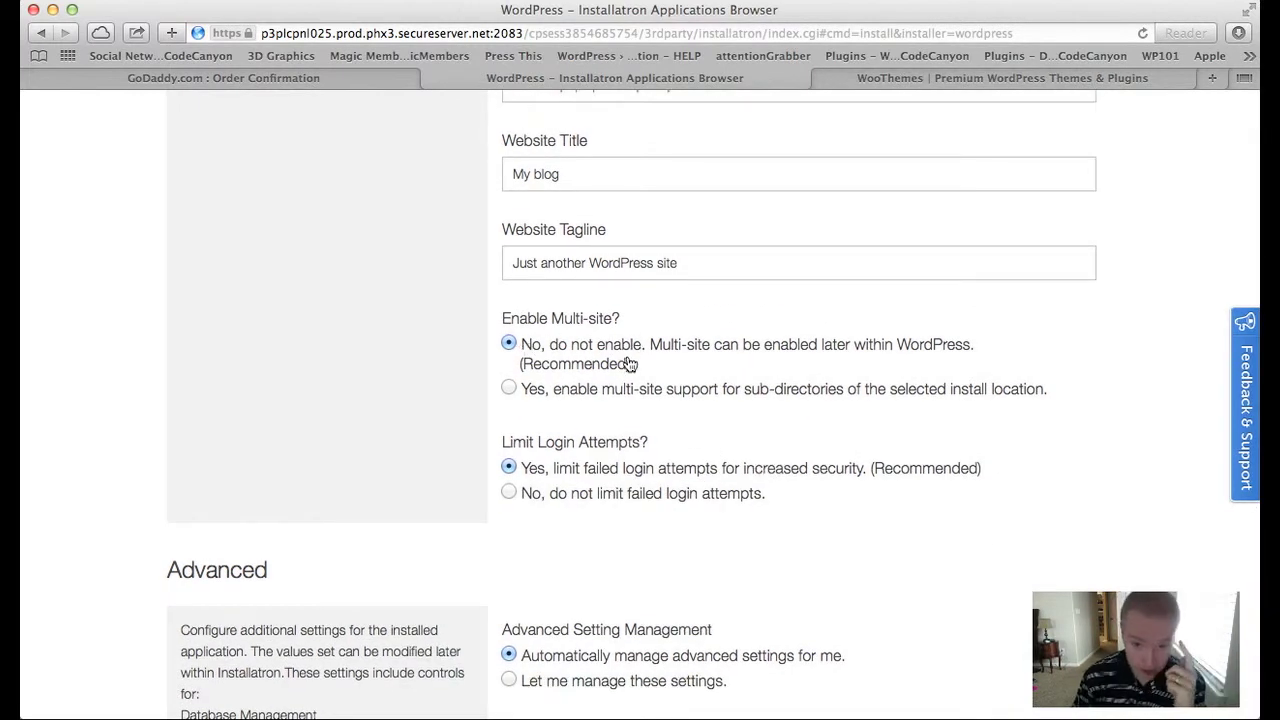
{"action": "scroll", "coordinate": [810, 492], "scroll_direction": "down", "scroll_amount": 5}
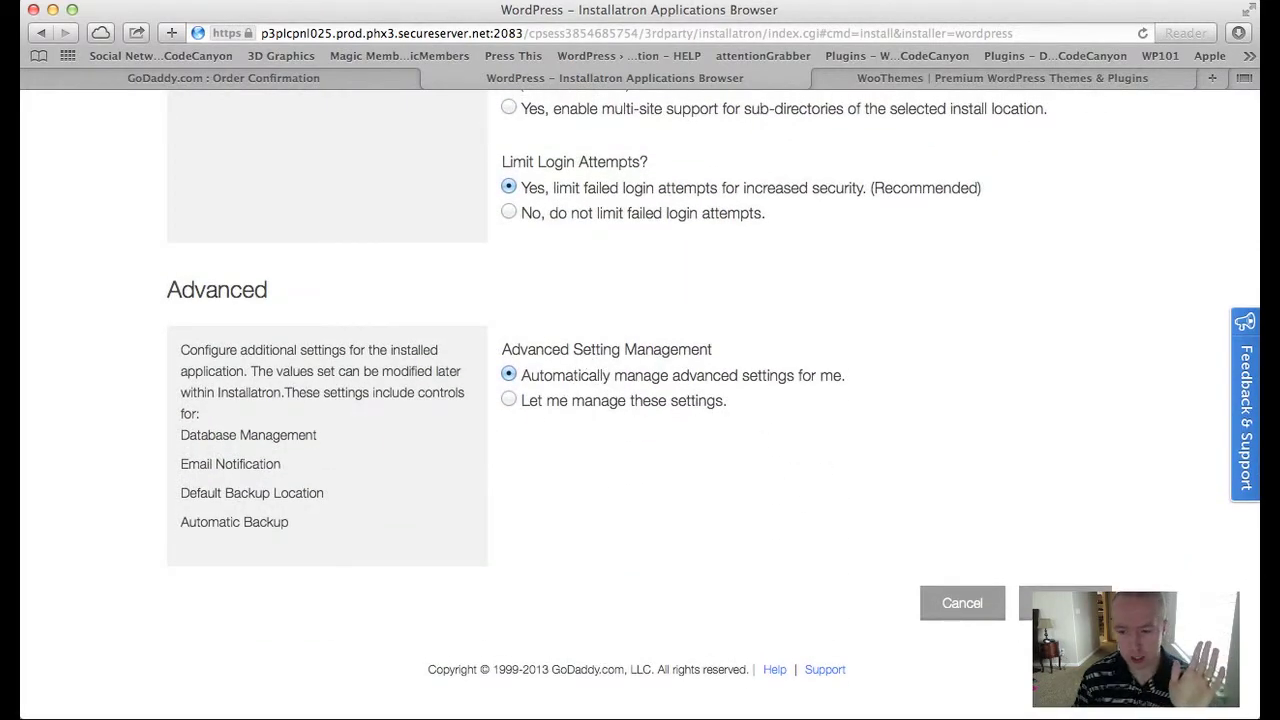
{"action": "left_click", "coordinate": [1066, 604]}
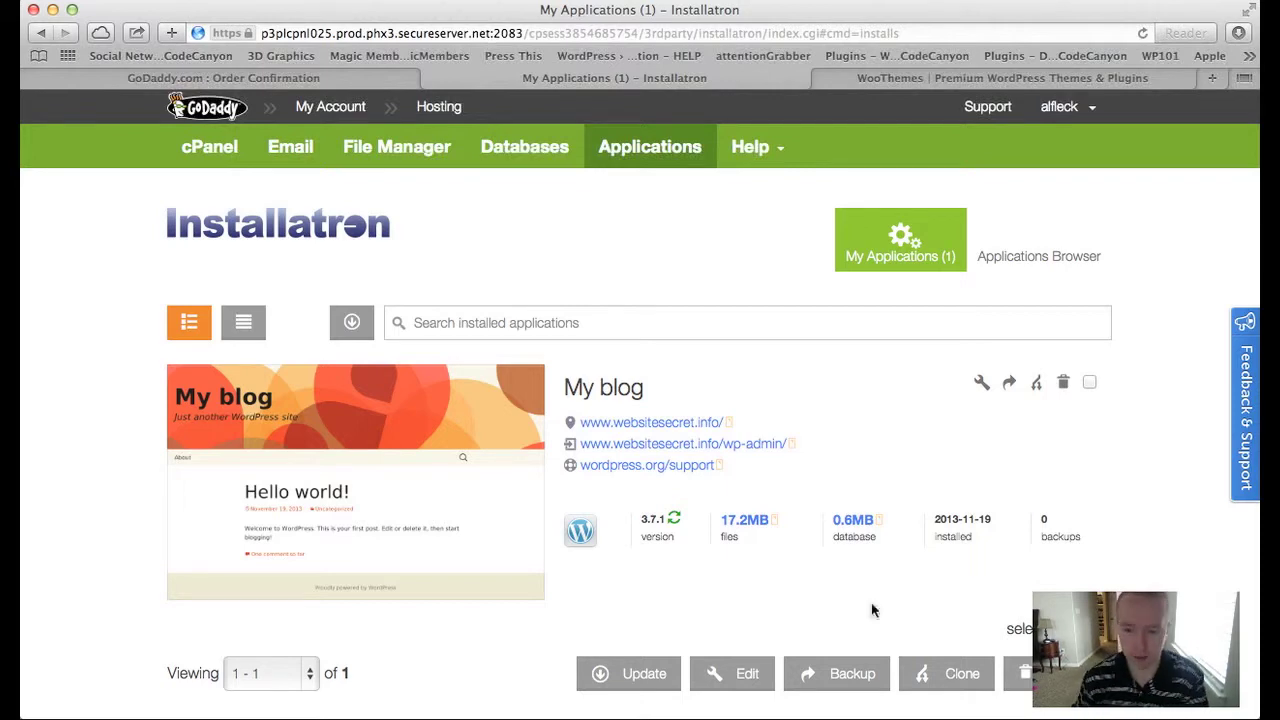
{"action": "scroll", "coordinate": [847, 610], "scroll_direction": "down", "scroll_amount": 2}
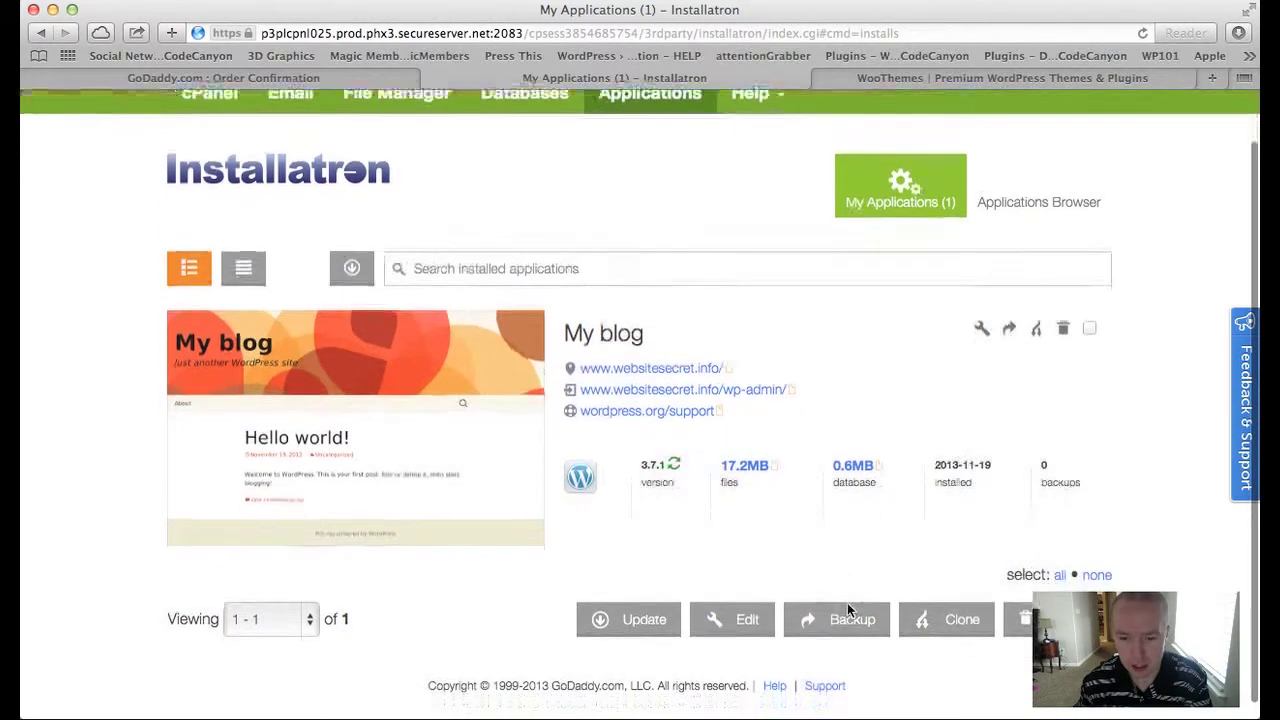
{"action": "left_click", "coordinate": [651, 369]}
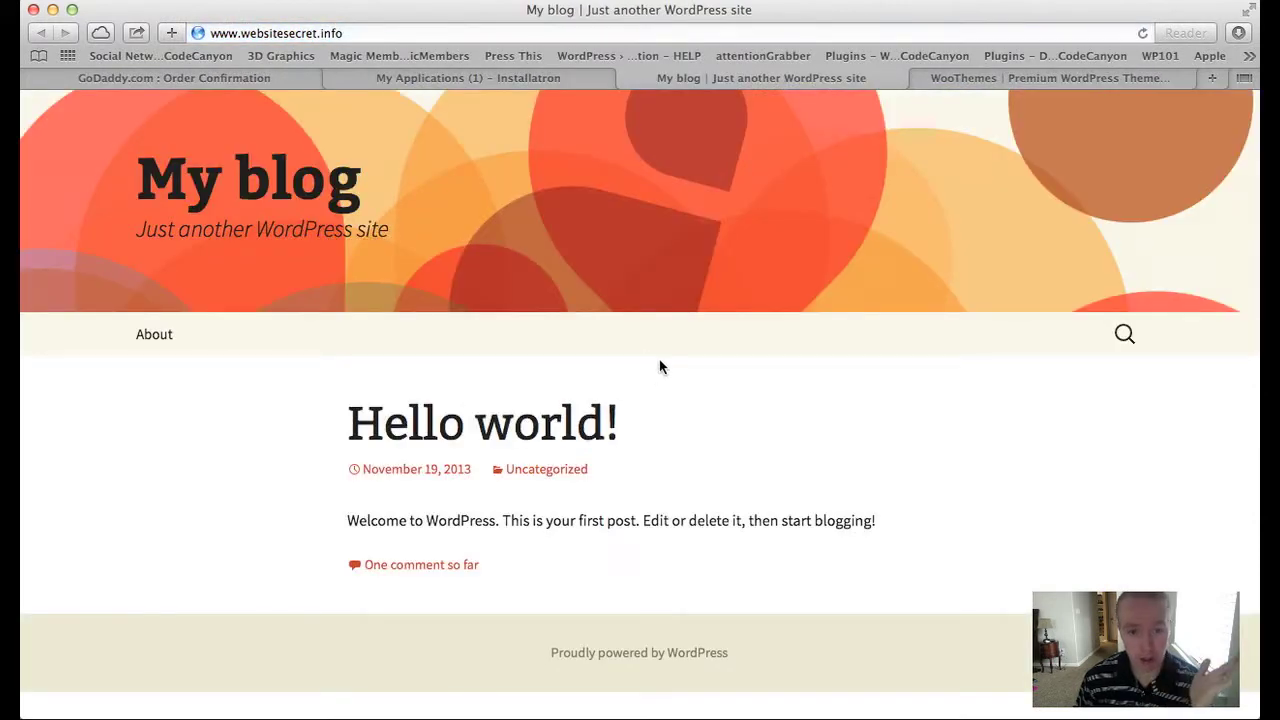
{"action": "left_click", "coordinate": [466, 78]}
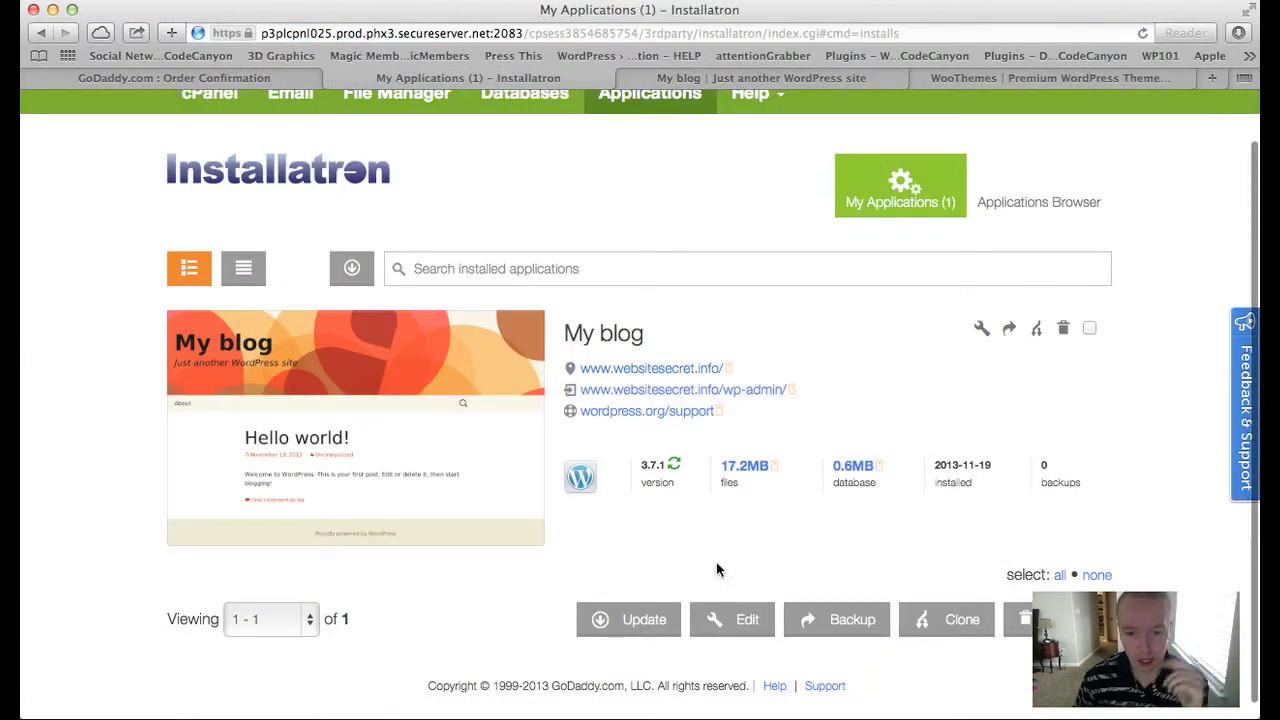
Open the site's wp-admin page, log in as admin with Remember Me enabled, and dismiss the new toolbar feature notice
{"action": "left_click", "coordinate": [686, 390]}
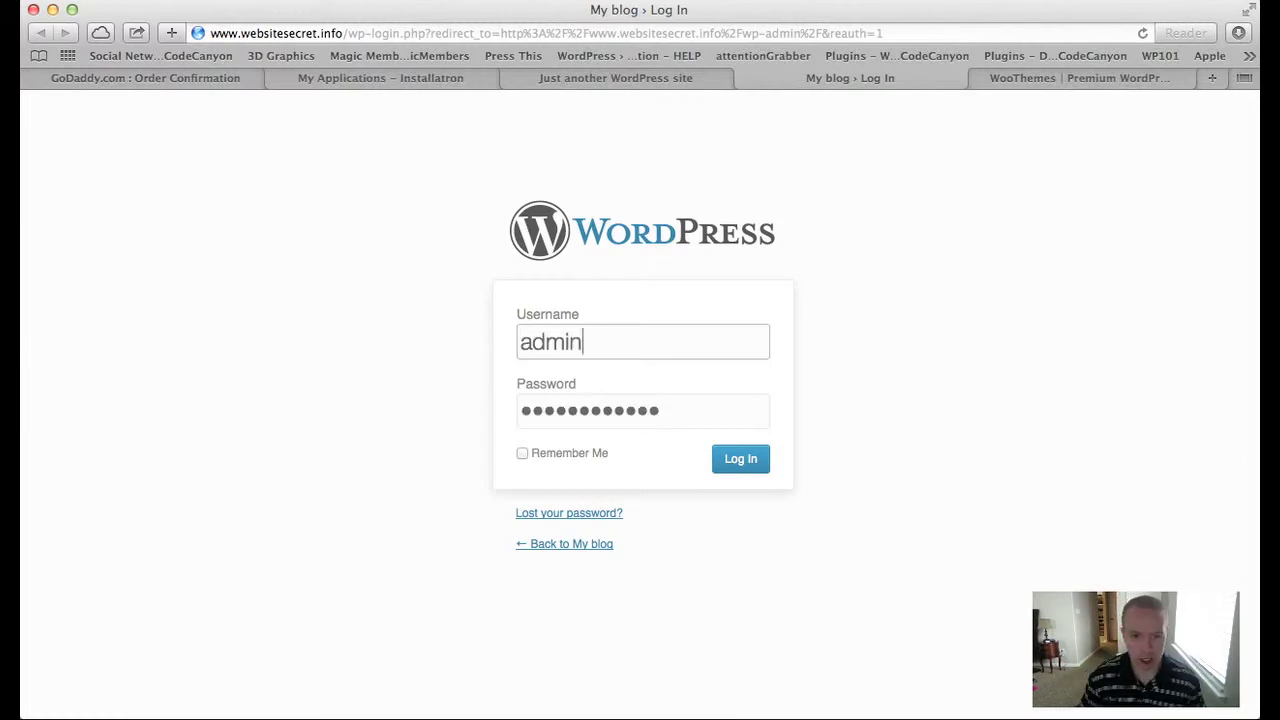
{"action": "left_click", "coordinate": [521, 455]}
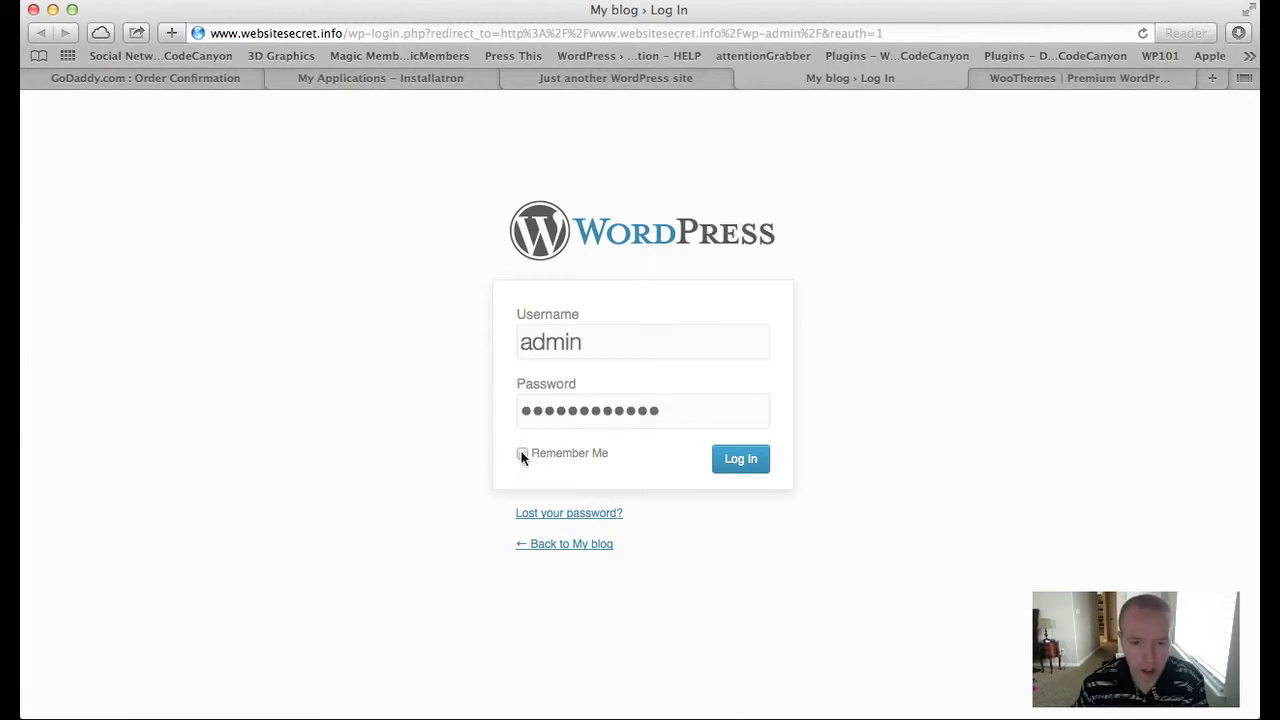
{"action": "left_click", "coordinate": [741, 464]}
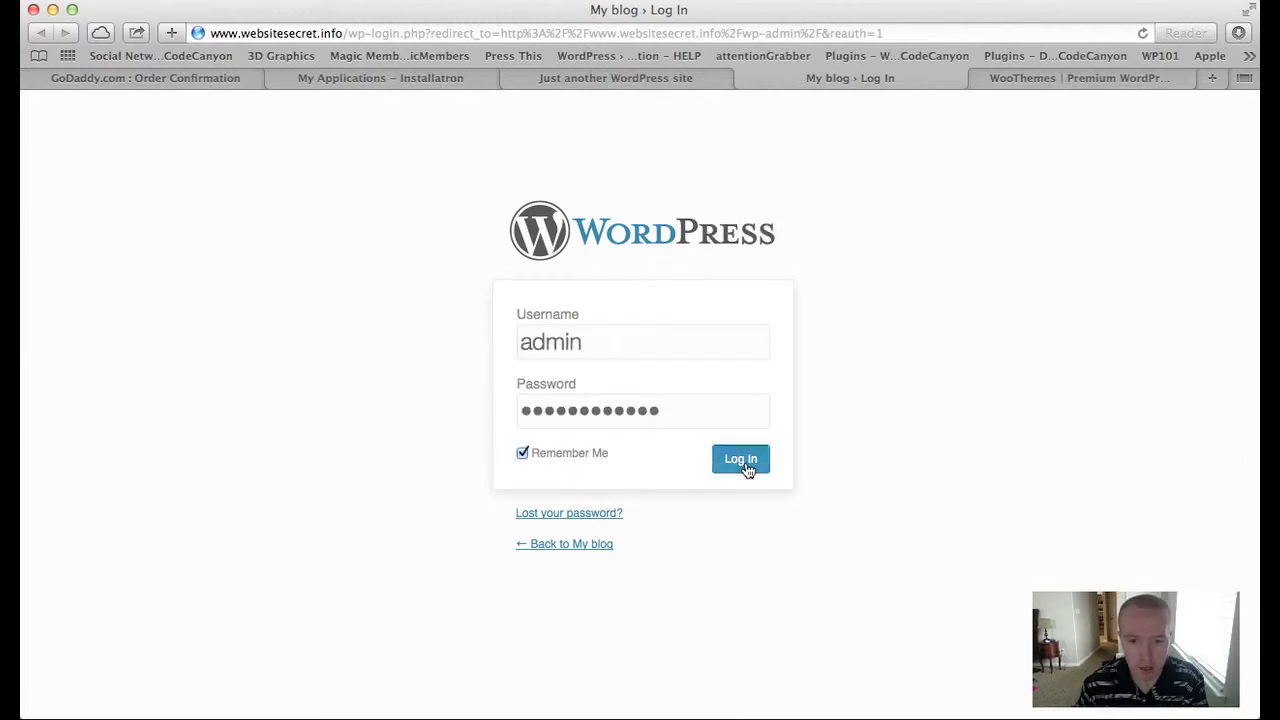
{"action": "left_click", "coordinate": [815, 188]}
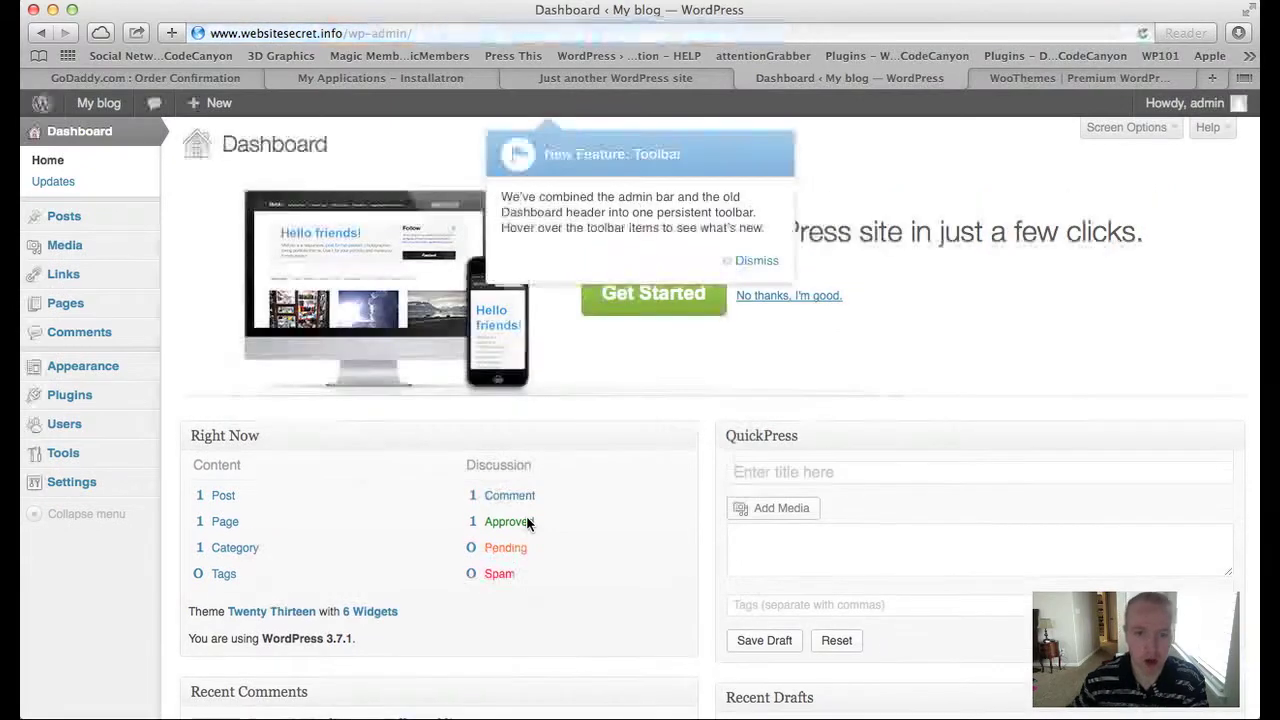
{"action": "left_click", "coordinate": [756, 261]}
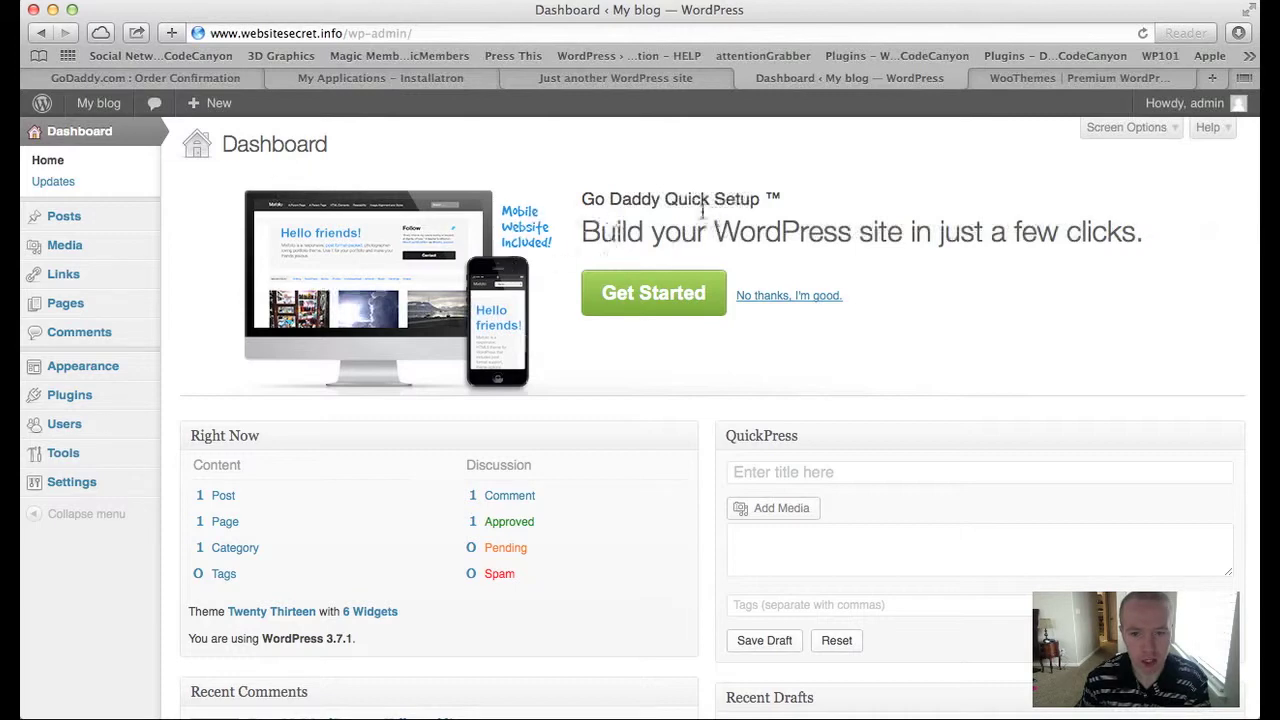
Start Go Daddy Quick Setup and choose the Company / Organization Website site type
{"action": "left_click", "coordinate": [634, 300]}
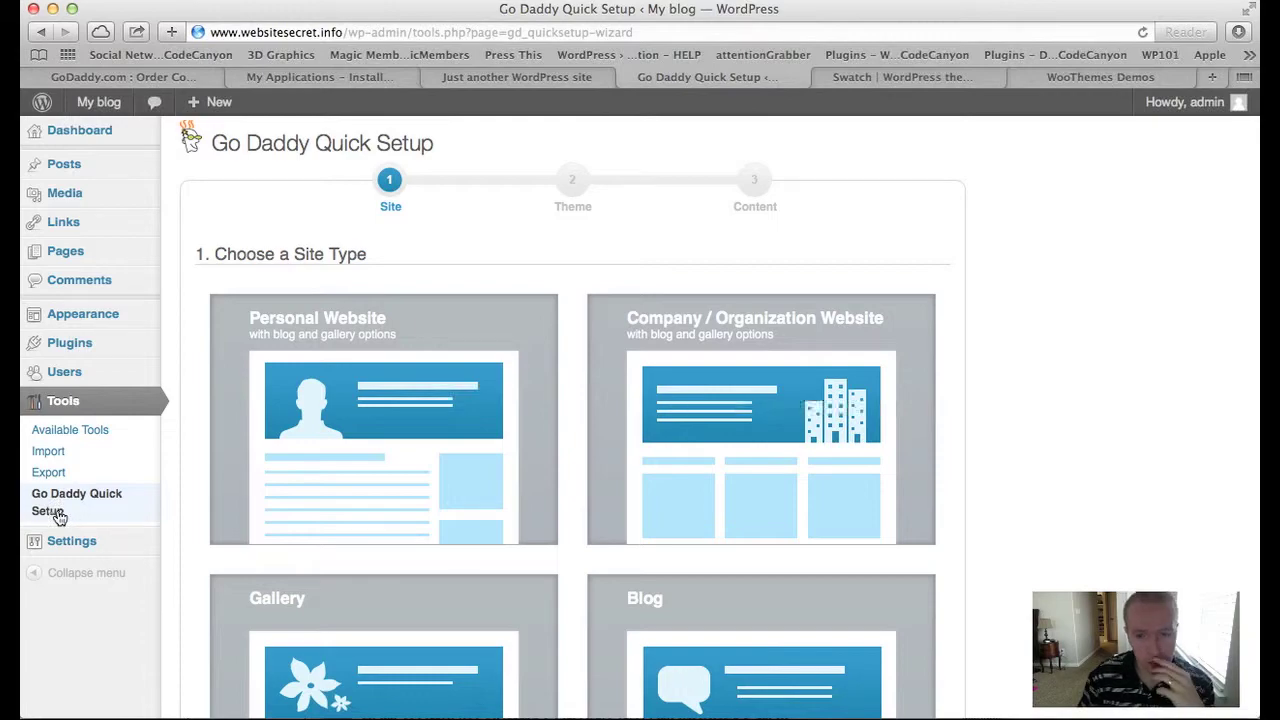
{"action": "scroll", "coordinate": [903, 480], "scroll_direction": "down", "scroll_amount": 3}
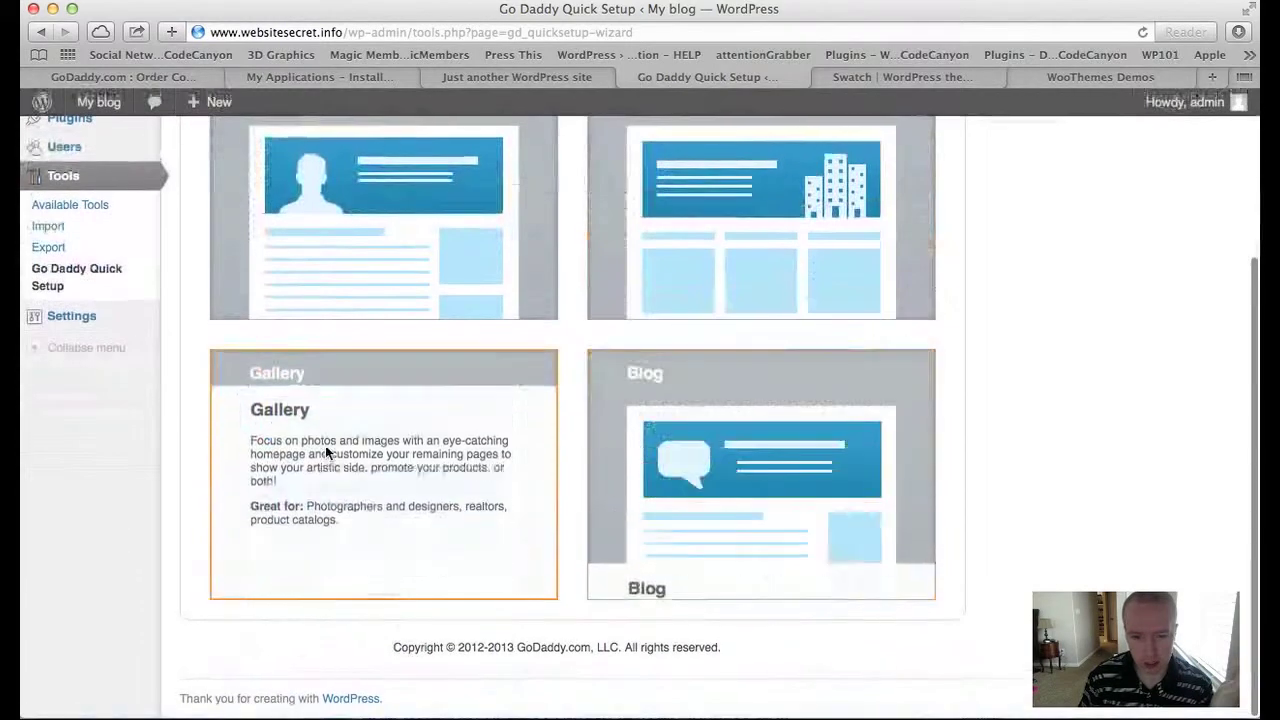
{"action": "scroll", "coordinate": [873, 423], "scroll_direction": "up", "scroll_amount": 1}
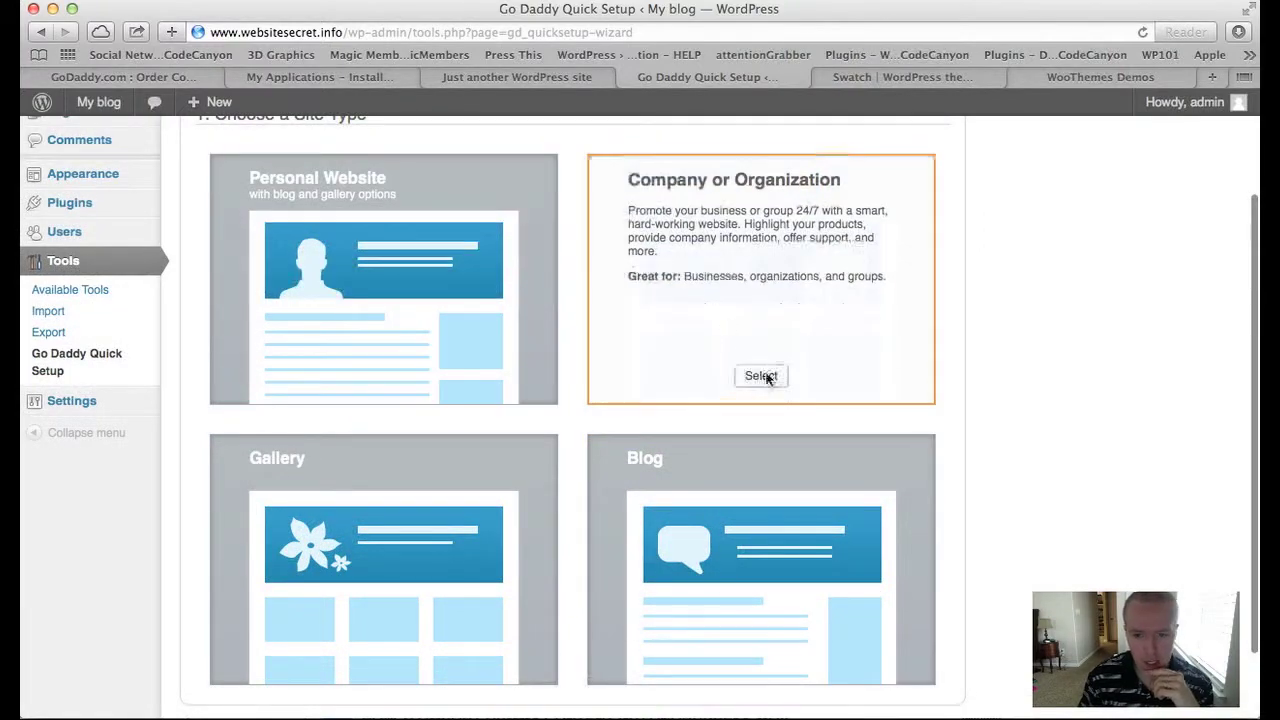
{"action": "left_click", "coordinate": [760, 376]}
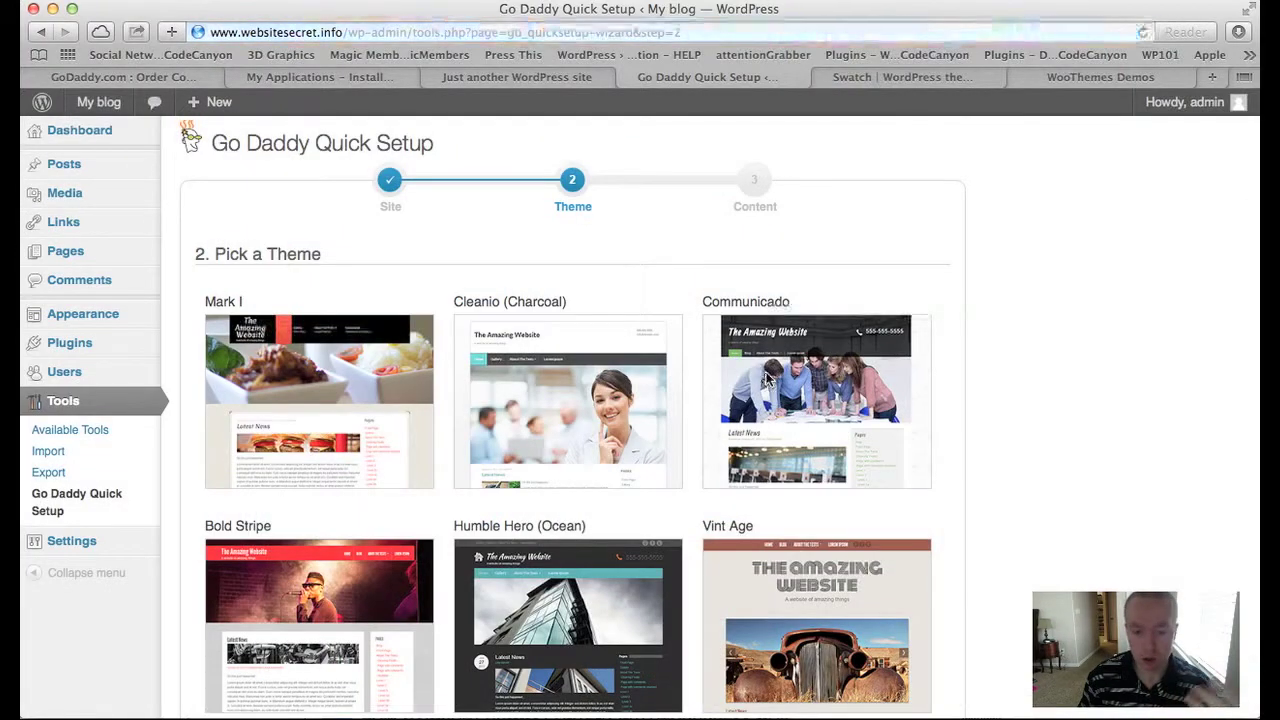
Browse the Quick Setup themes, preview Humble Hero, and select the Vint Age theme
{"action": "scroll", "coordinate": [1092, 418], "scroll_direction": "down", "scroll_amount": 10}
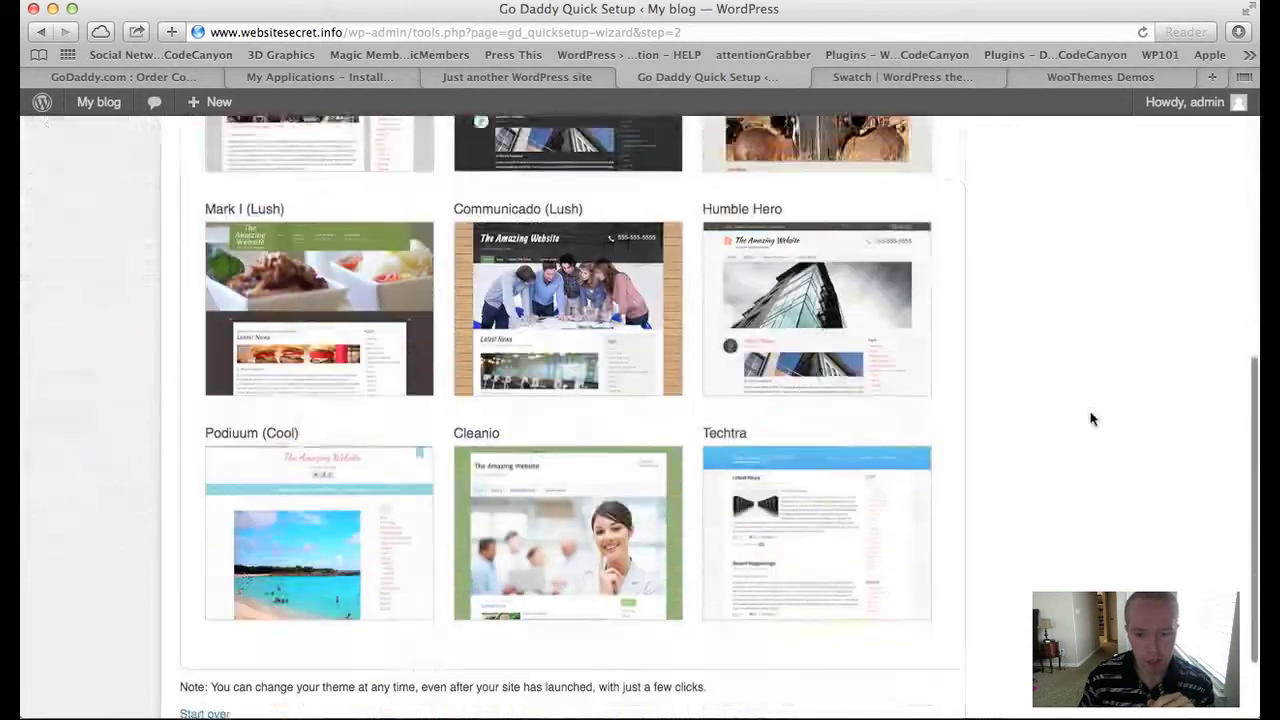
{"action": "scroll", "coordinate": [1092, 418], "scroll_direction": "up", "scroll_amount": 2}
{"action": "scroll", "coordinate": [1090, 418], "scroll_direction": "up", "scroll_amount": 3}
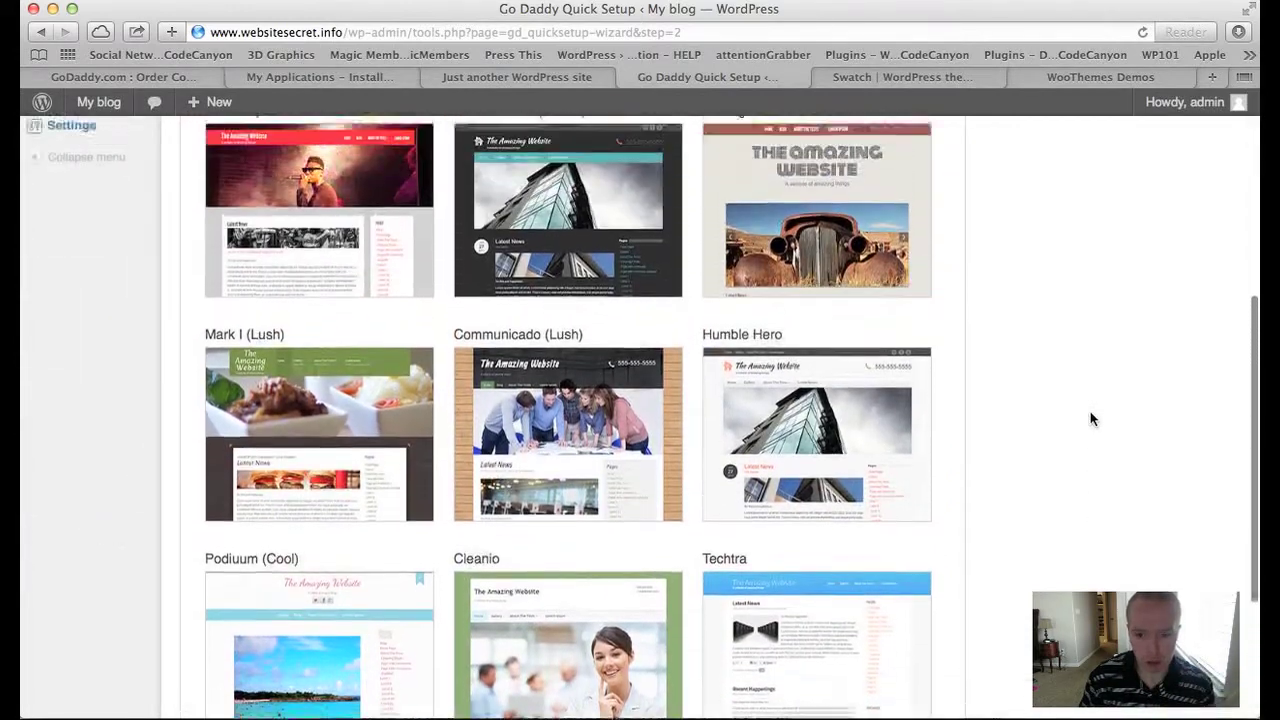
{"action": "left_click", "coordinate": [785, 527]}
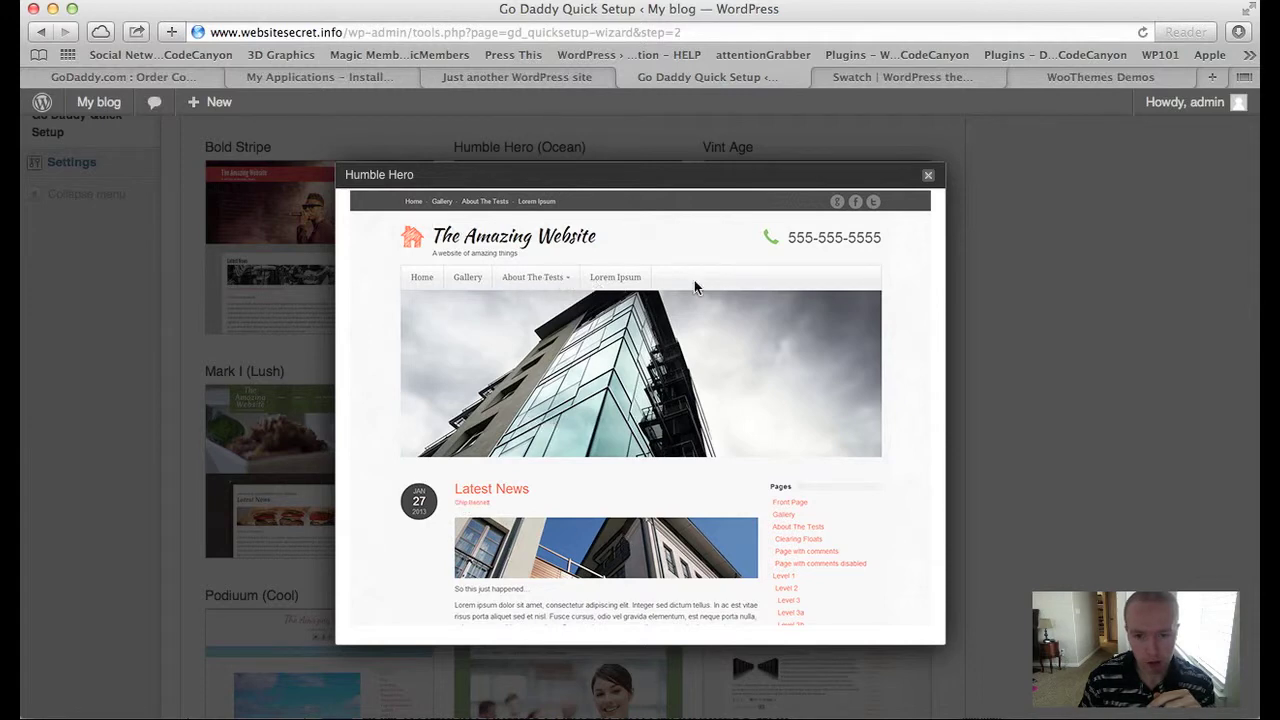
{"action": "left_click", "coordinate": [928, 177]}
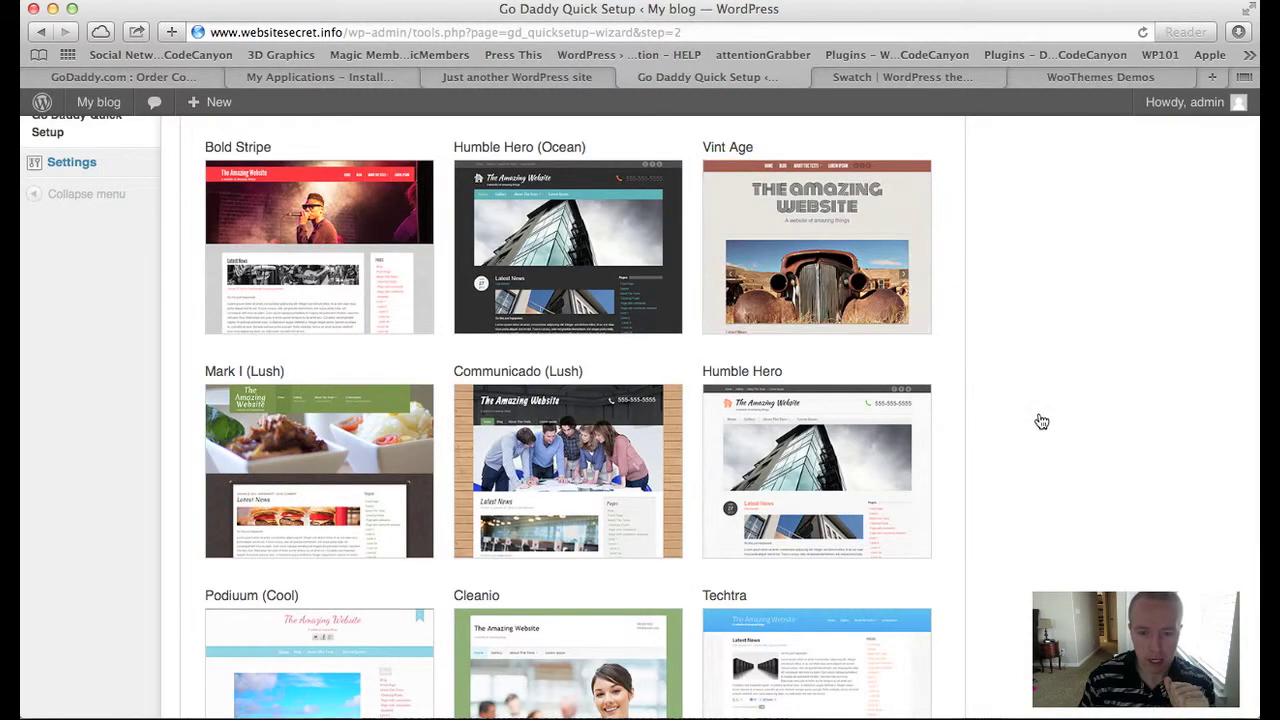
{"action": "mouse_move", "coordinate": [826, 283]}
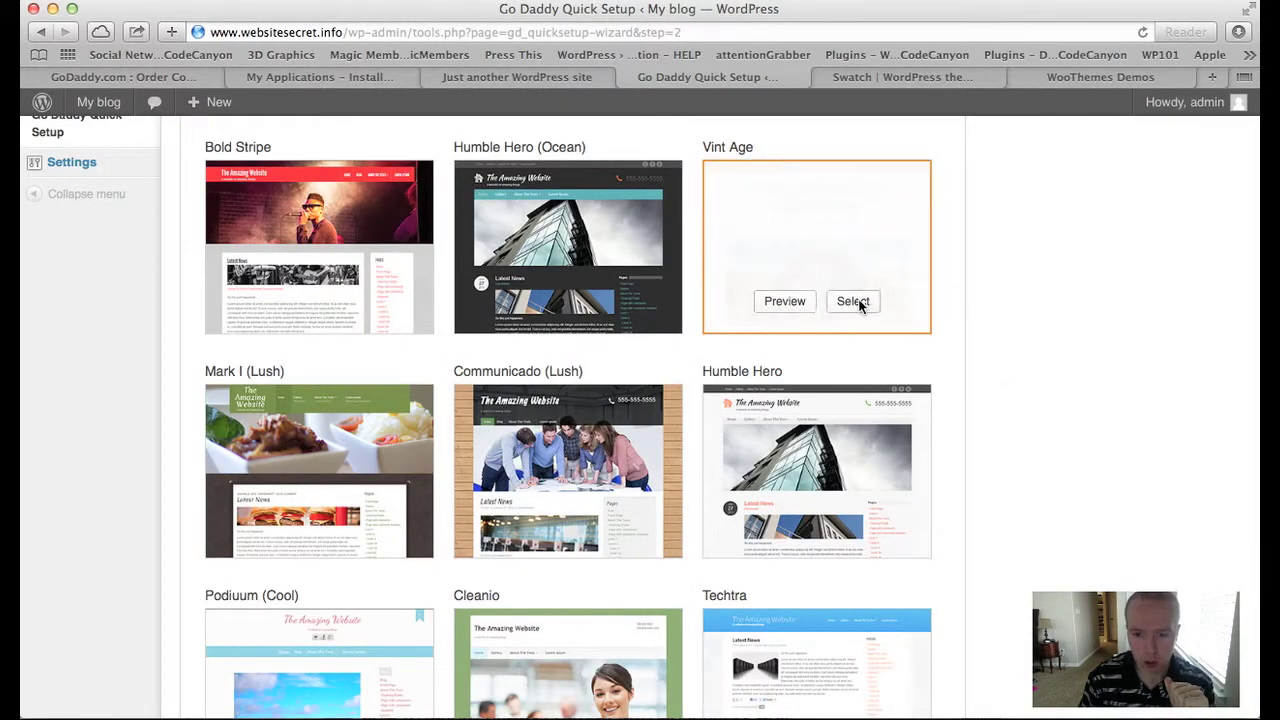
{"action": "left_click", "coordinate": [853, 302]}
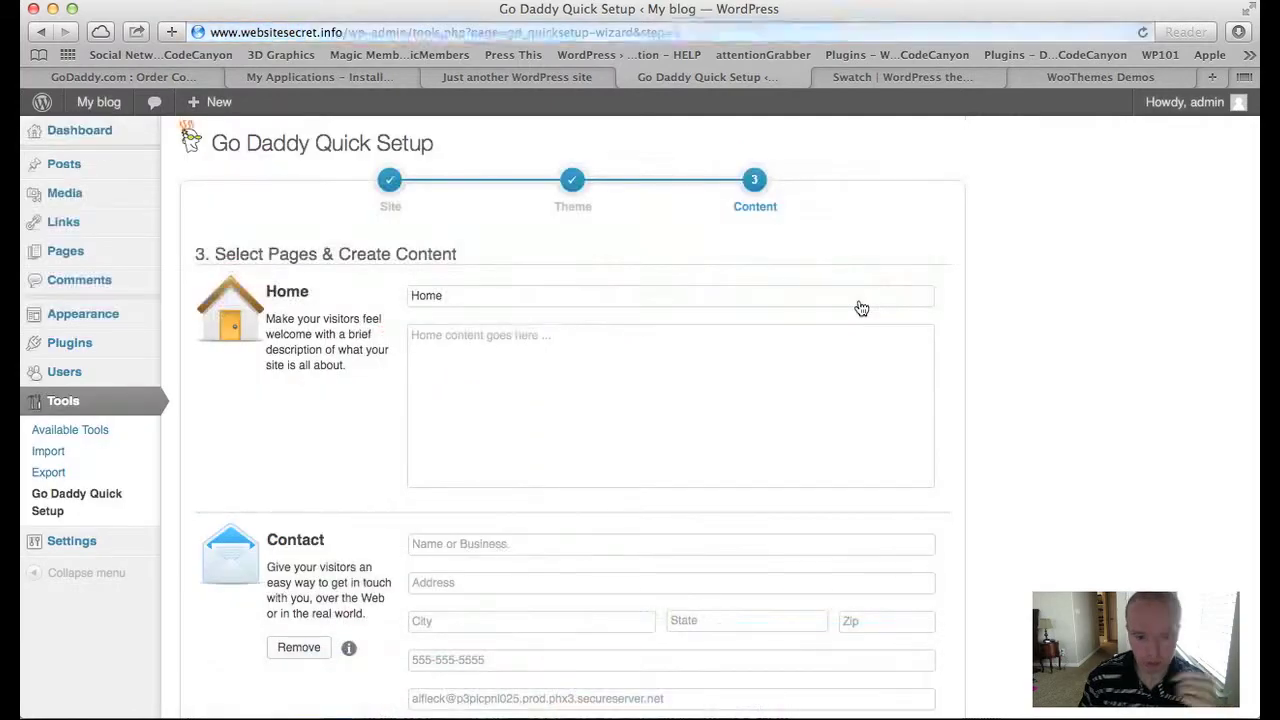
Publish the website with the default page content, social and plug-in settings, acknowledging that the database will be overwritten
{"action": "scroll", "coordinate": [577, 343], "scroll_direction": "down", "scroll_amount": 15}
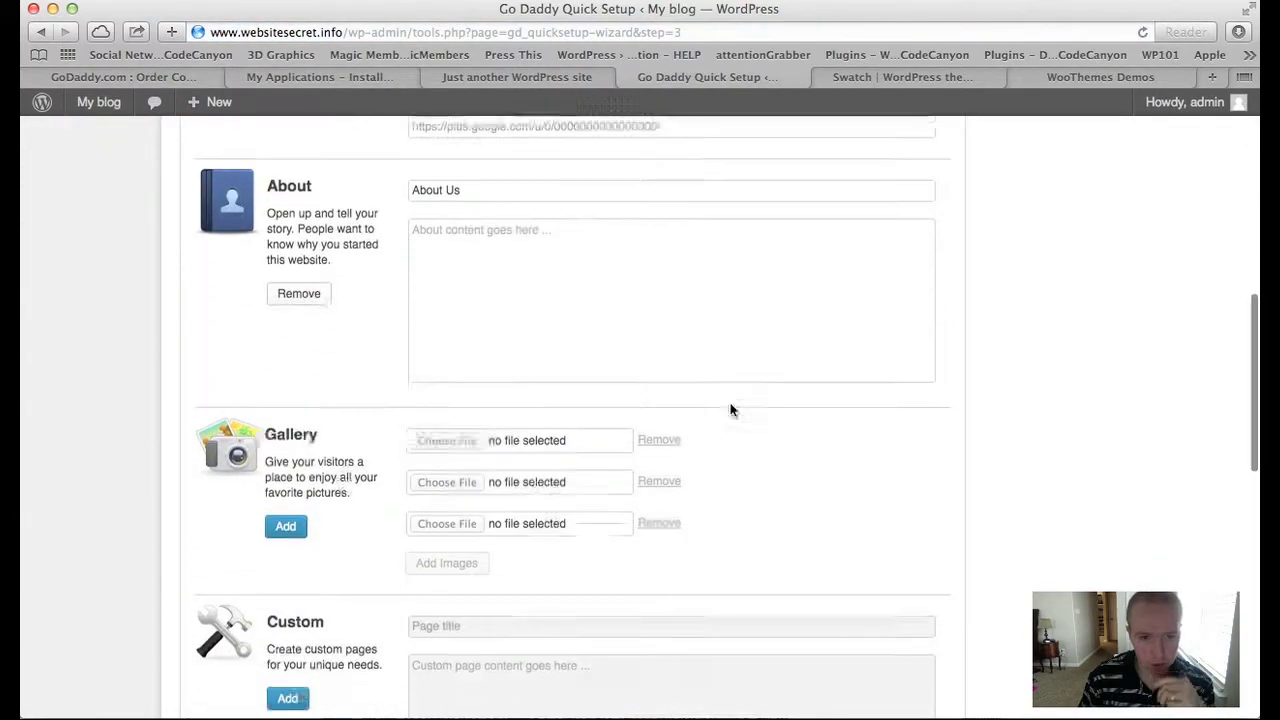
{"action": "scroll", "coordinate": [575, 312], "scroll_direction": "down", "scroll_amount": 2}
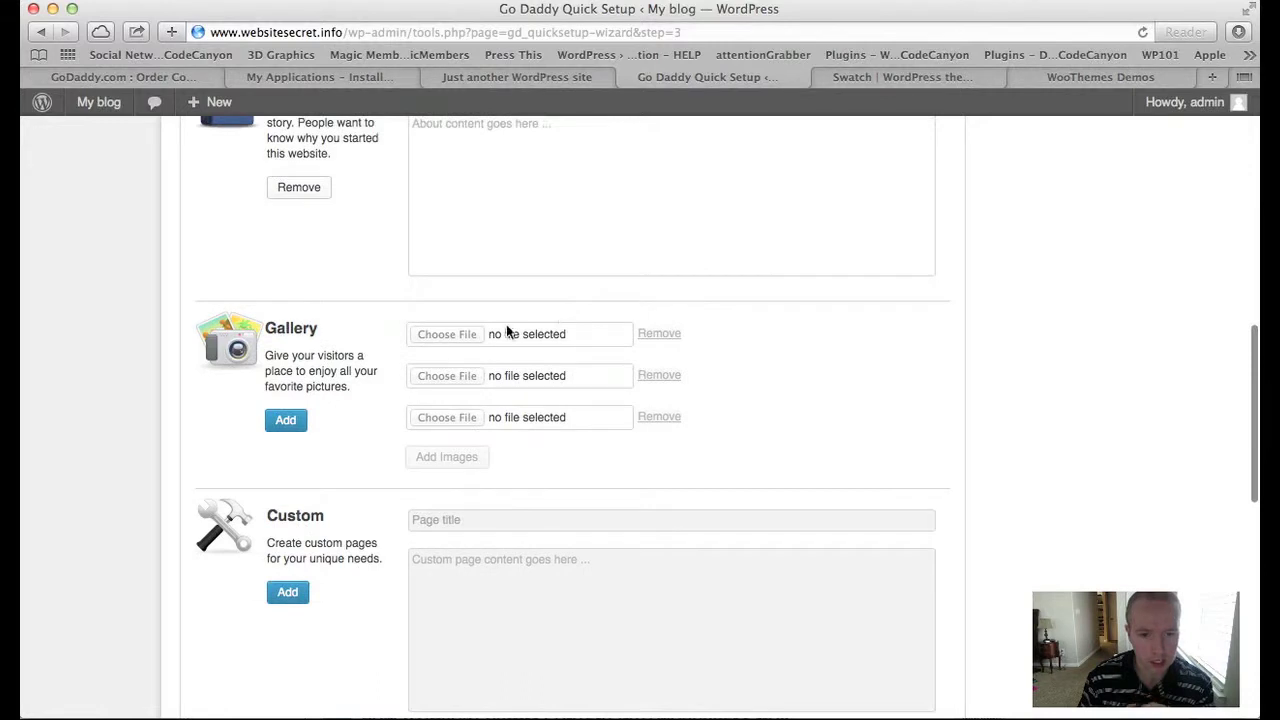
{"action": "scroll", "coordinate": [503, 343], "scroll_direction": "down", "scroll_amount": 13}
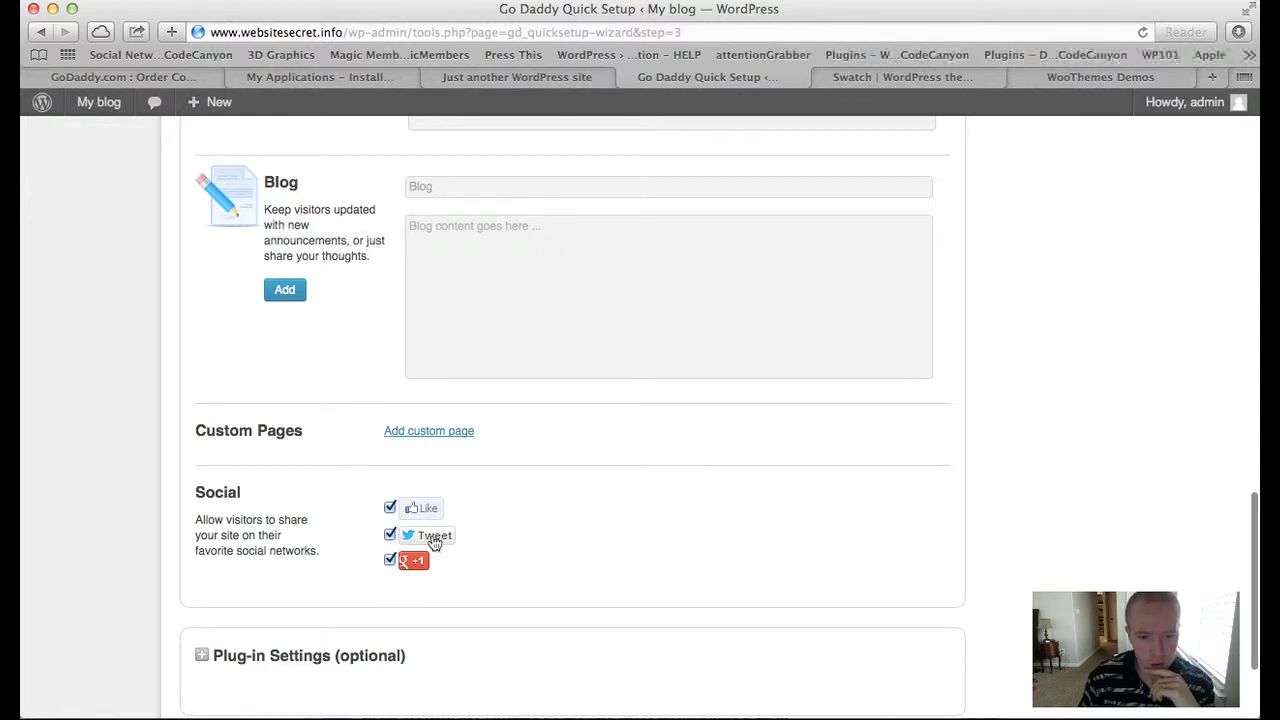
{"action": "scroll", "coordinate": [701, 584], "scroll_direction": "down", "scroll_amount": 3}
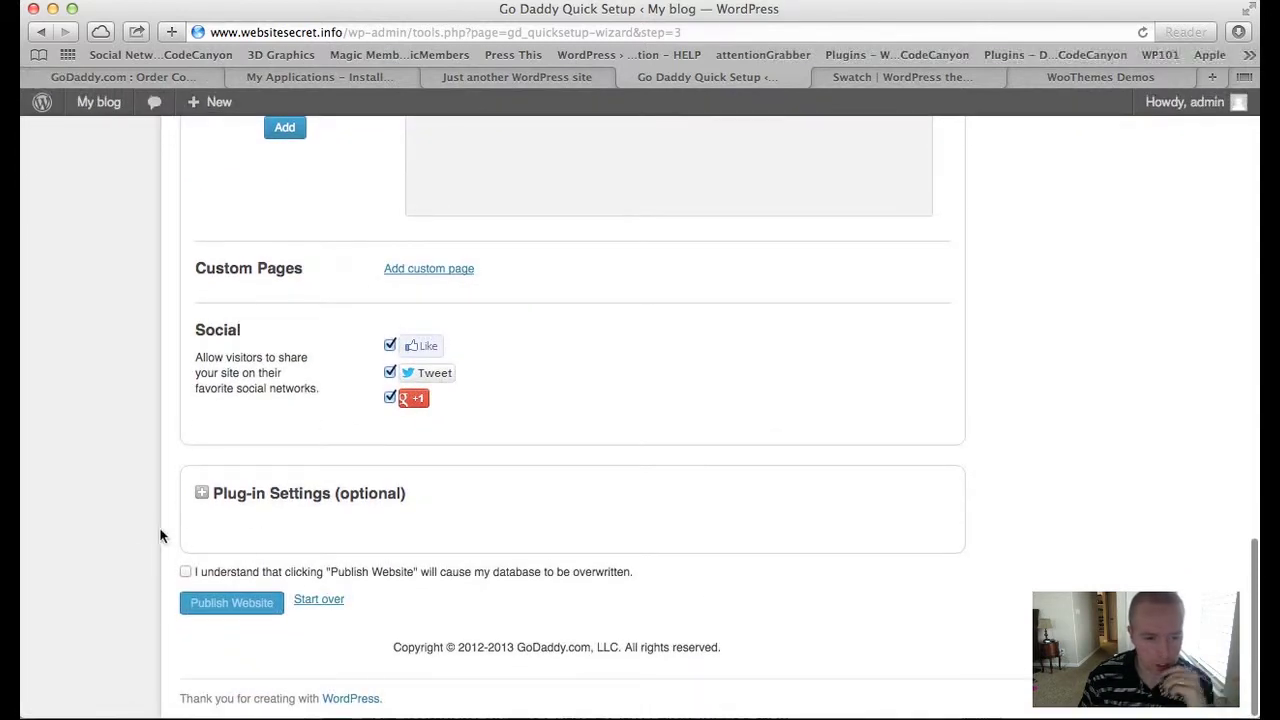
{"action": "left_click", "coordinate": [201, 492]}
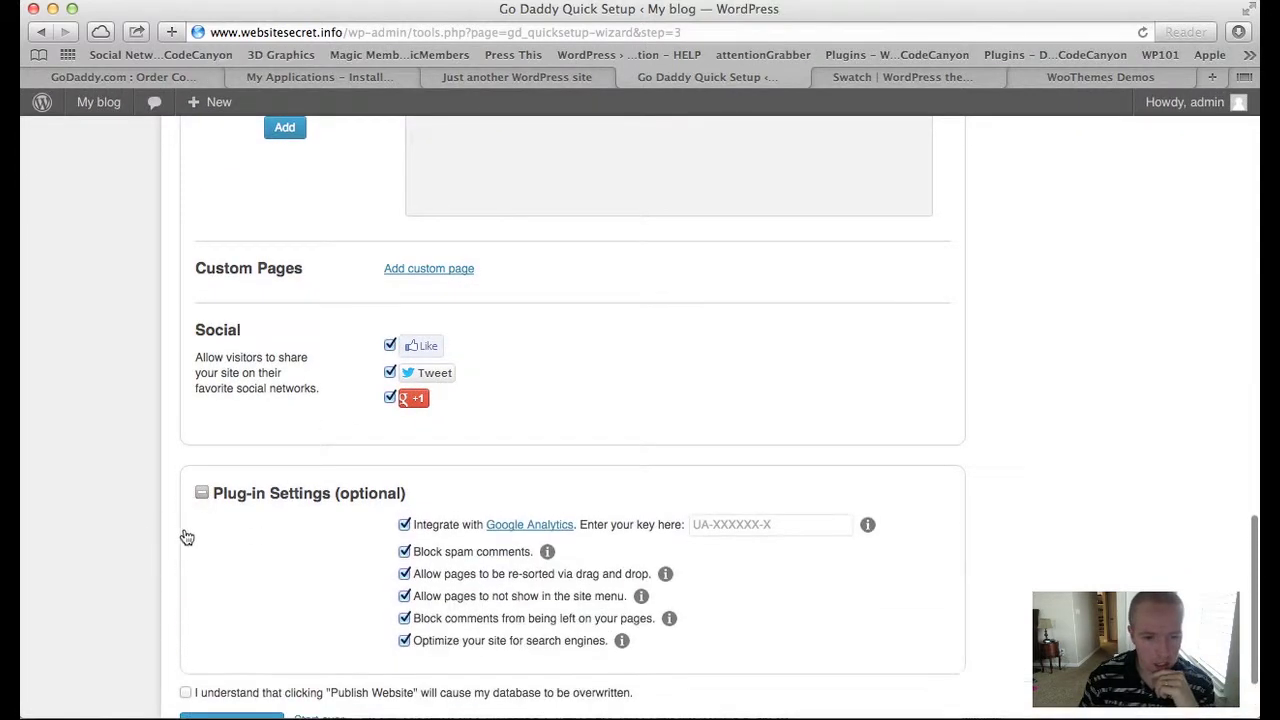
{"action": "scroll", "coordinate": [186, 538], "scroll_direction": "down", "scroll_amount": 3}
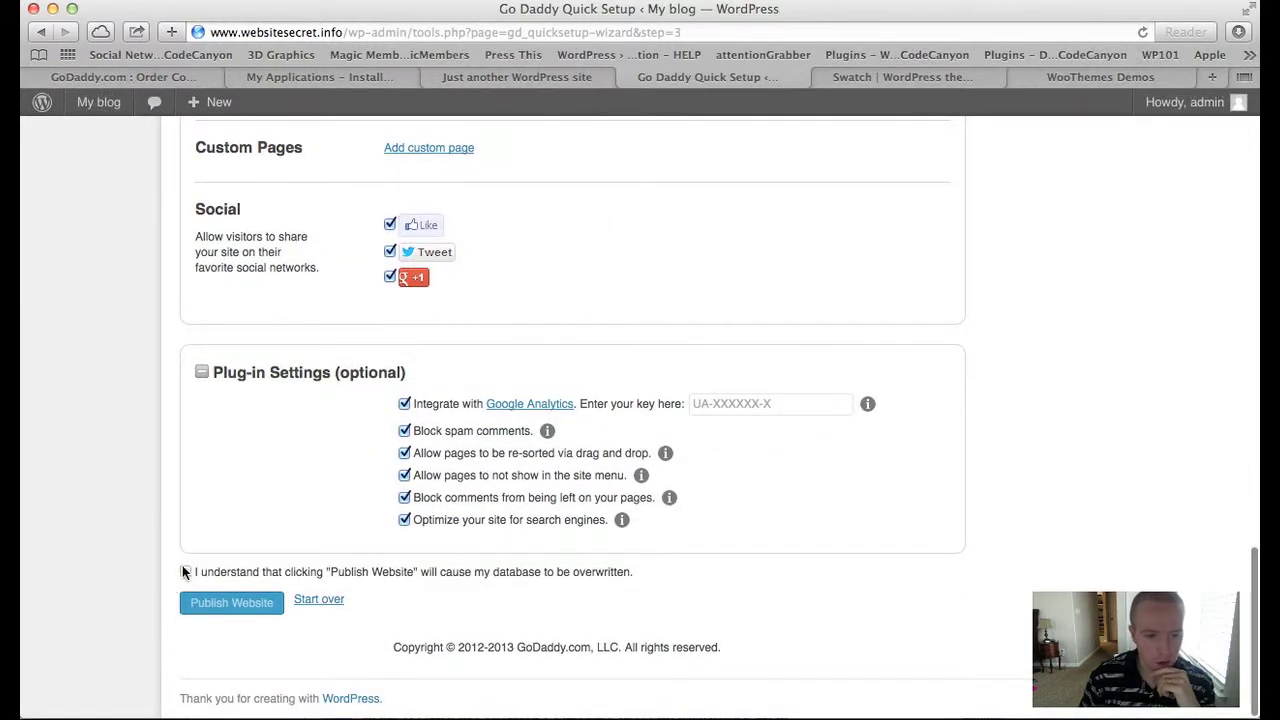
{"action": "left_click", "coordinate": [185, 572]}
{"action": "left_click", "coordinate": [244, 602]}
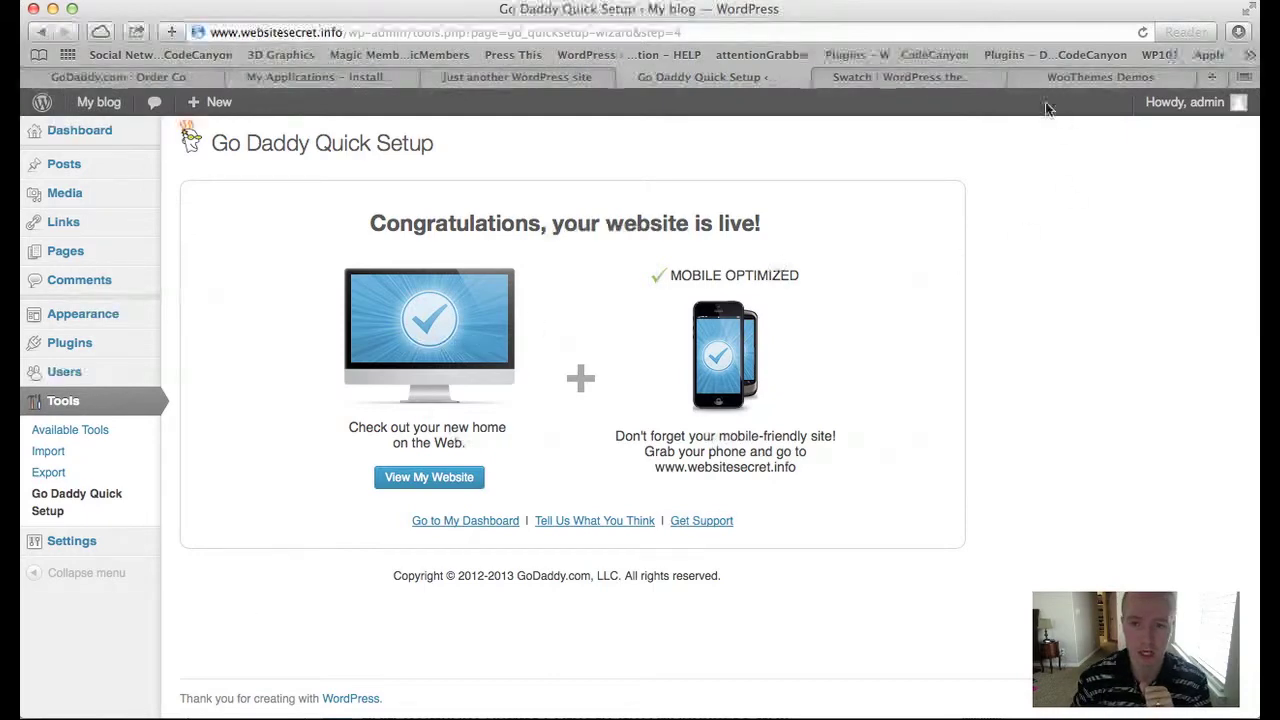
{"action": "left_click", "coordinate": [912, 80]}
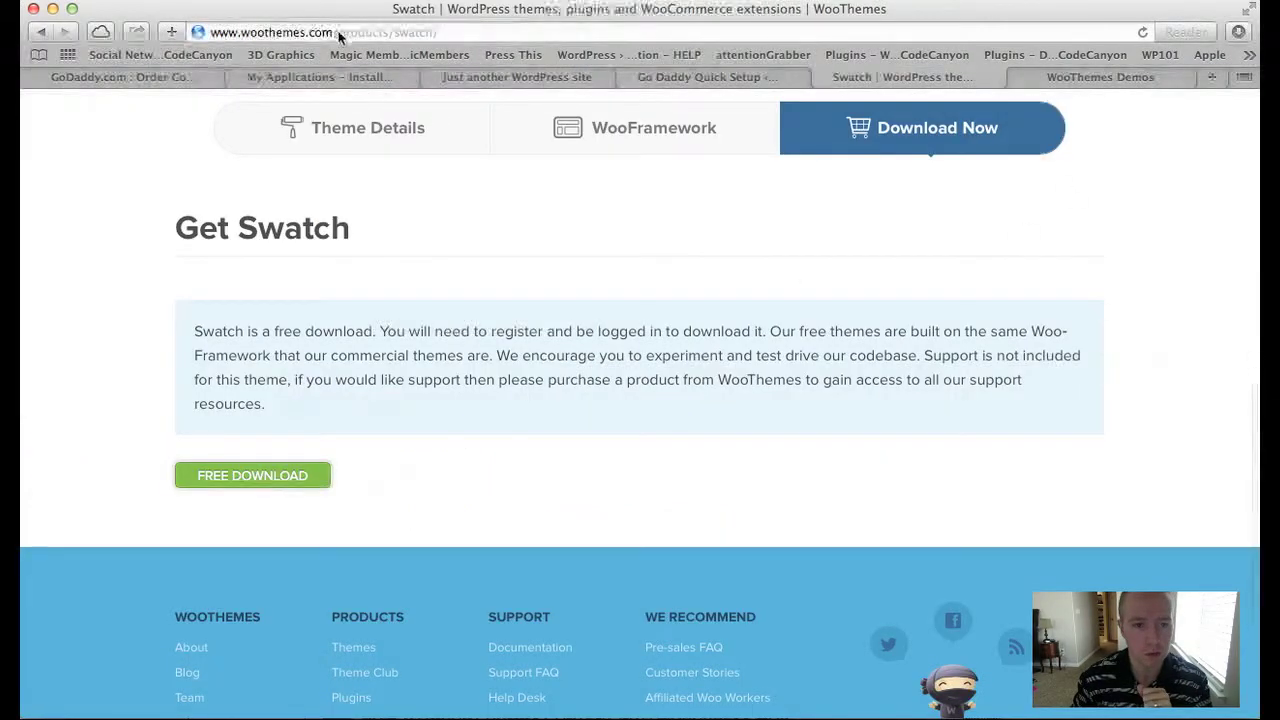
{"action": "left_click", "coordinate": [727, 32]}
{"action": "key", "text": "BackSpace"}
{"action": "key", "text": "Return"}
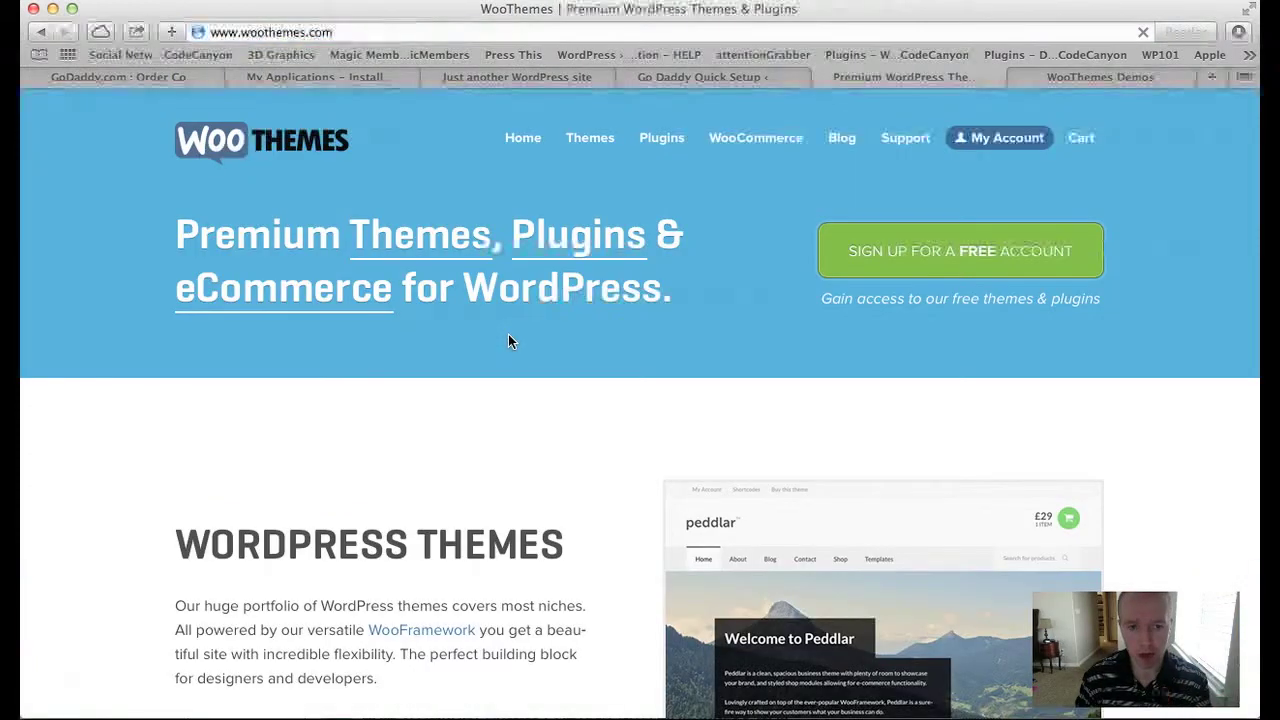
{"action": "mouse_move", "coordinate": [590, 142]}
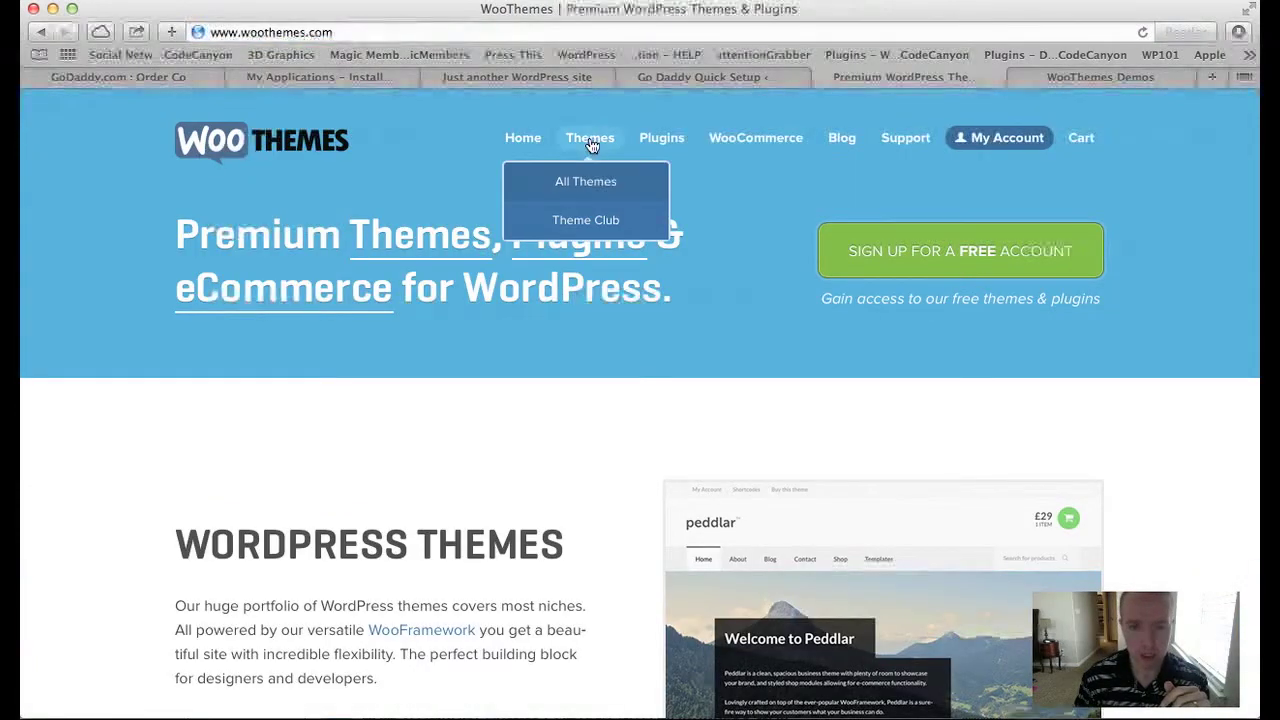
{"action": "left_click", "coordinate": [585, 186]}
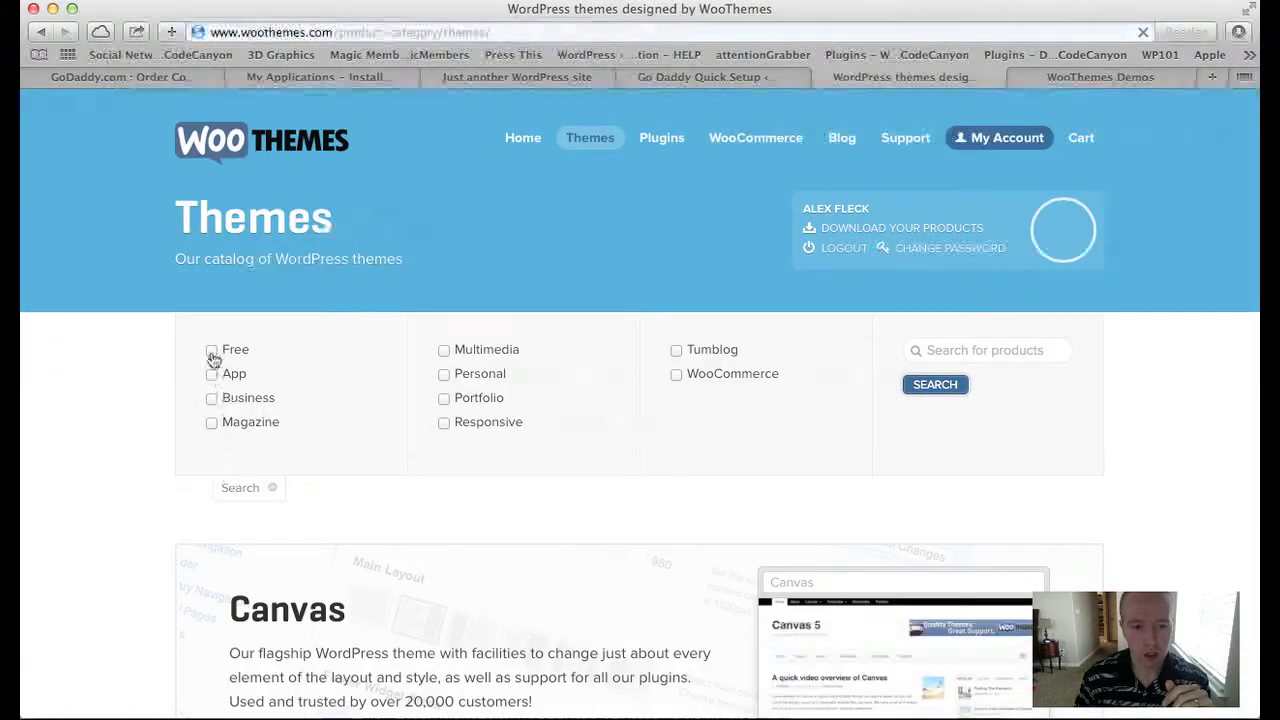
Filter the WooThemes catalog to Free themes and browse the filtered results
{"action": "left_click", "coordinate": [212, 352]}
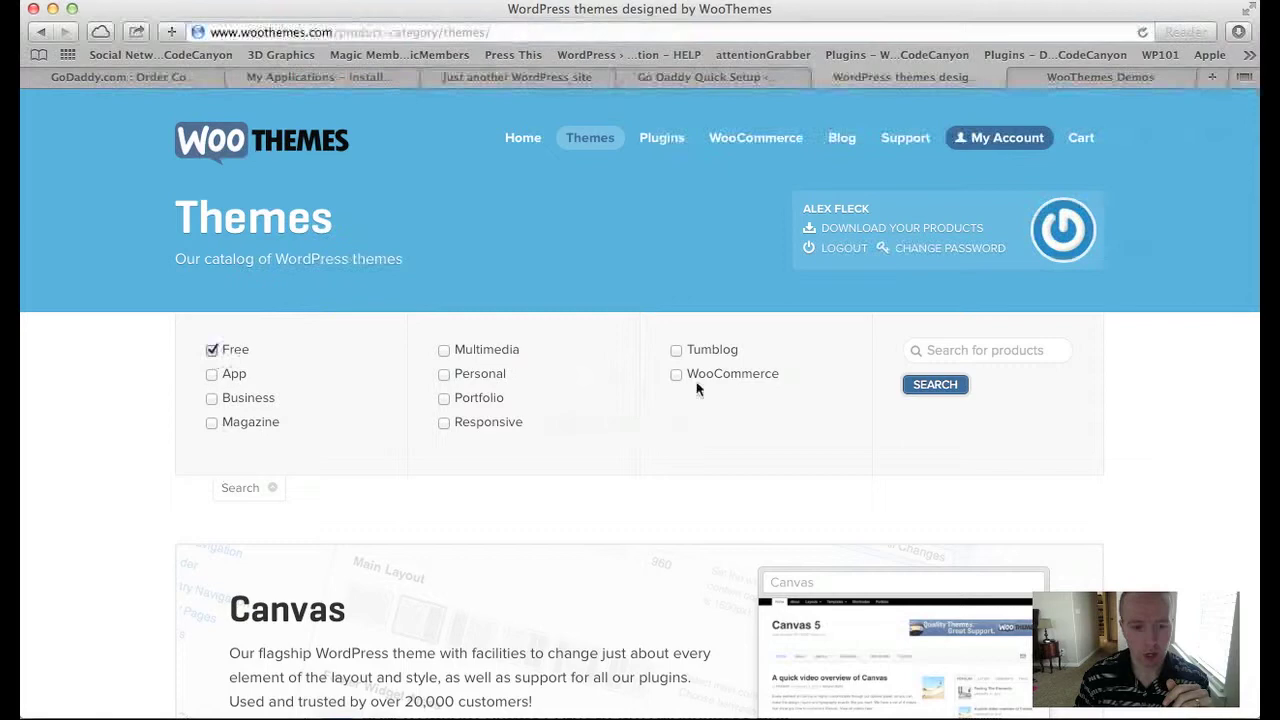
{"action": "left_click", "coordinate": [948, 392]}
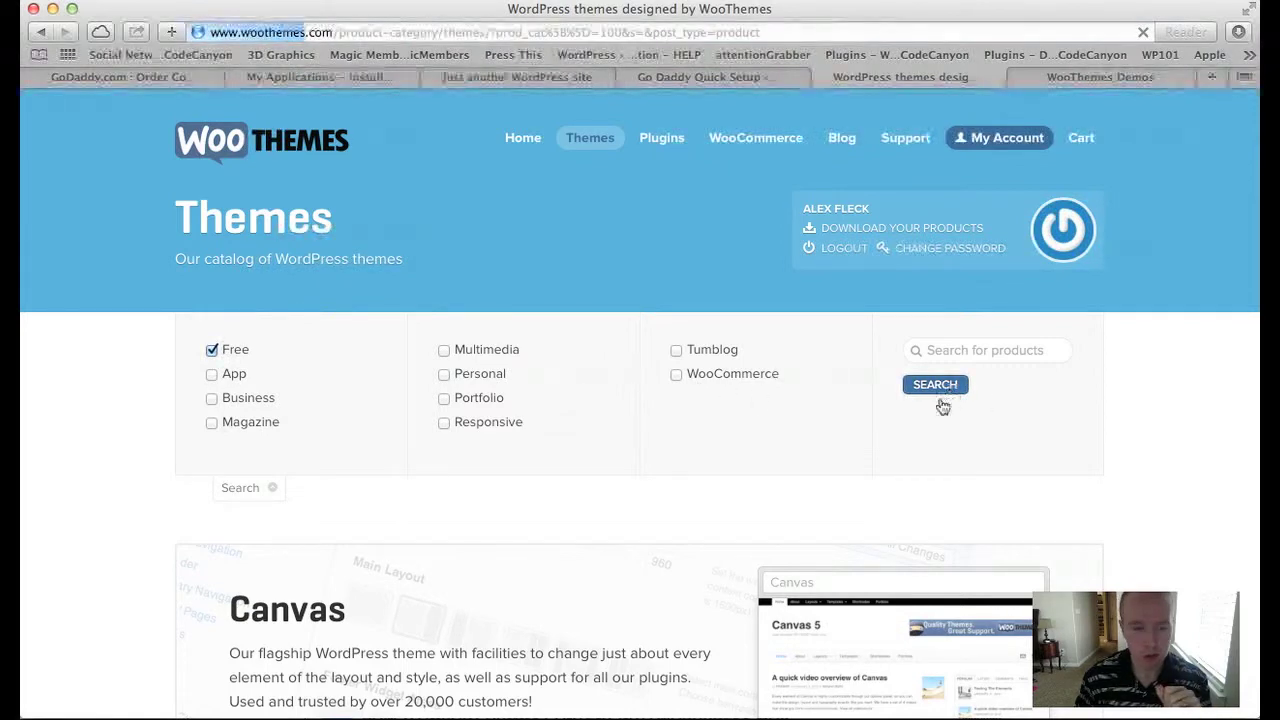
{"action": "scroll", "coordinate": [749, 503], "scroll_direction": "down", "scroll_amount": 5}
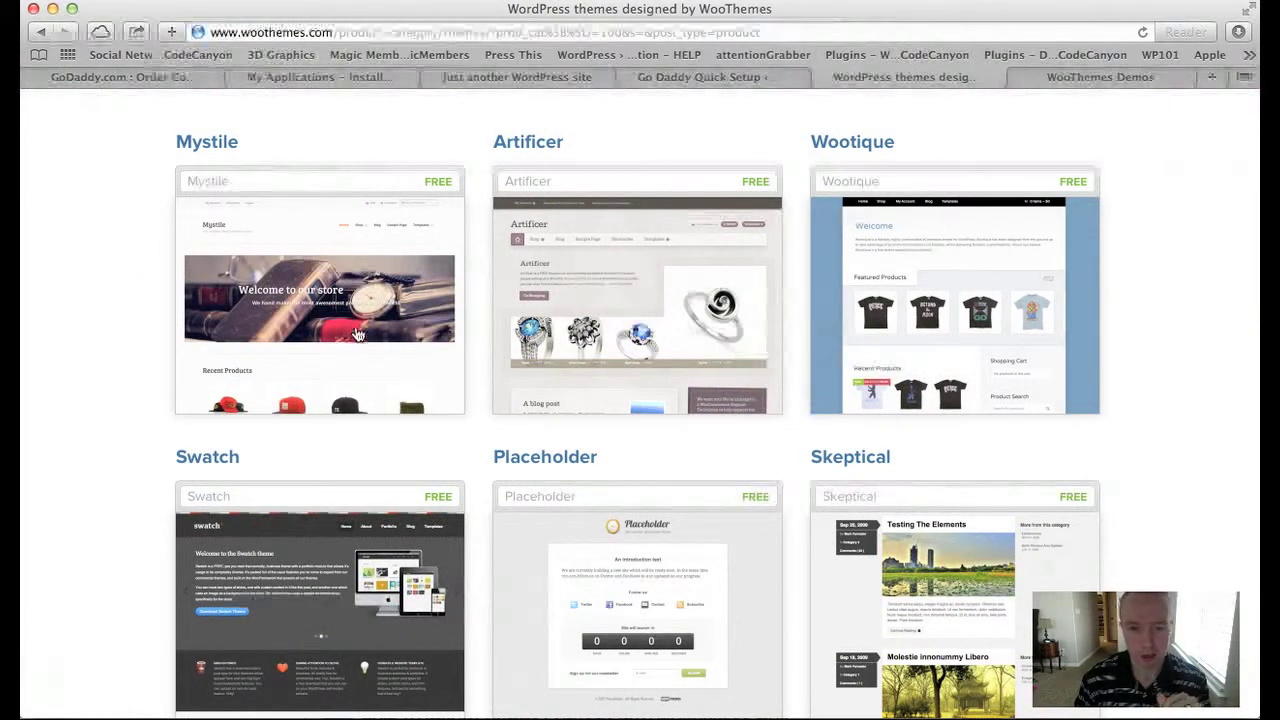
{"action": "scroll", "coordinate": [360, 334], "scroll_direction": "down", "scroll_amount": 4}
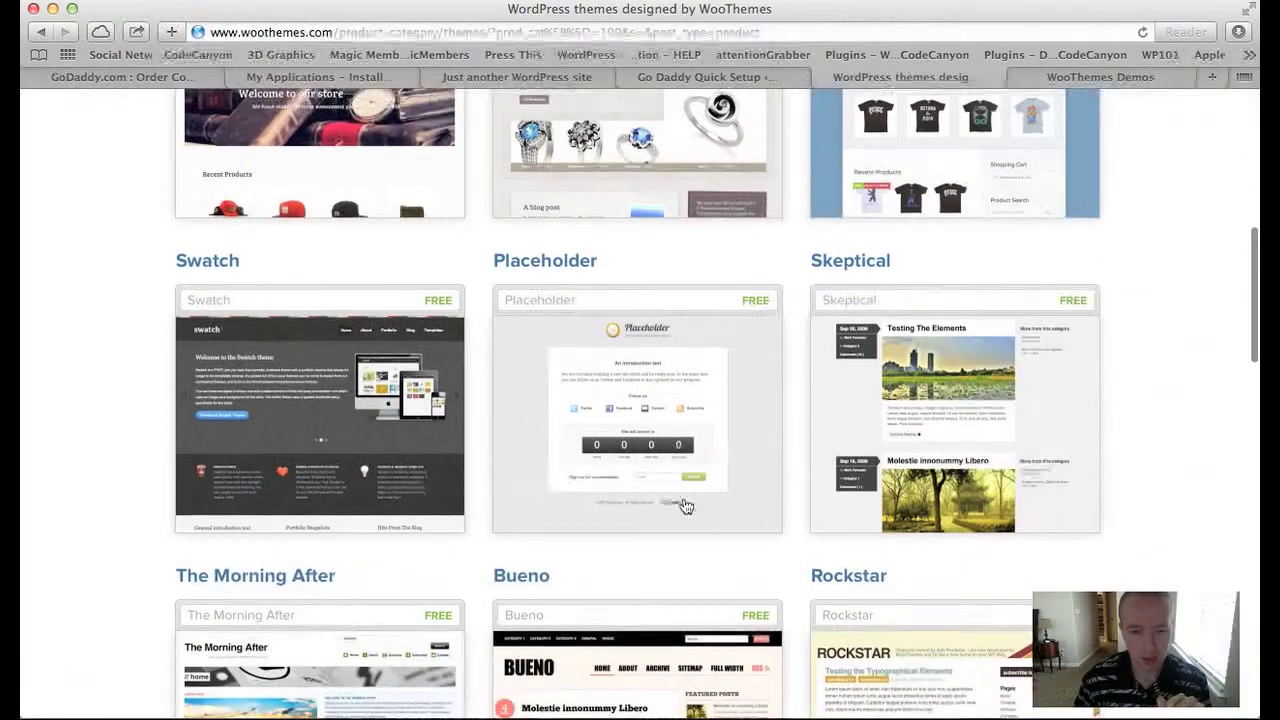
{"action": "scroll", "coordinate": [686, 506], "scroll_direction": "down", "scroll_amount": 10}
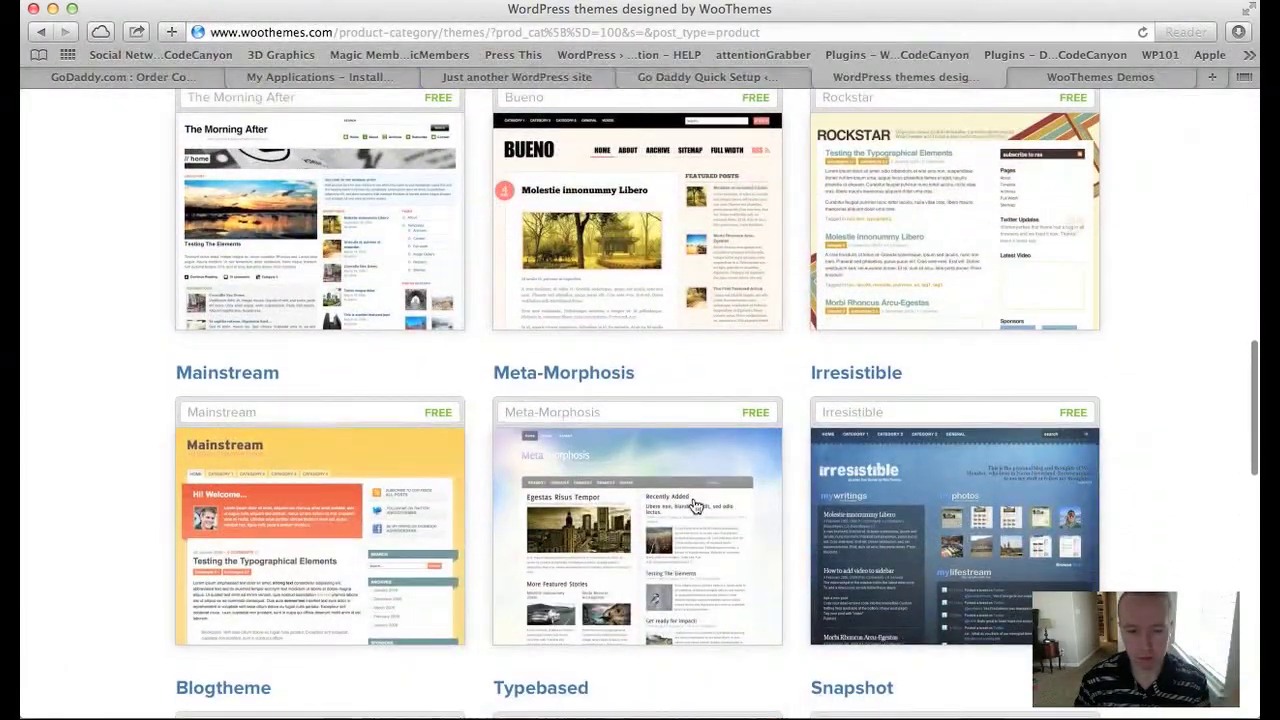
{"action": "scroll", "coordinate": [696, 505], "scroll_direction": "down", "scroll_amount": 7}
{"action": "scroll", "coordinate": [696, 505], "scroll_direction": "up", "scroll_amount": 20}
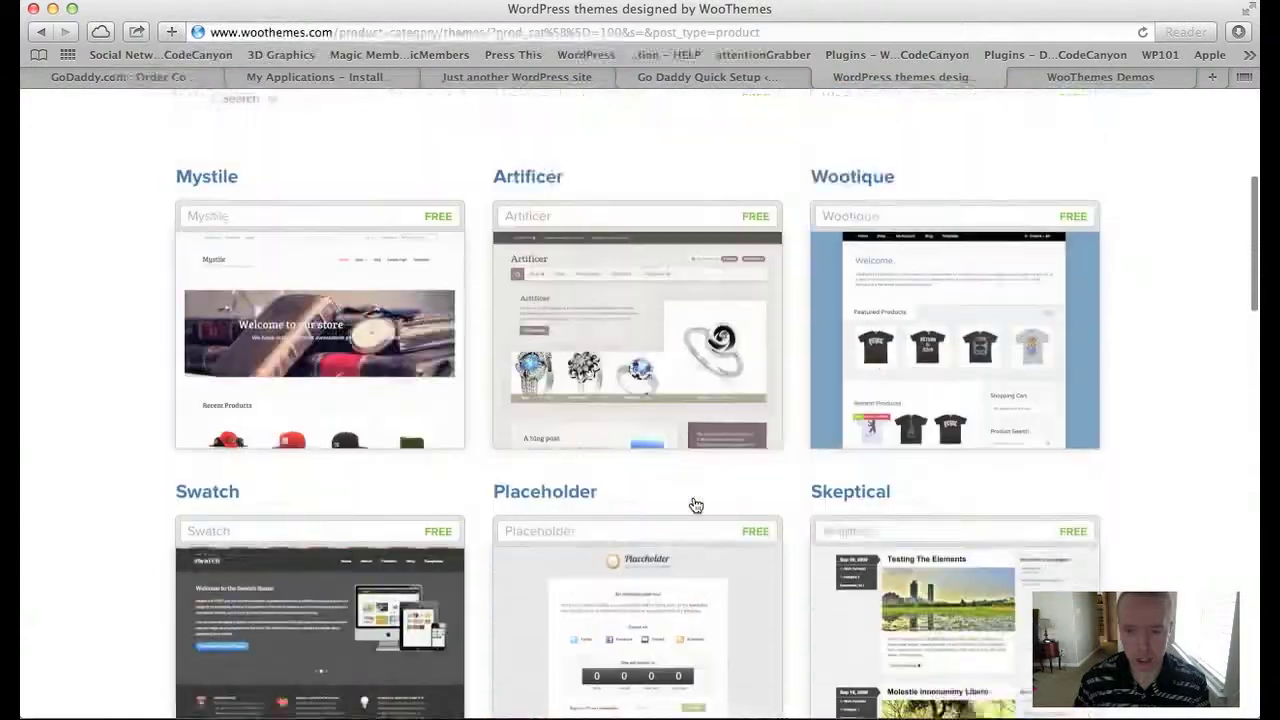
{"action": "scroll", "coordinate": [696, 505], "scroll_direction": "up", "scroll_amount": 7}
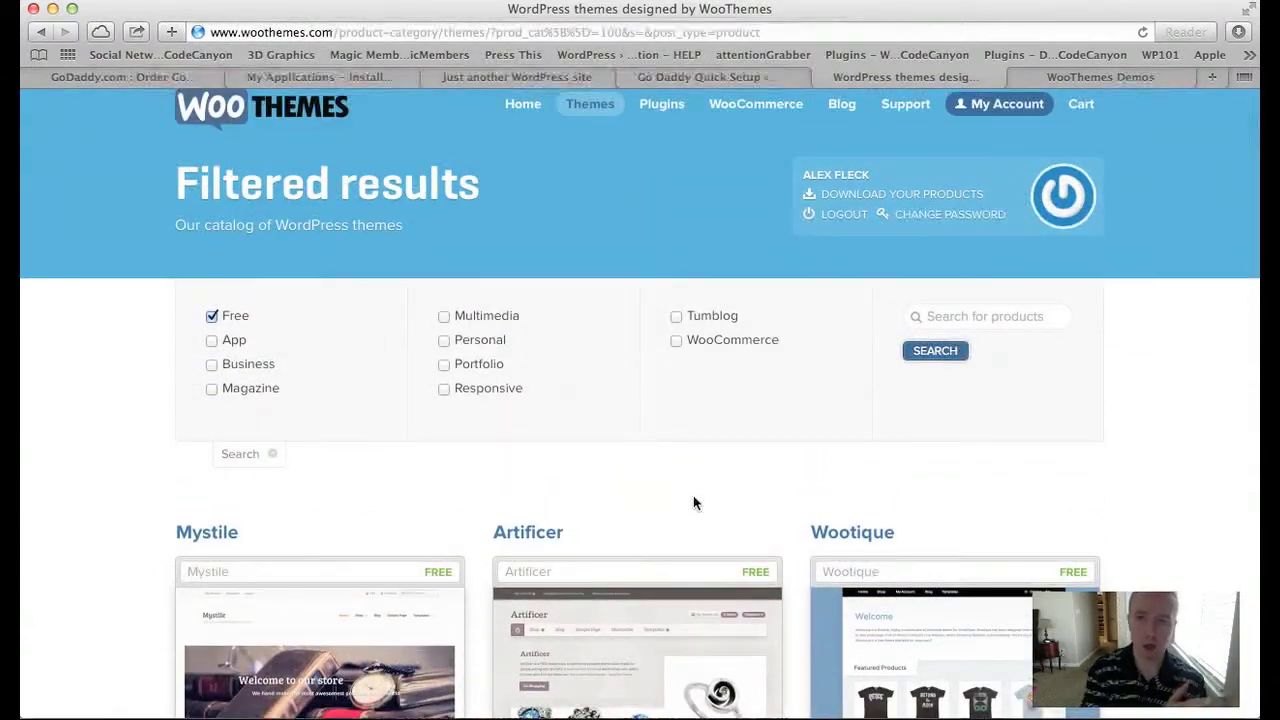